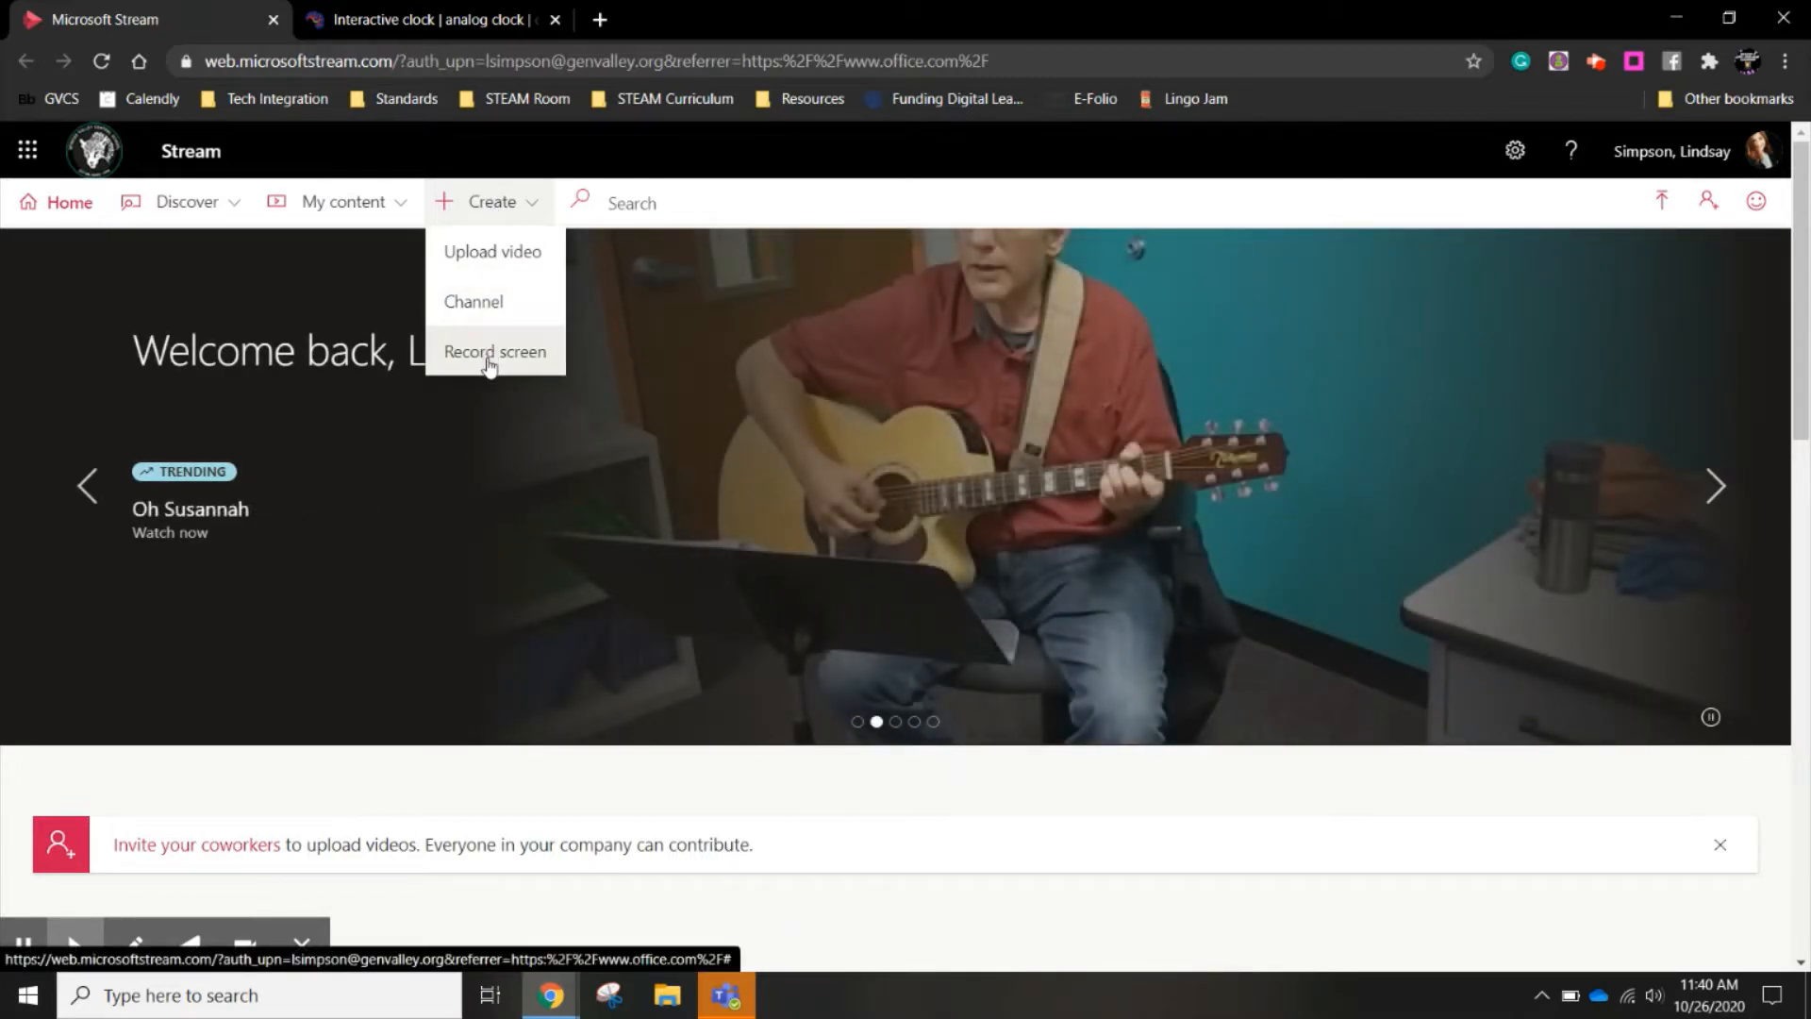
- Start a new channel and name it "Math- Telling Time", leaving the description empty
left_click(469, 305)
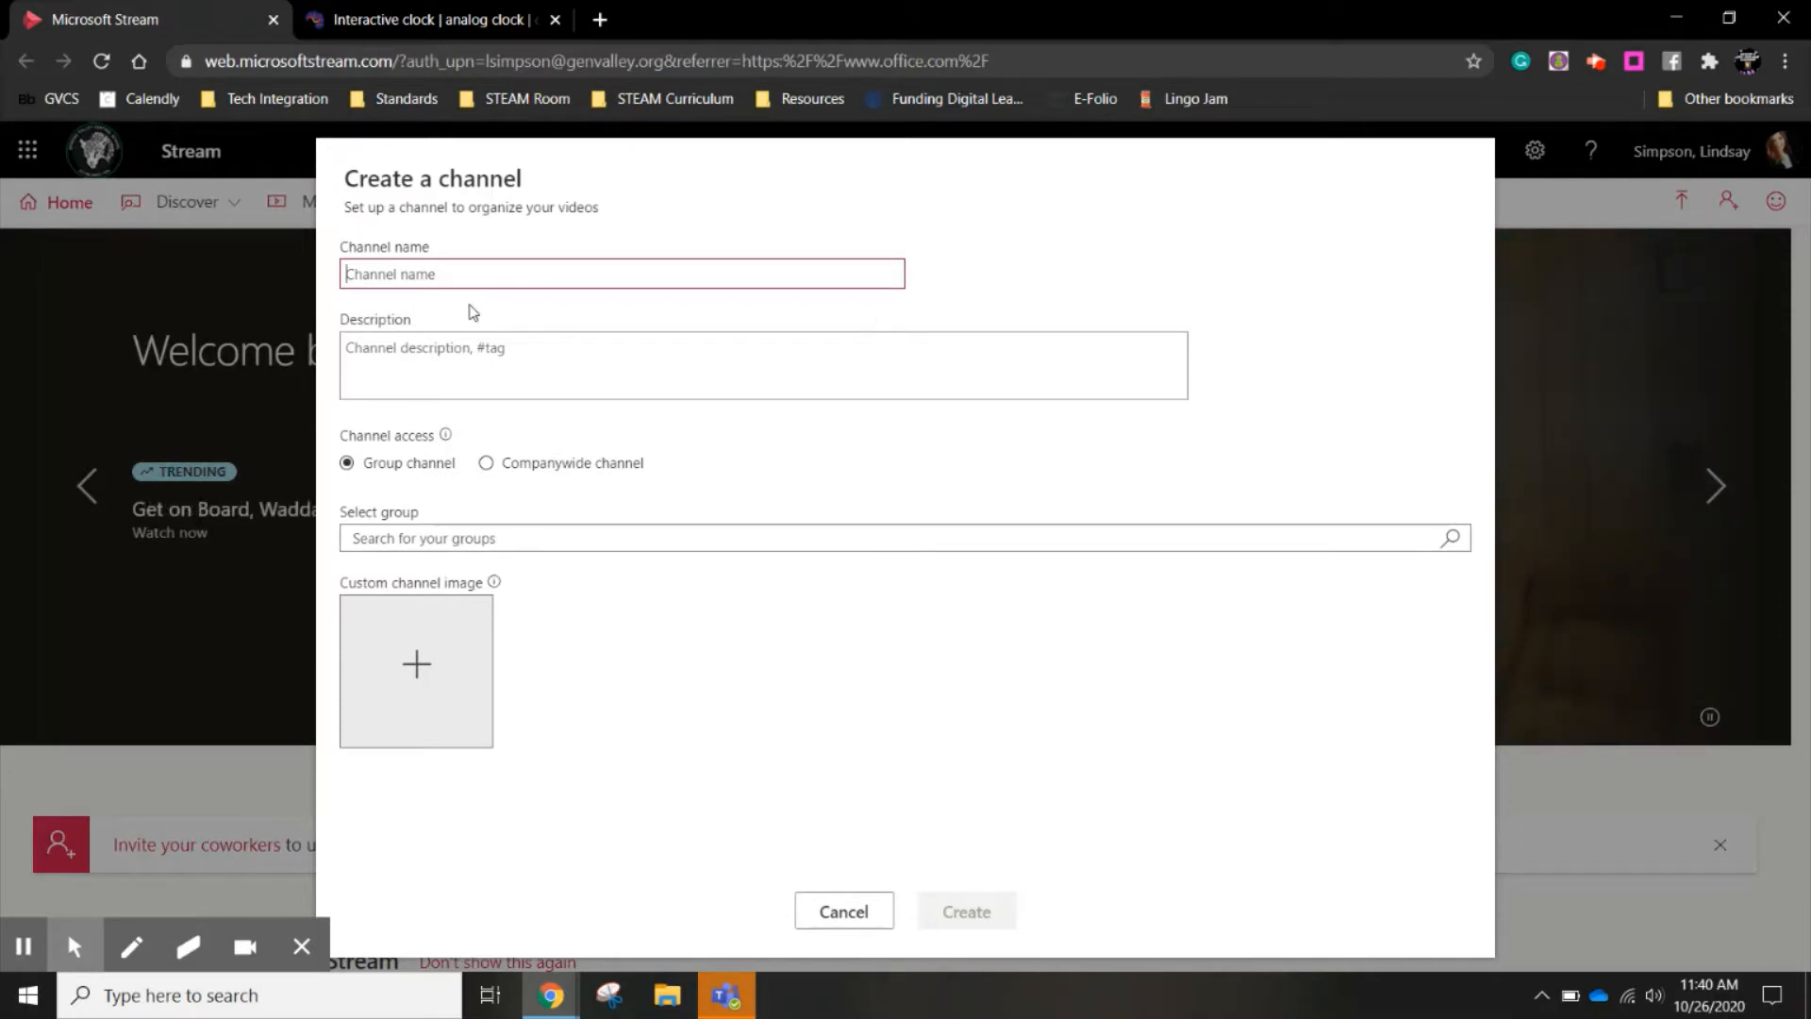
type("Math- Telling Time")
left_click(477, 354)
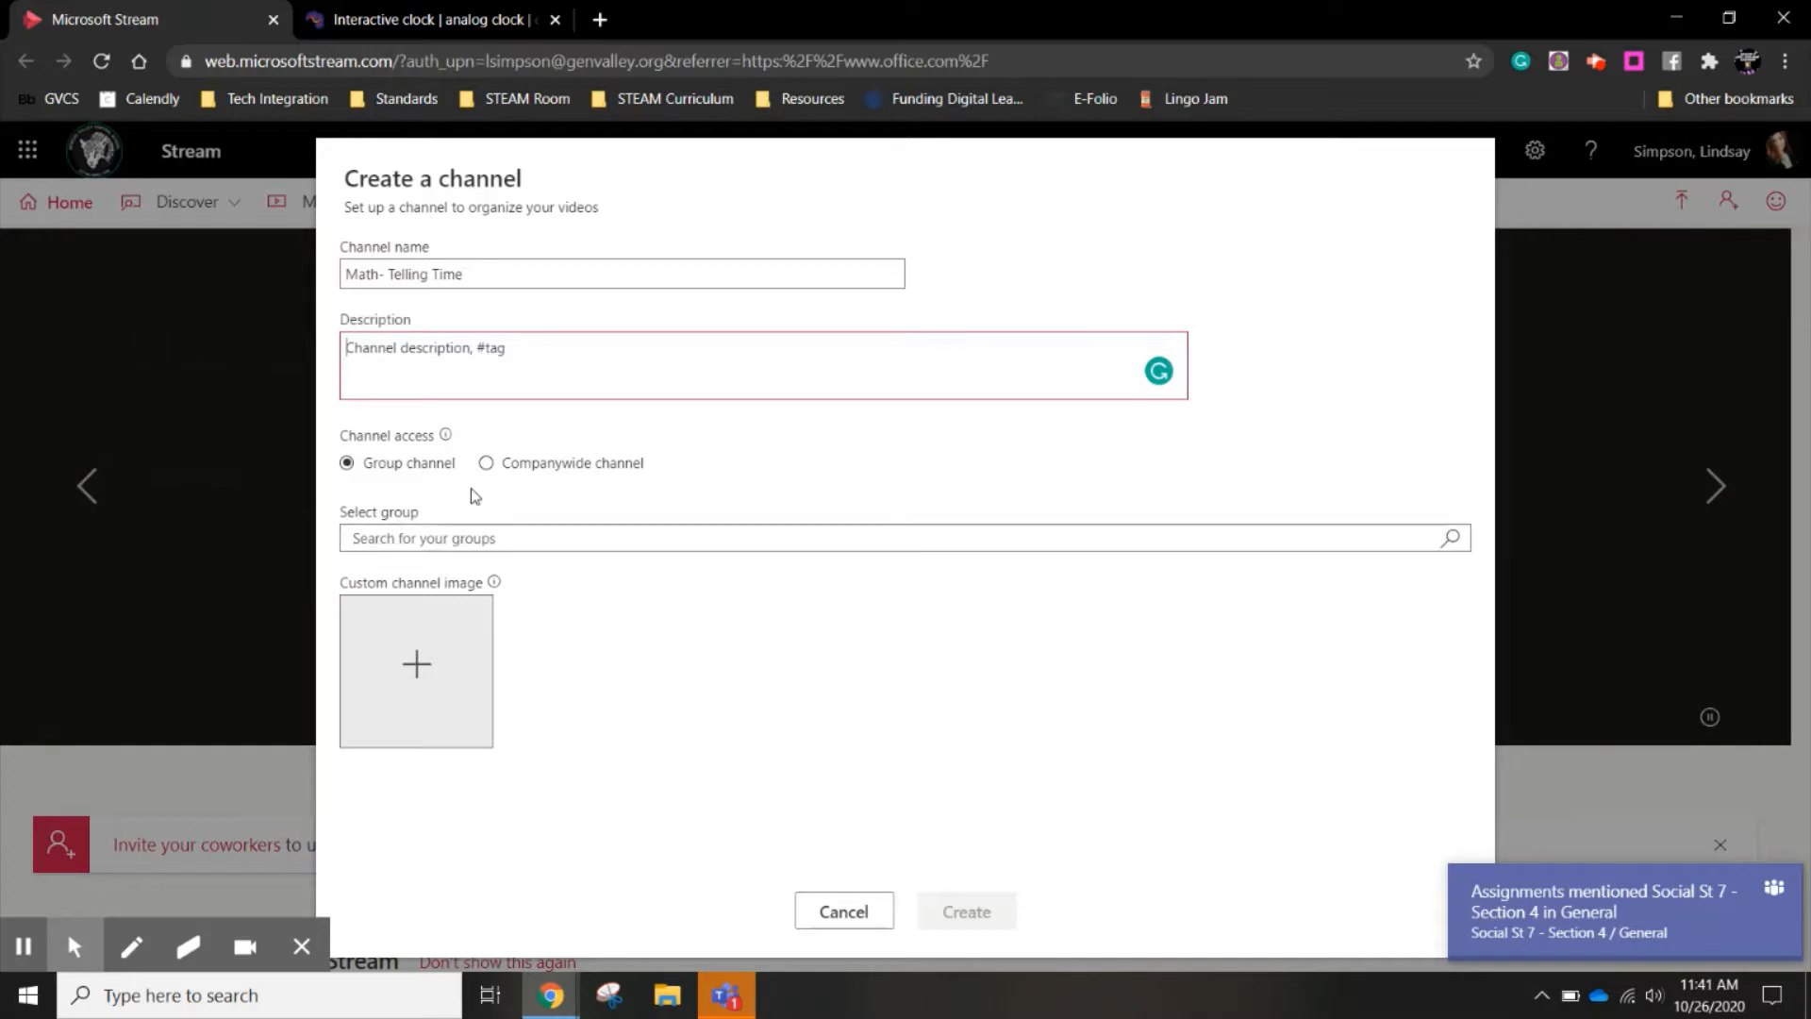
left_click(482, 536)
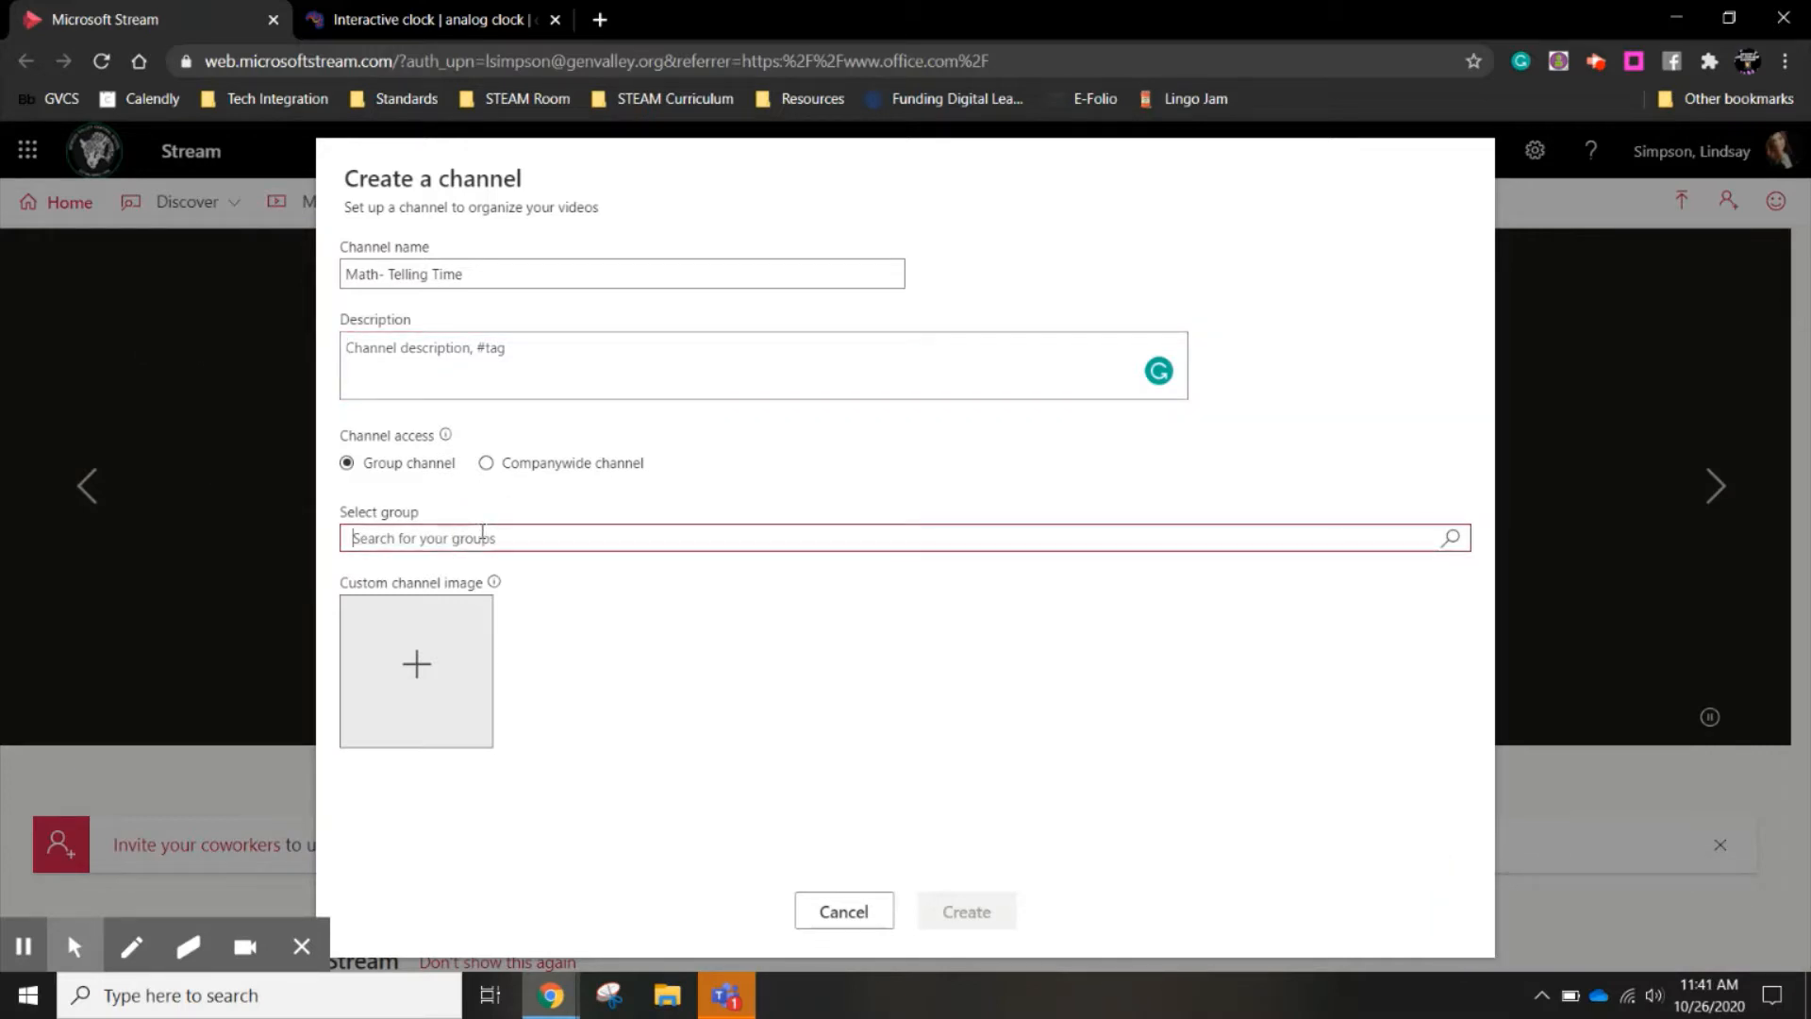
type("Schm")
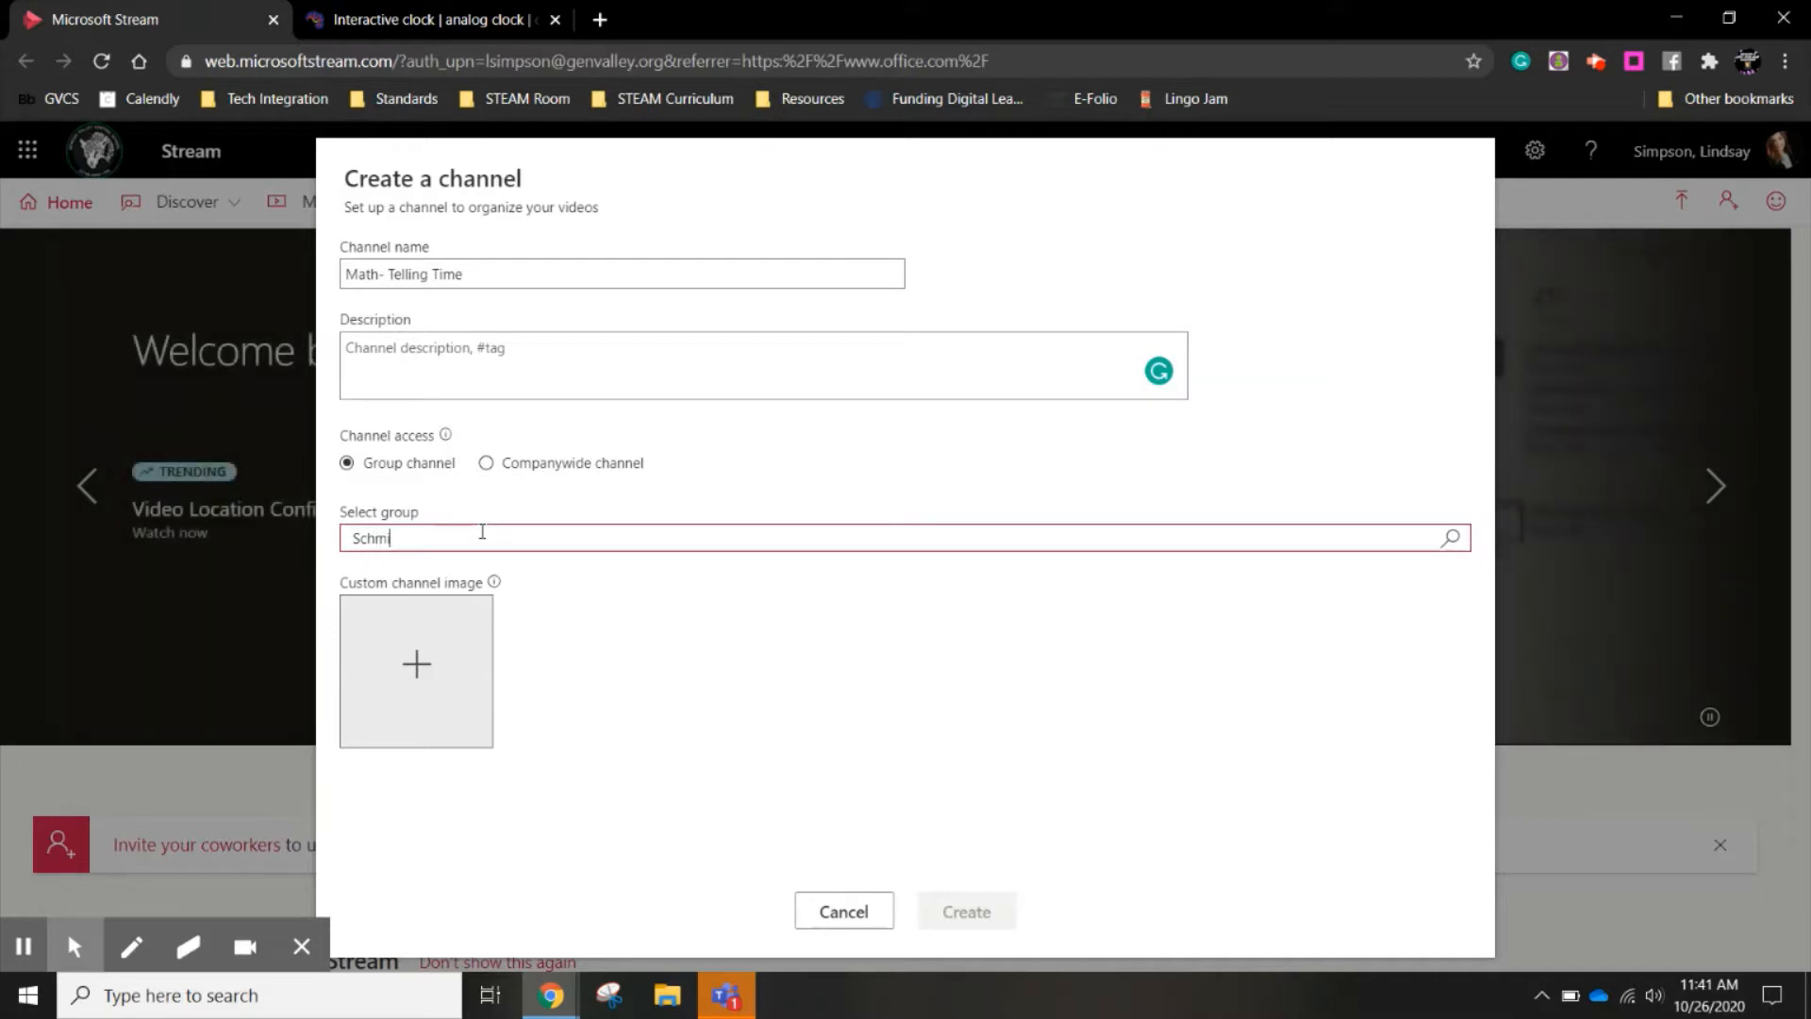
type("i")
key("BackSpace")
key("BackSpace")
key("BackSpace")
key("BackSpace")
key("BackSpace")
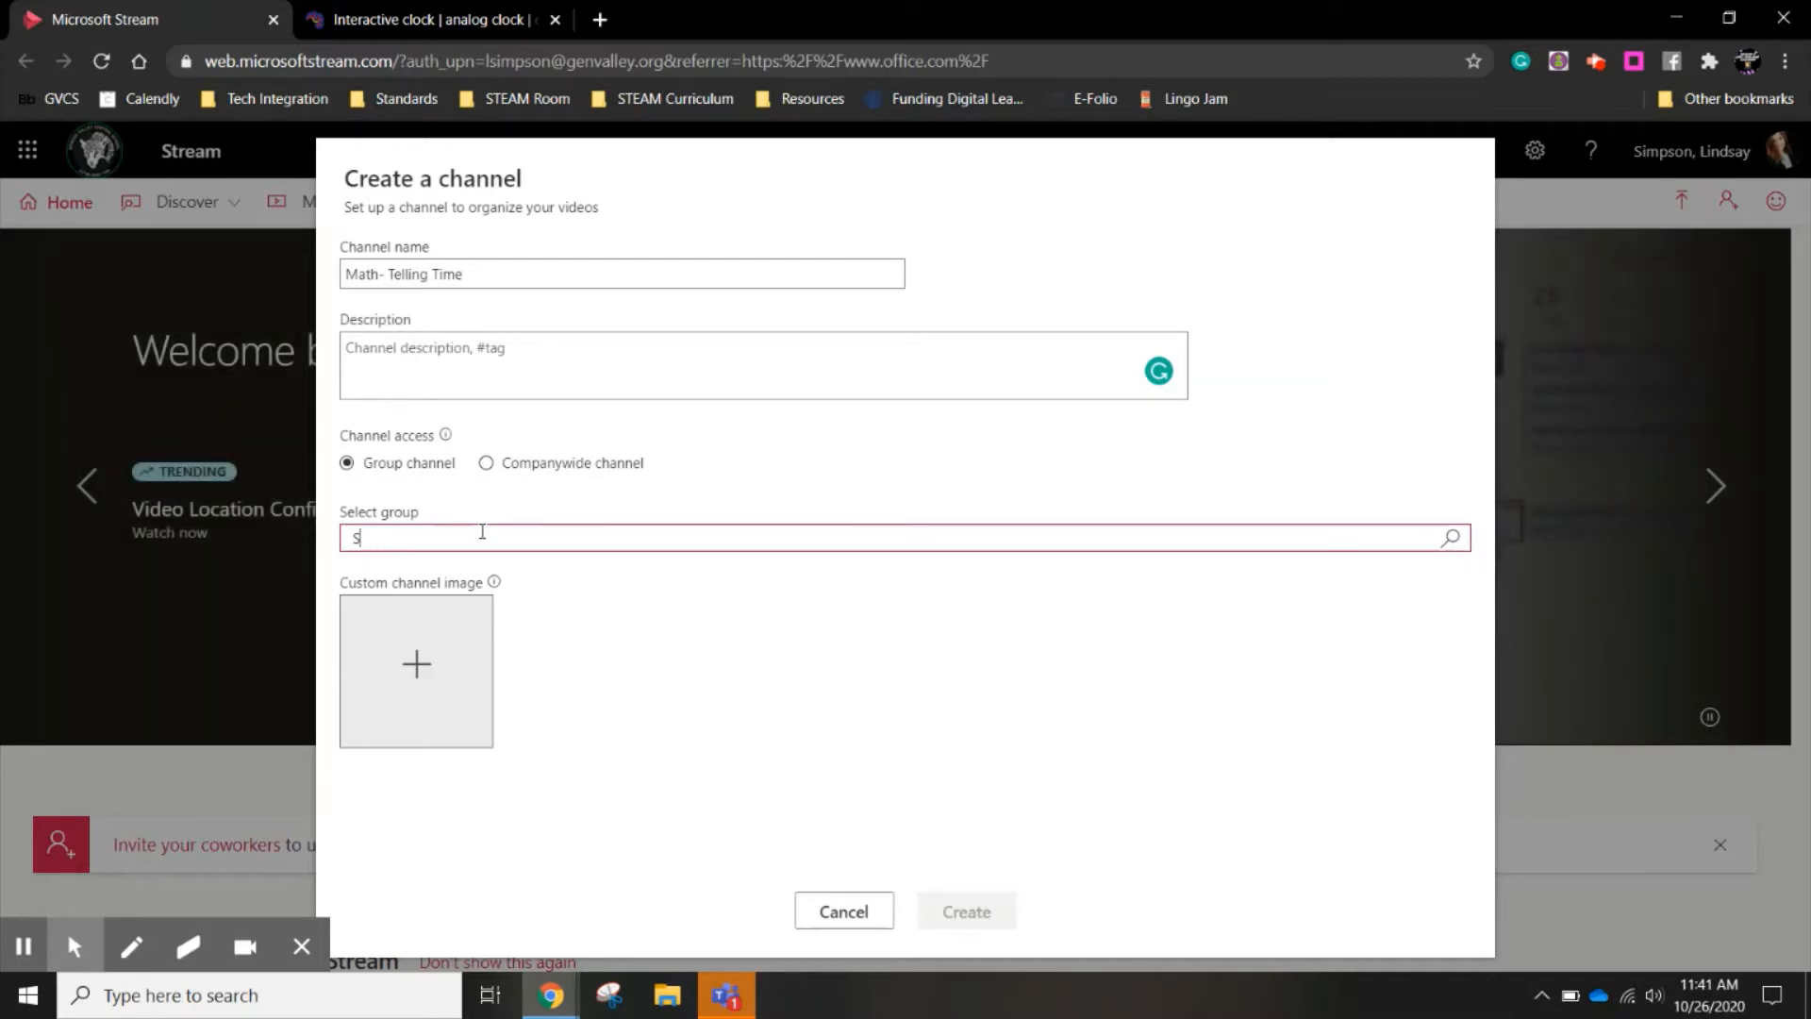
type("Homeroom")
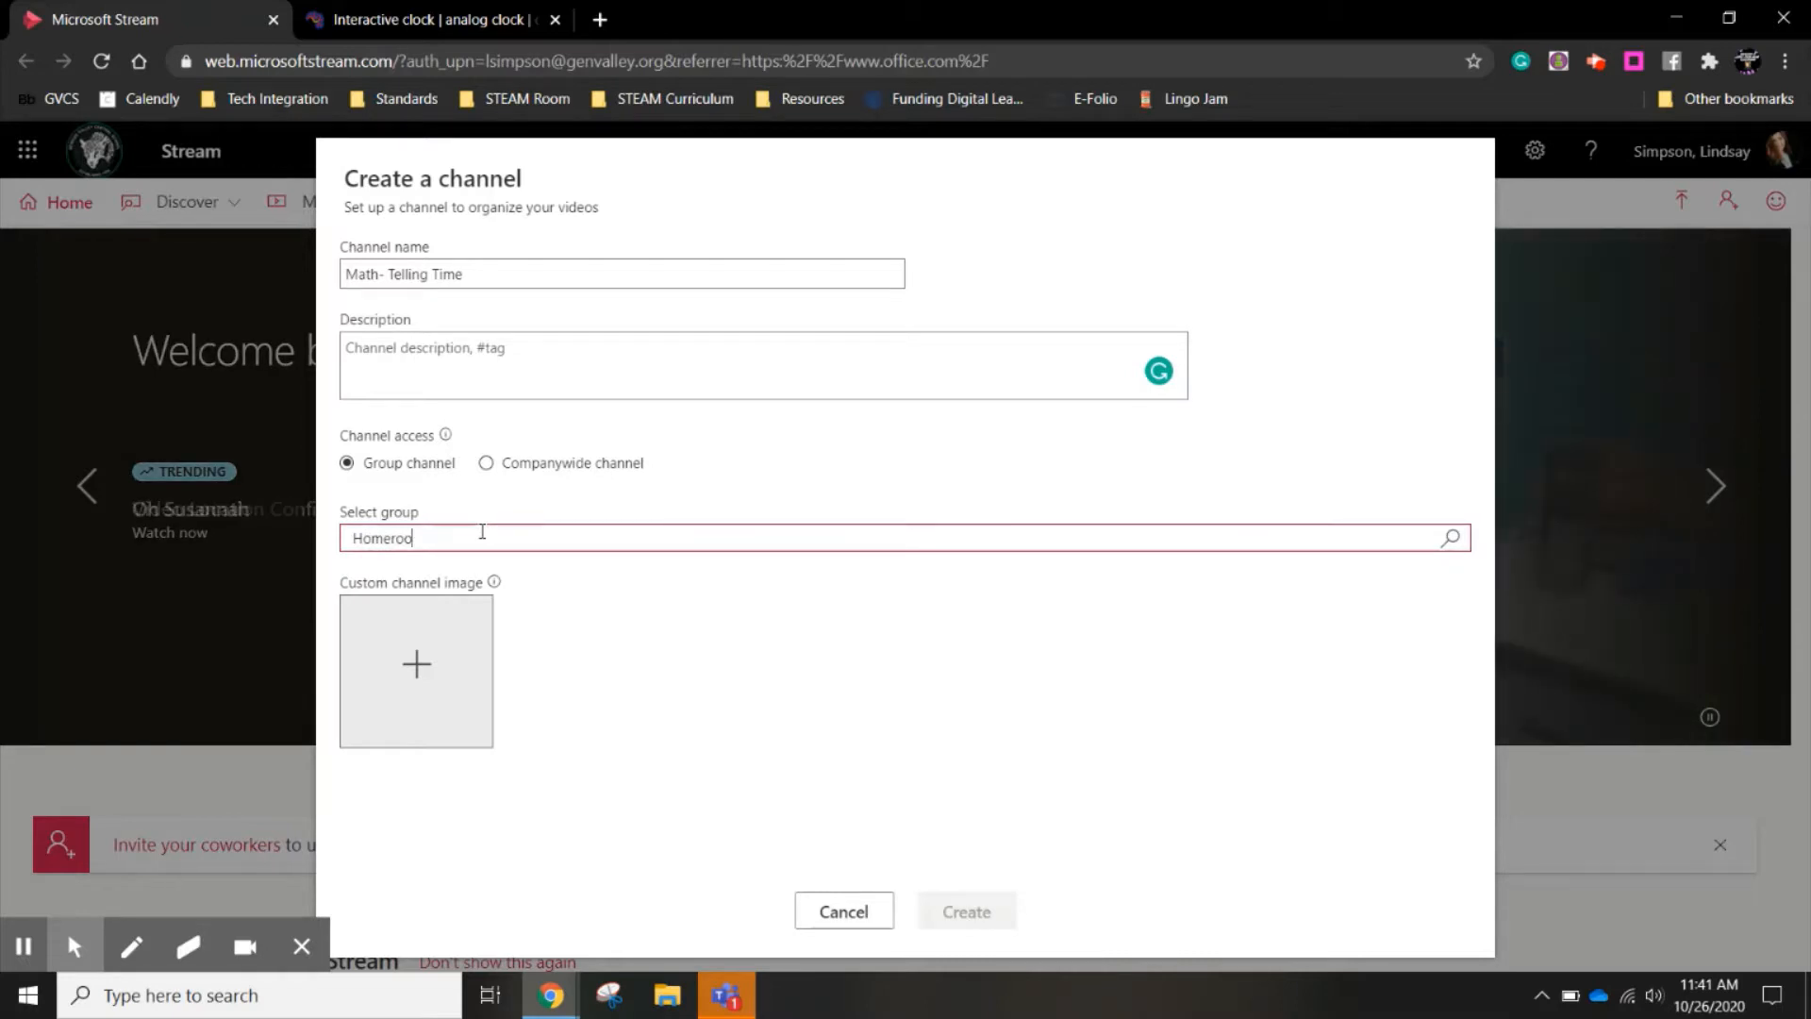
key("BackSpace")
key("BackSpace")
key("BackSpace")
key("BackSpace")
key("BackSpace")
key("BackSpace")
key("BackSpace")
key("BackSpace")
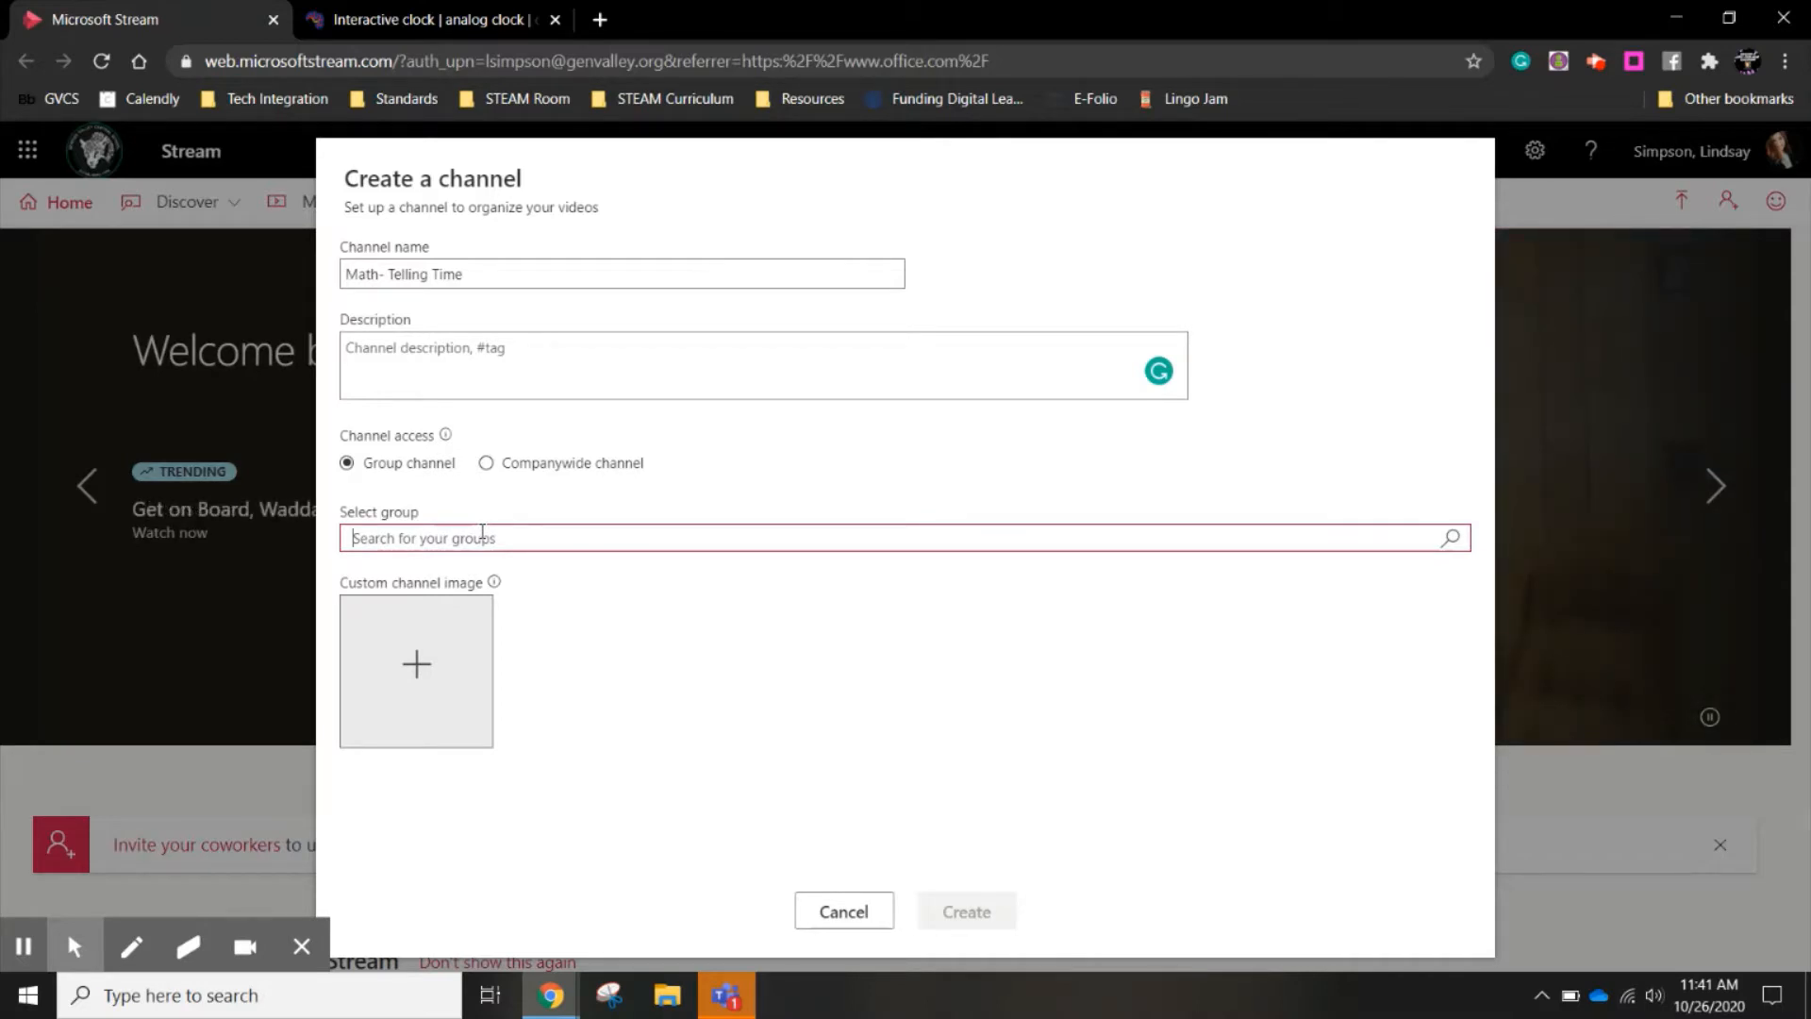
- Set the channel access to Companywide channel and create the channel
left_click(487, 463)
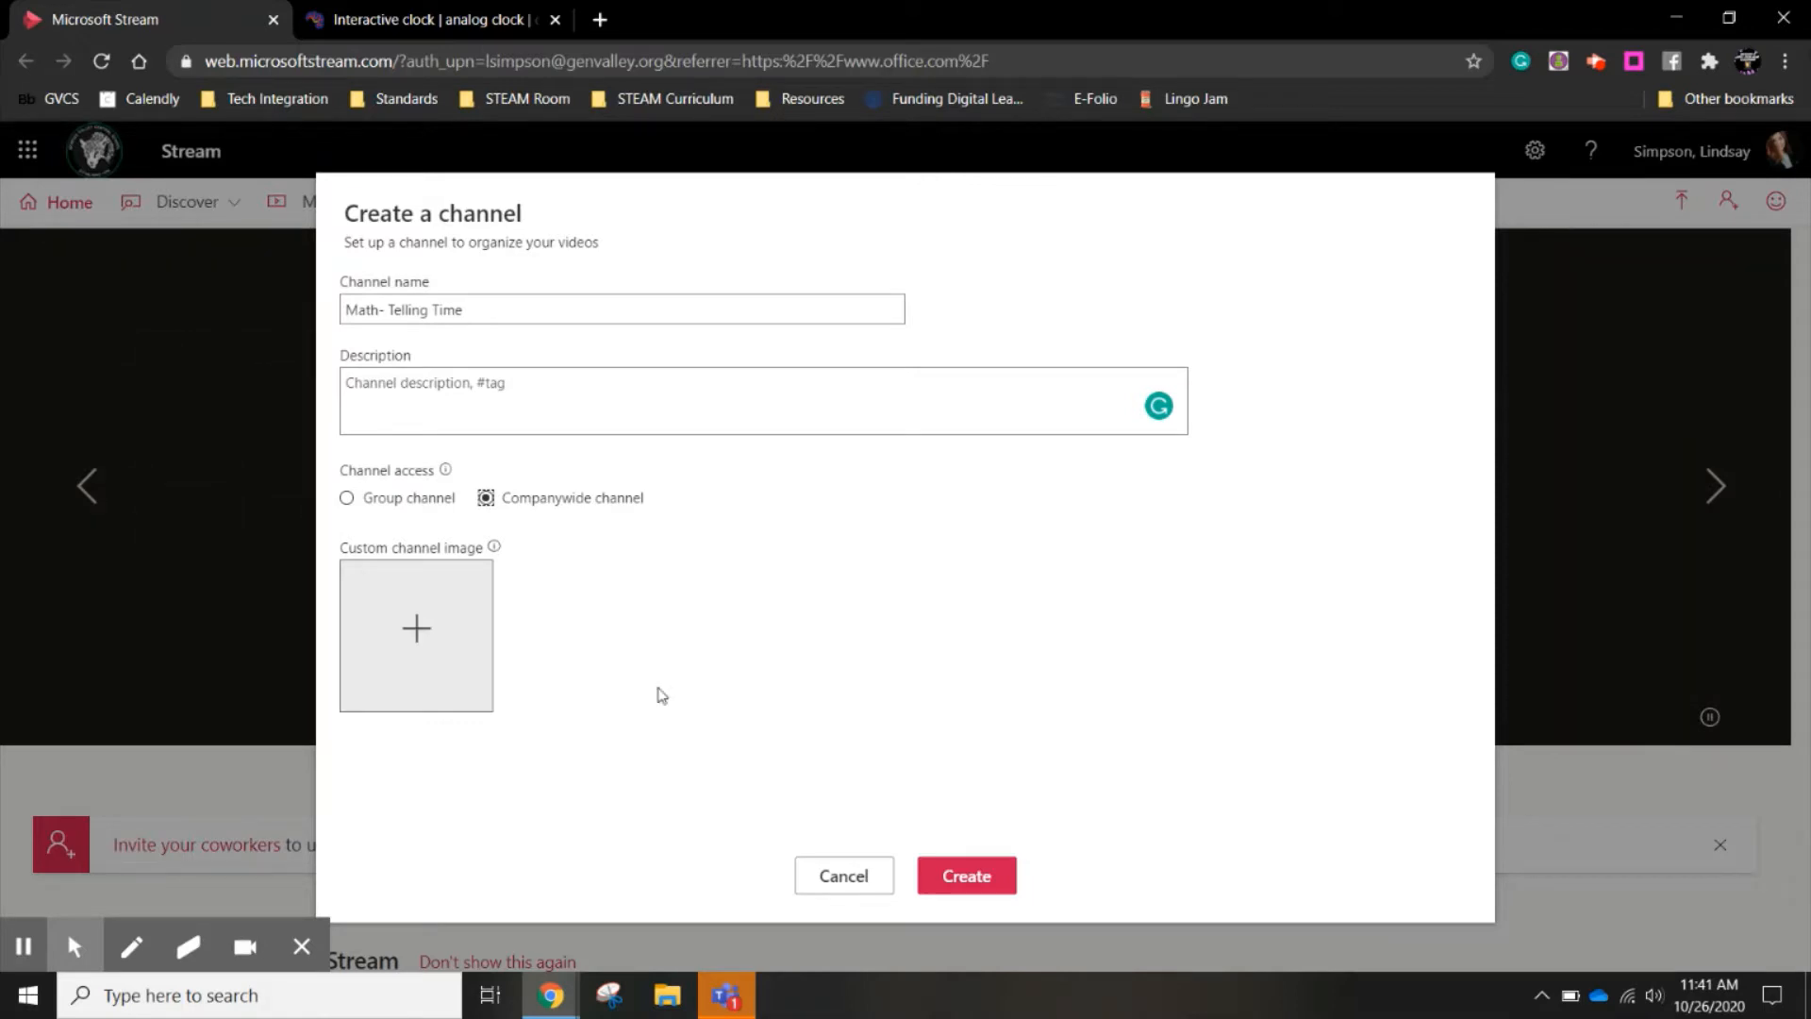
left_click(970, 879)
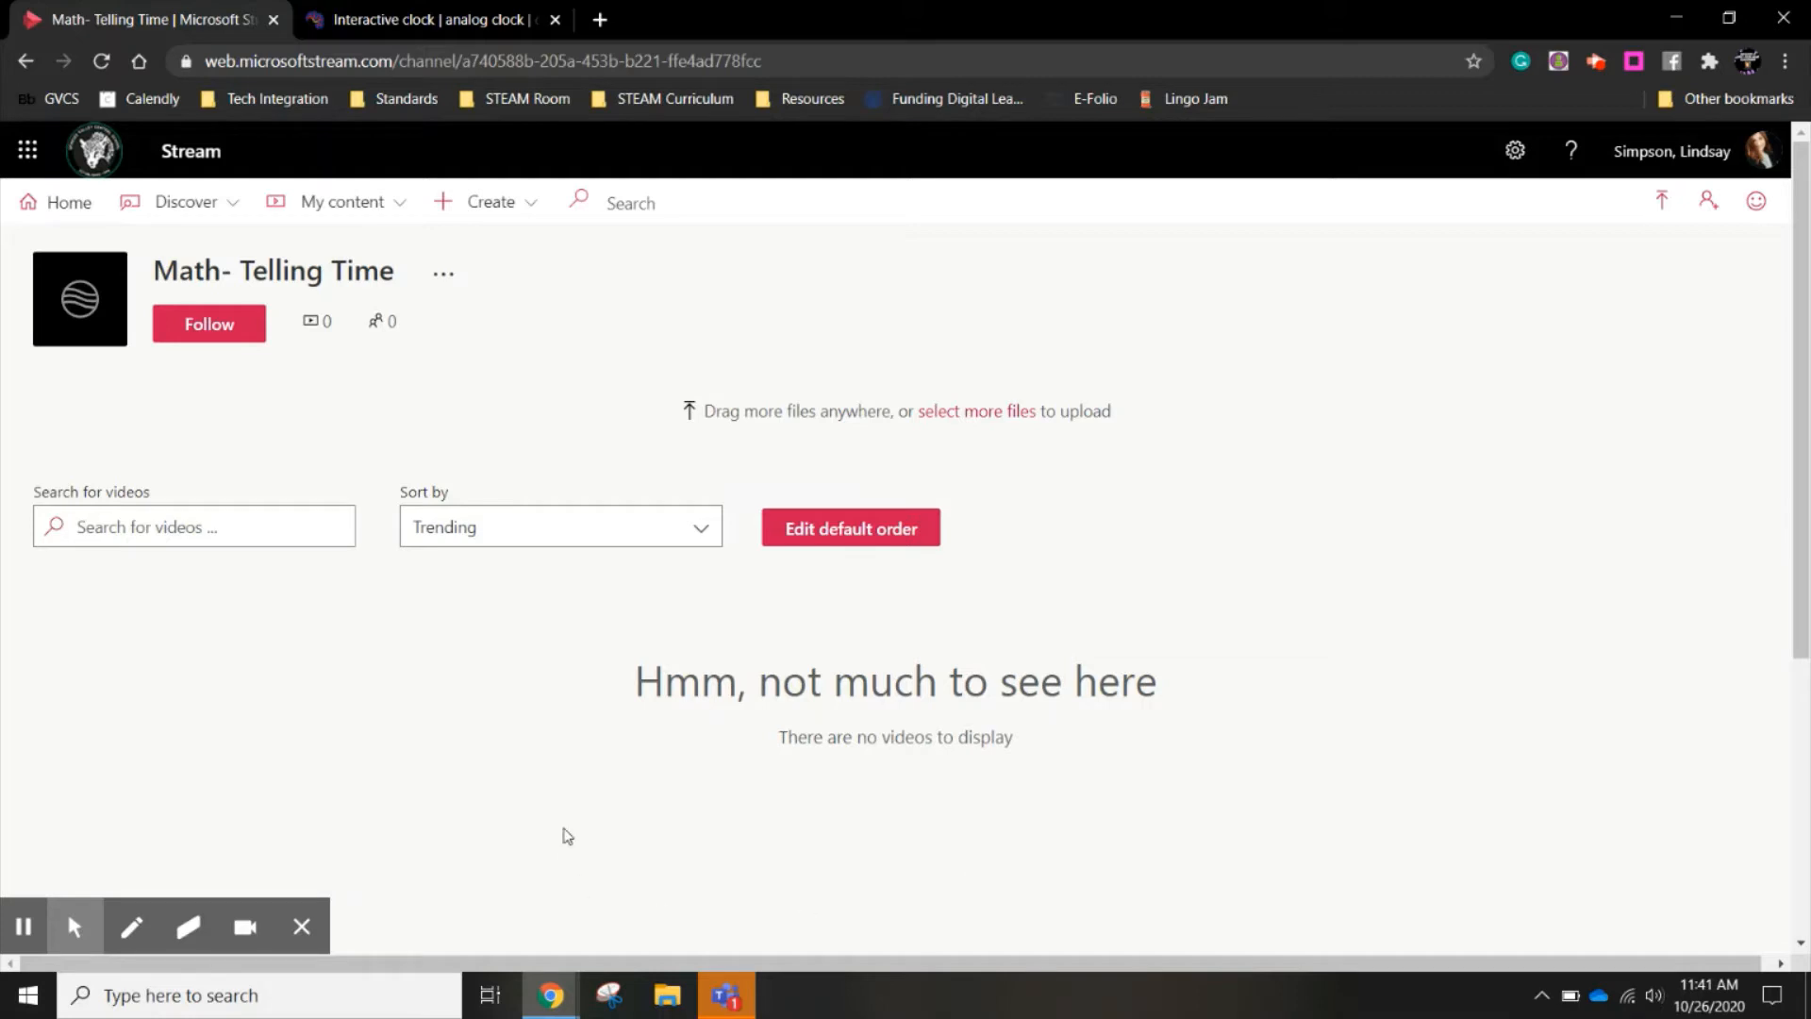
- Open the screen recorder from the new channel's page
left_click(492, 201)
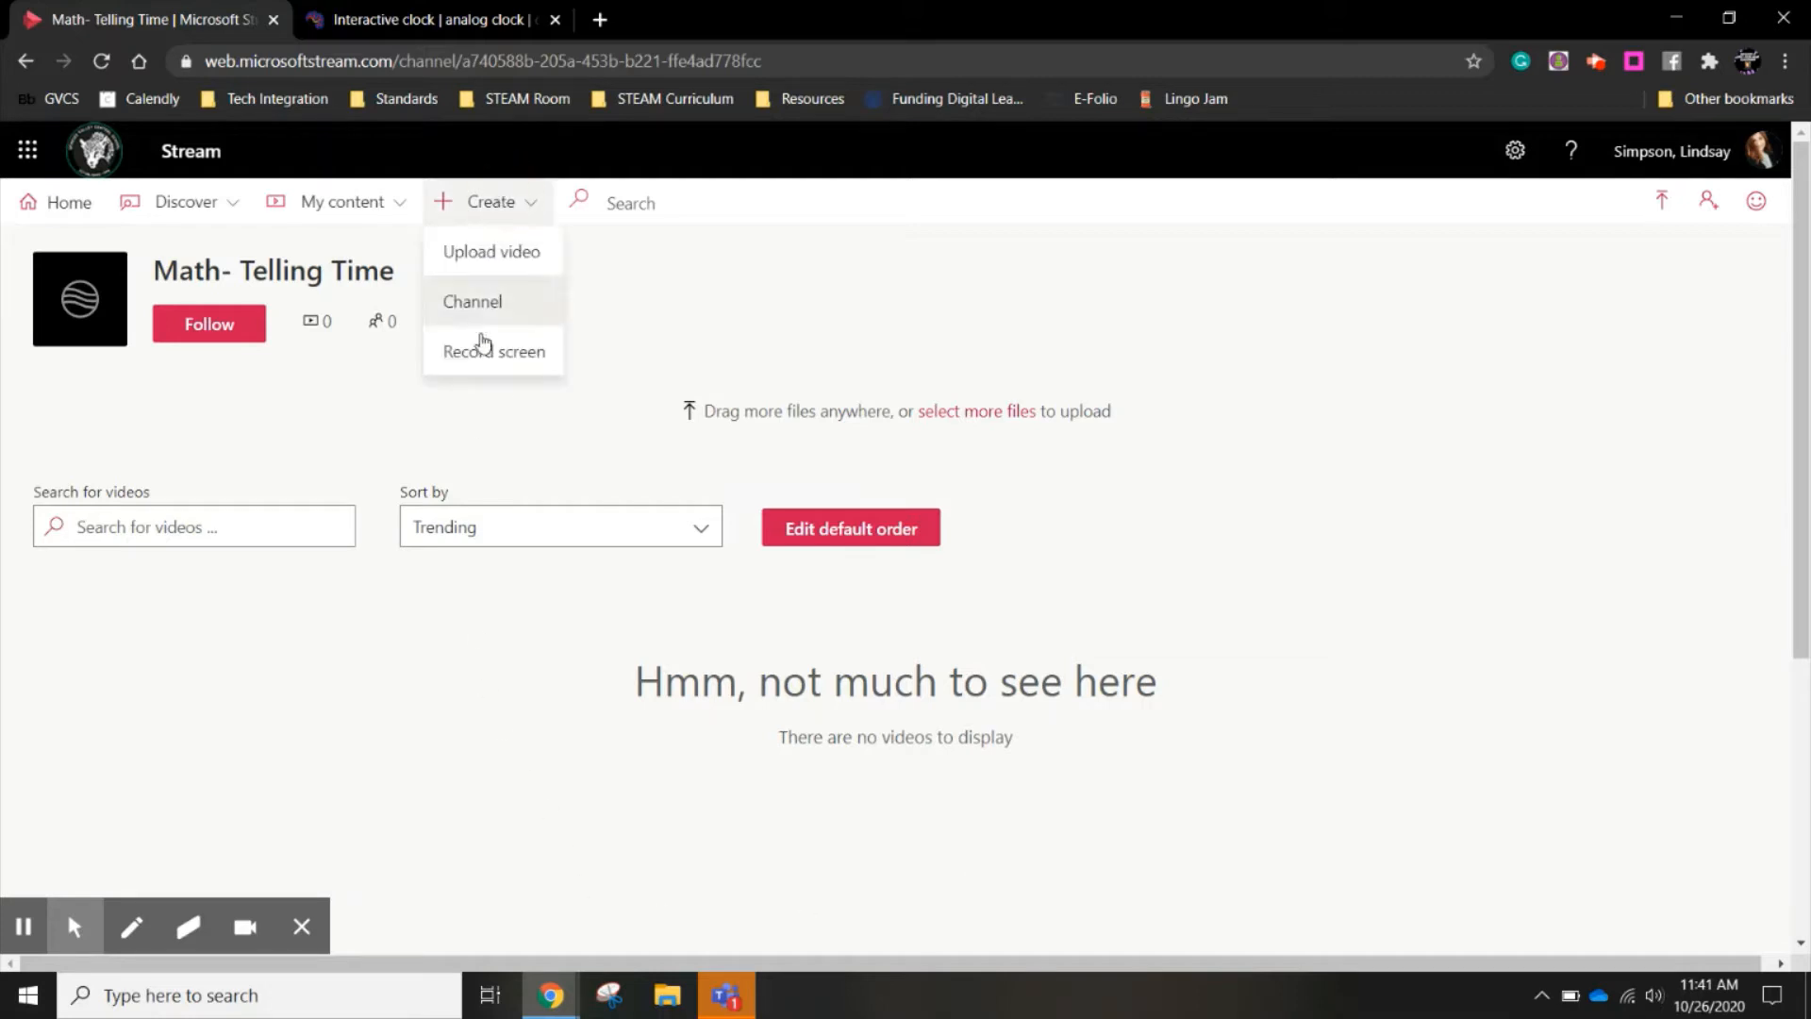
left_click(483, 351)
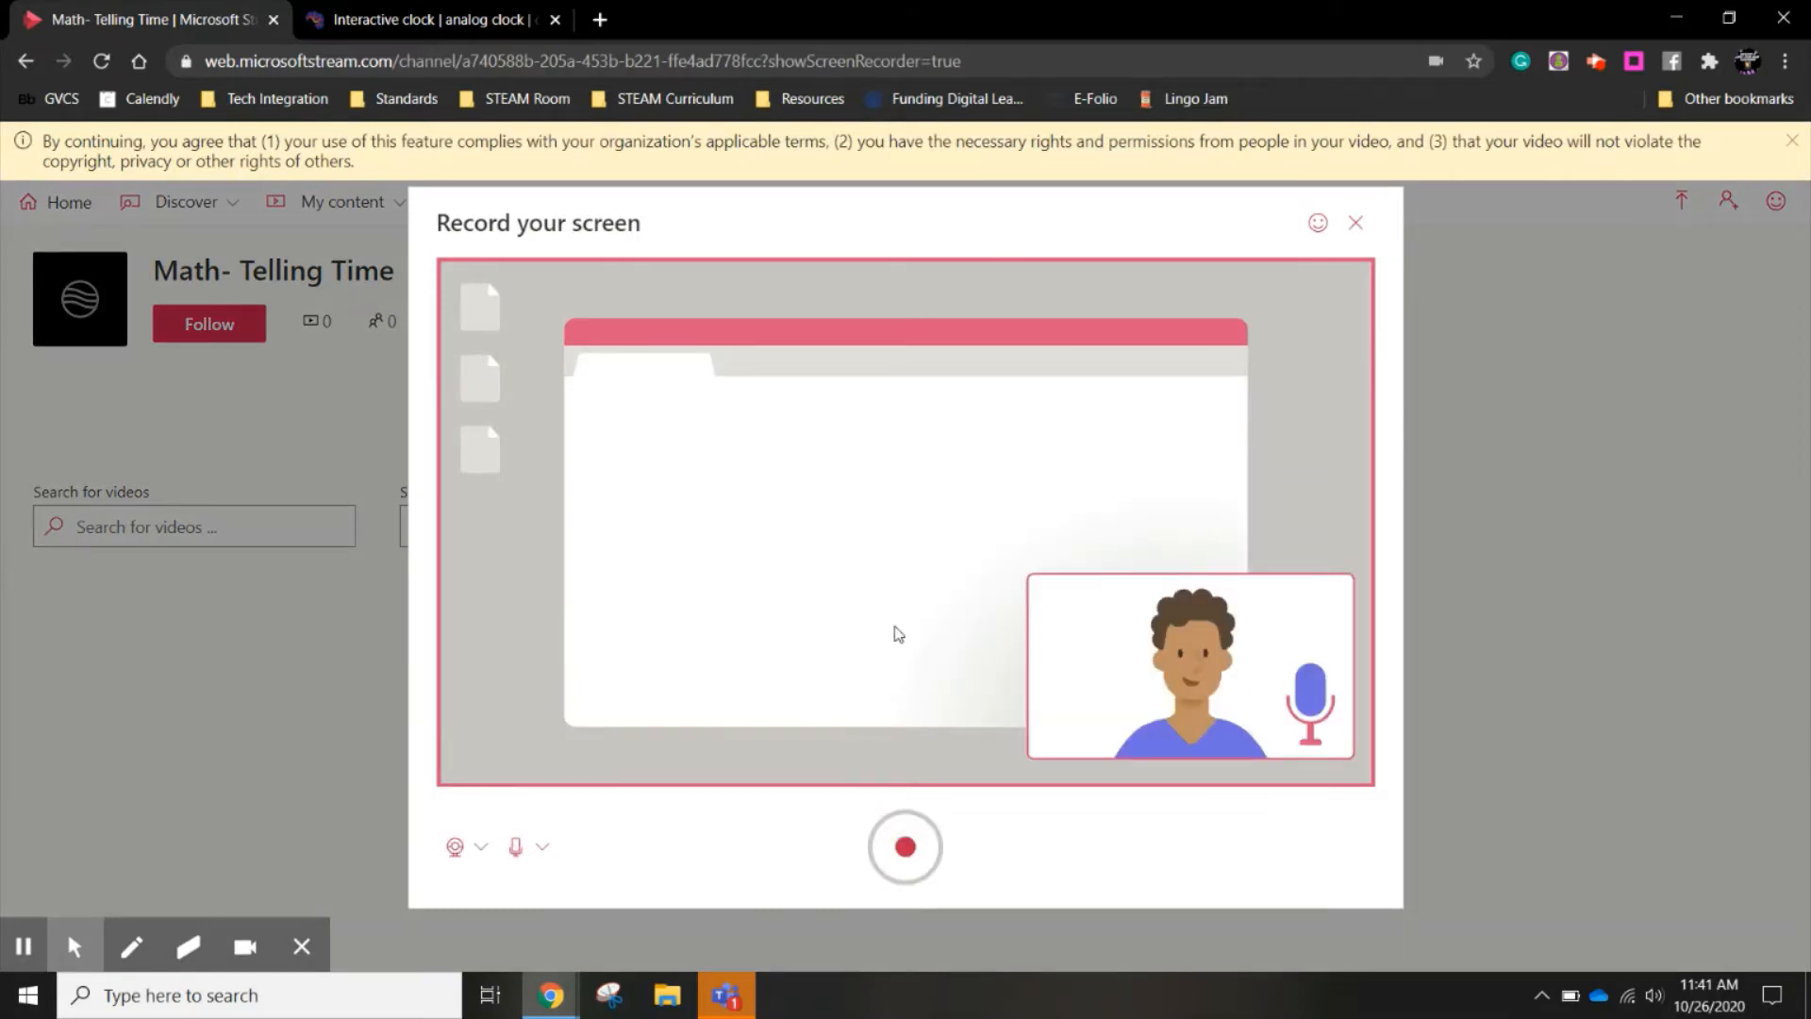
left_click(905, 849)
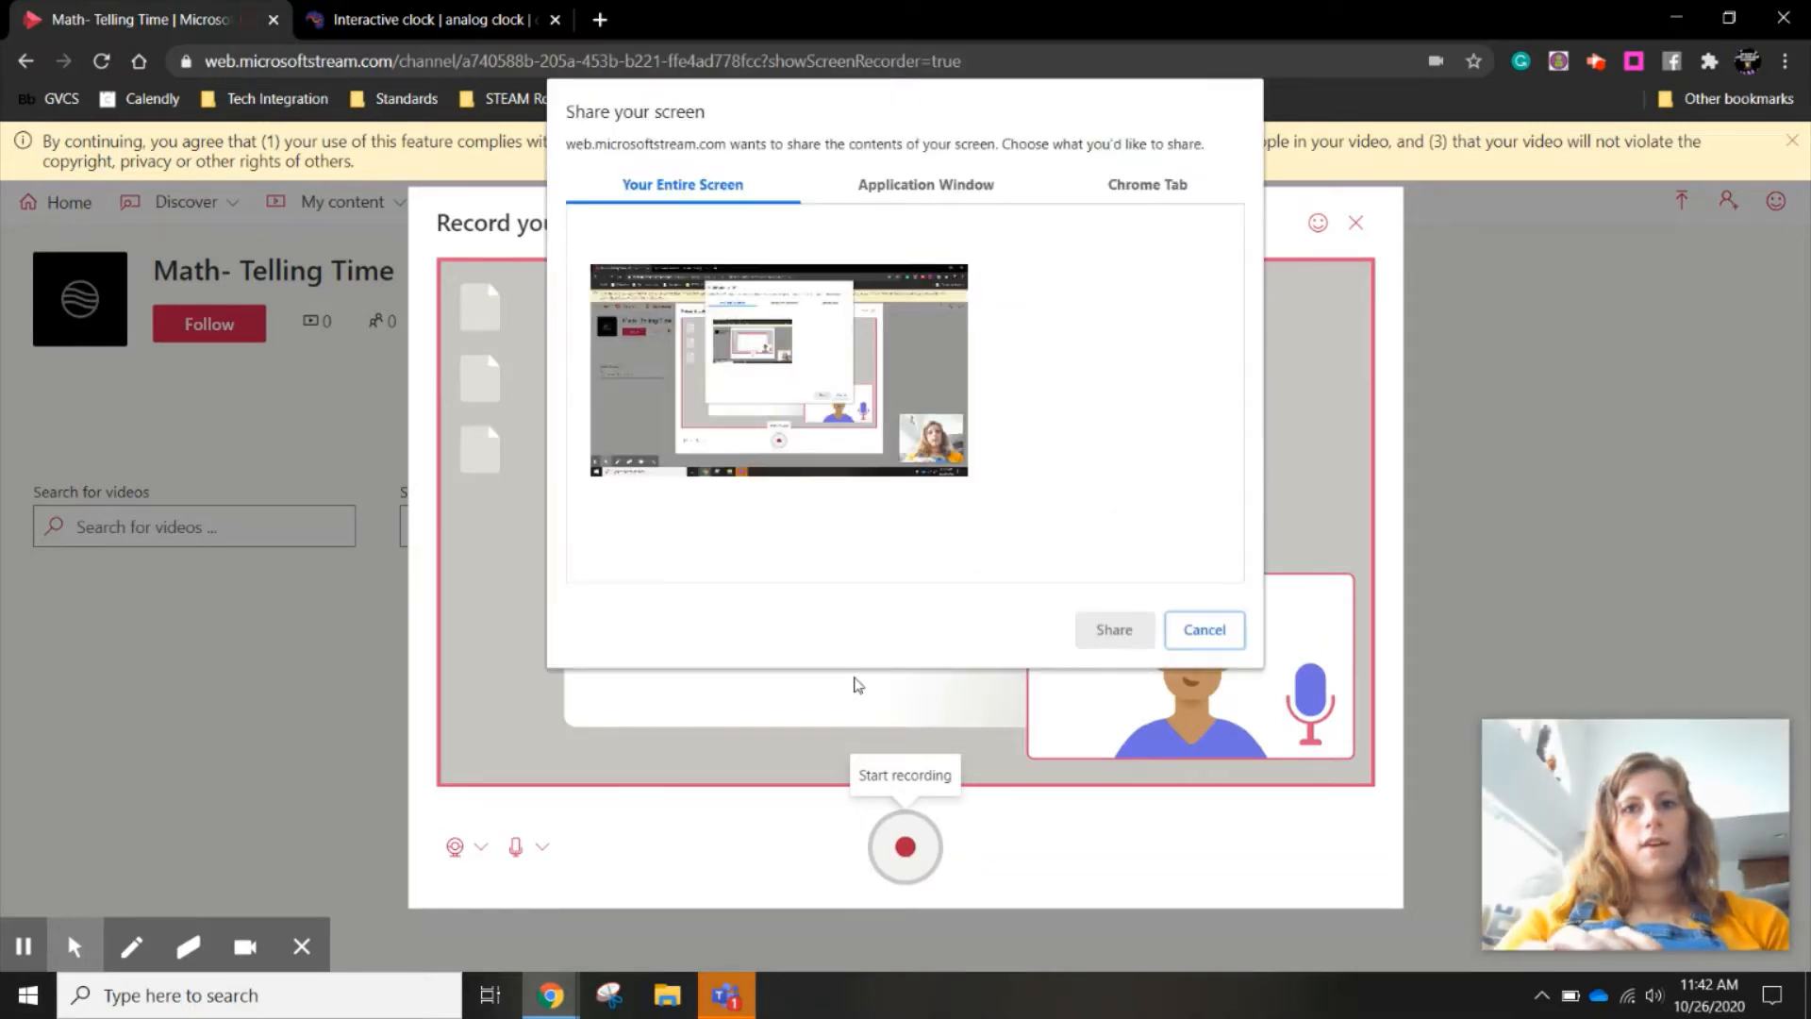
mouse_move(1667, 905)
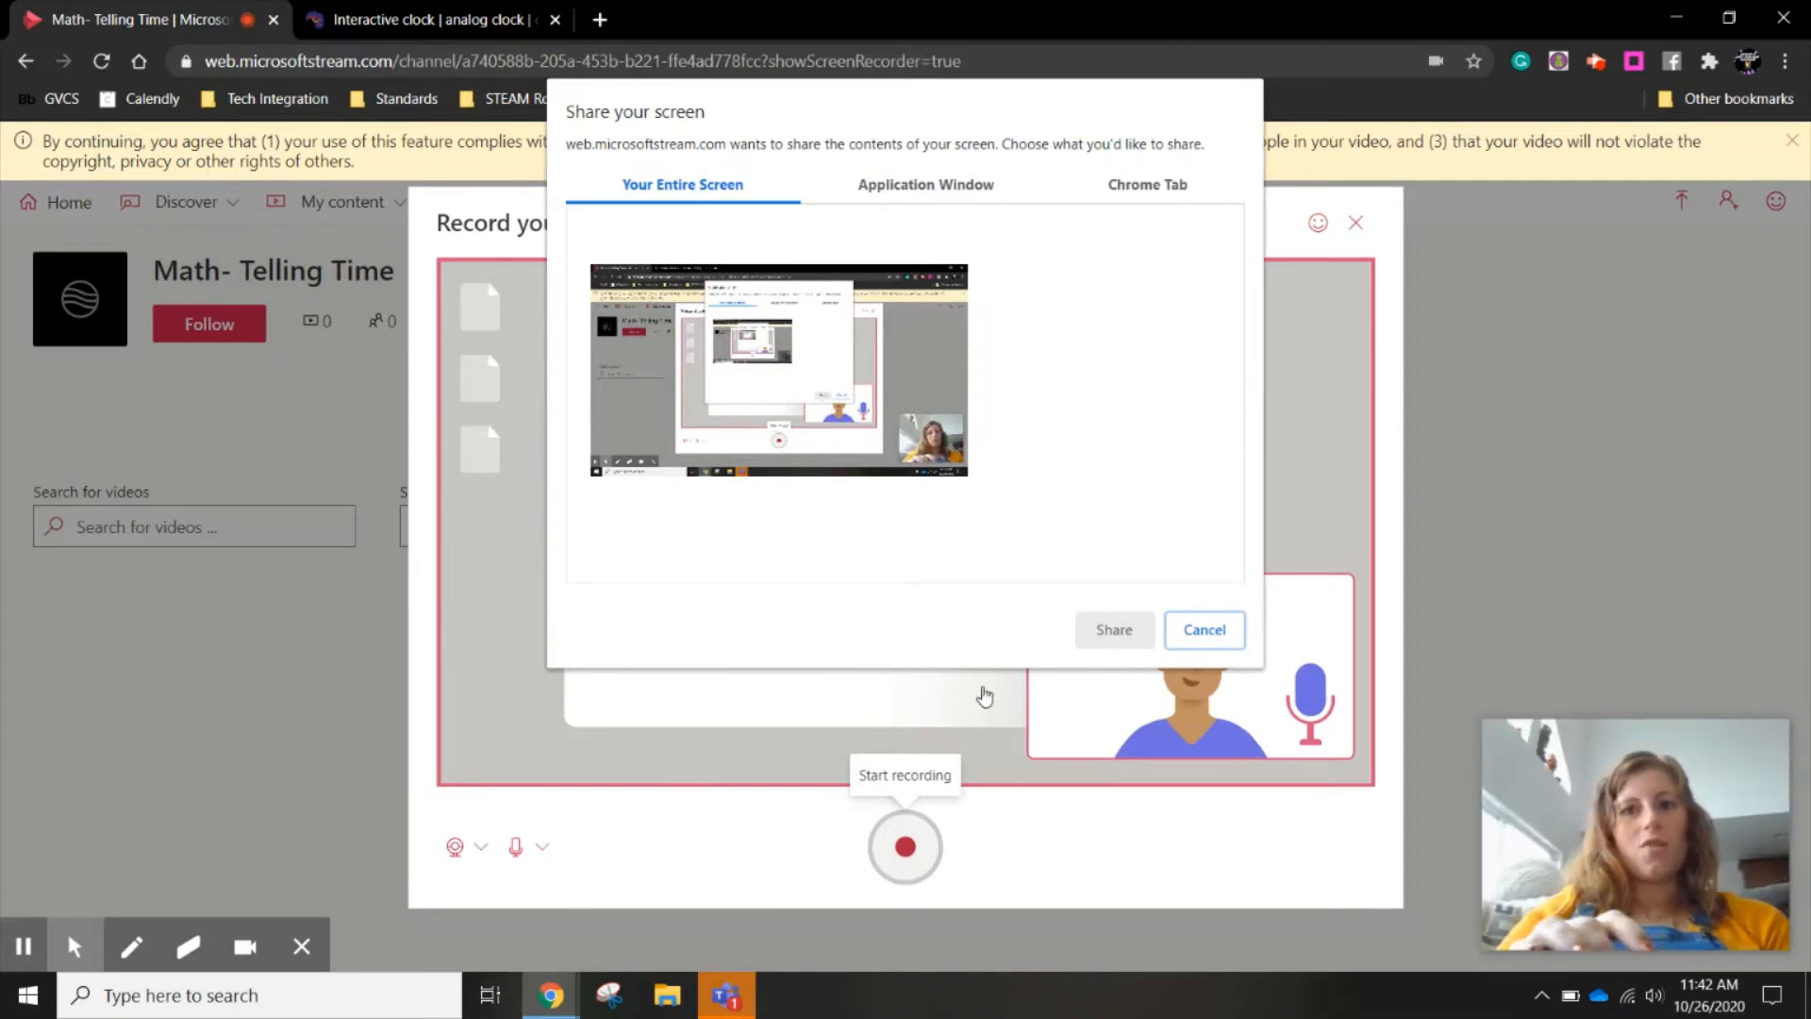
left_click(1204, 630)
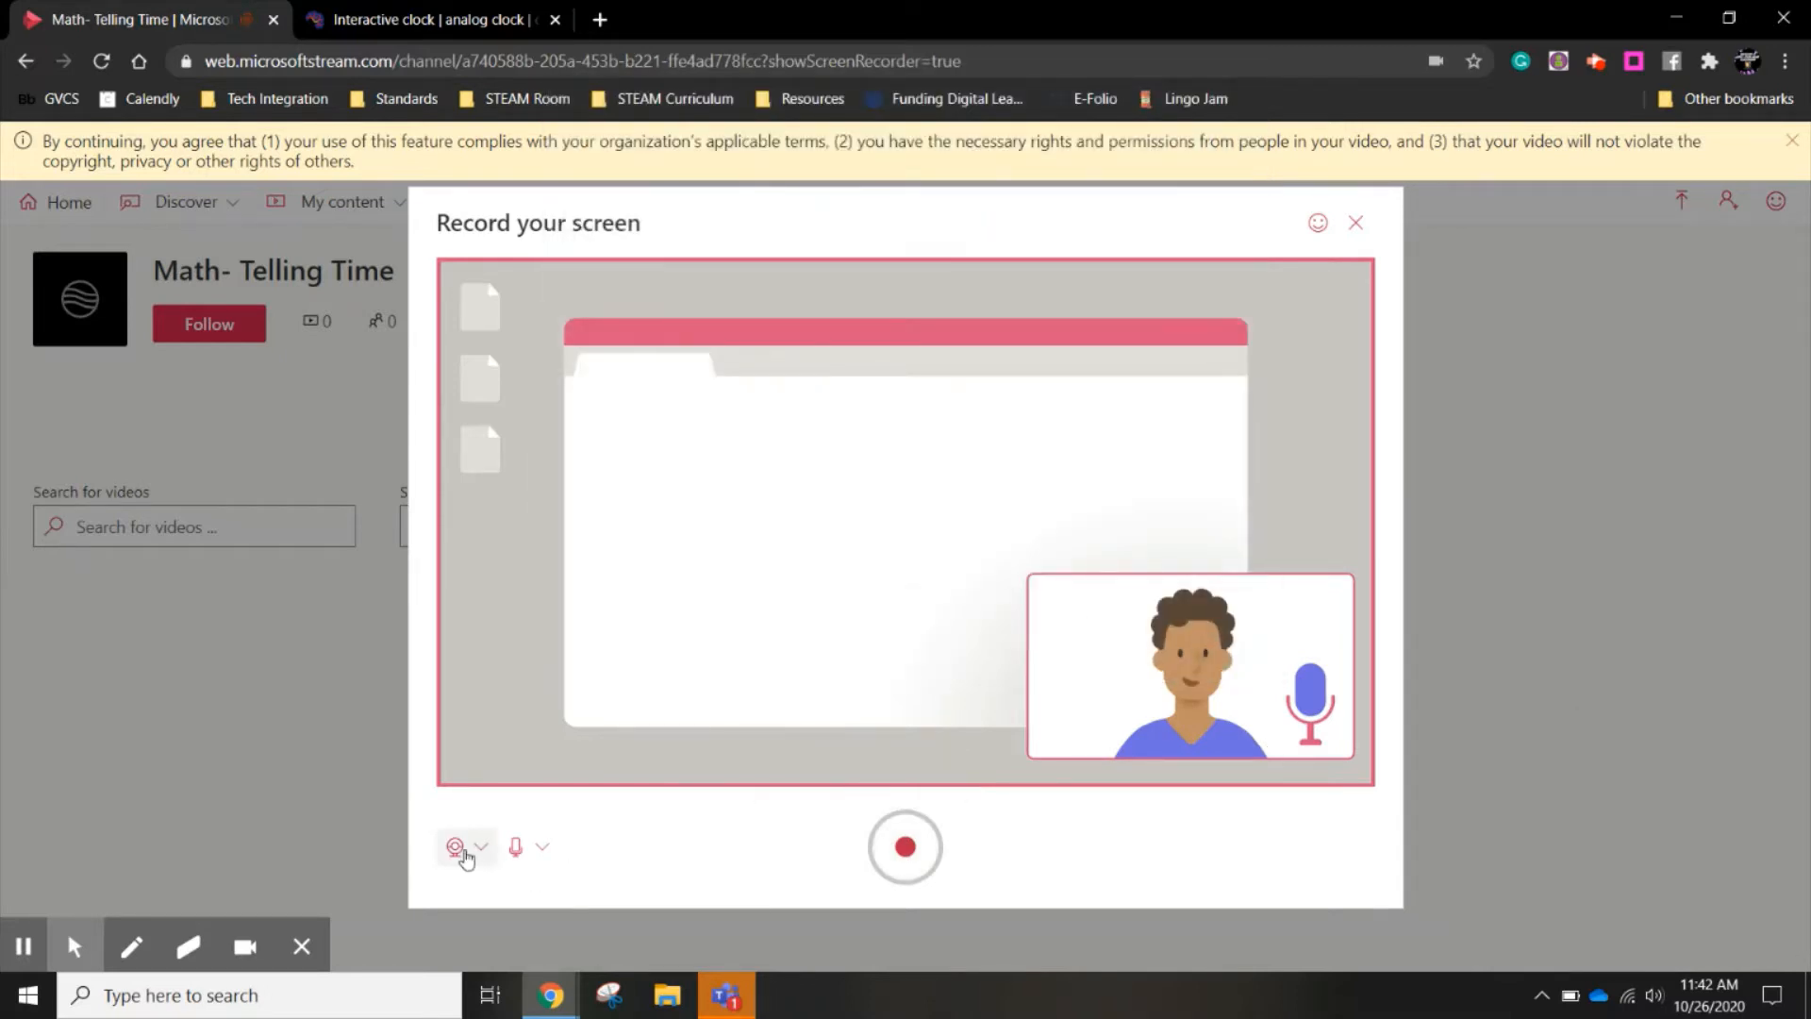
- Turn off the camera for the screen recording and check the microphone options, keeping the default Realtek microphone
left_click(462, 848)
left_click(477, 885)
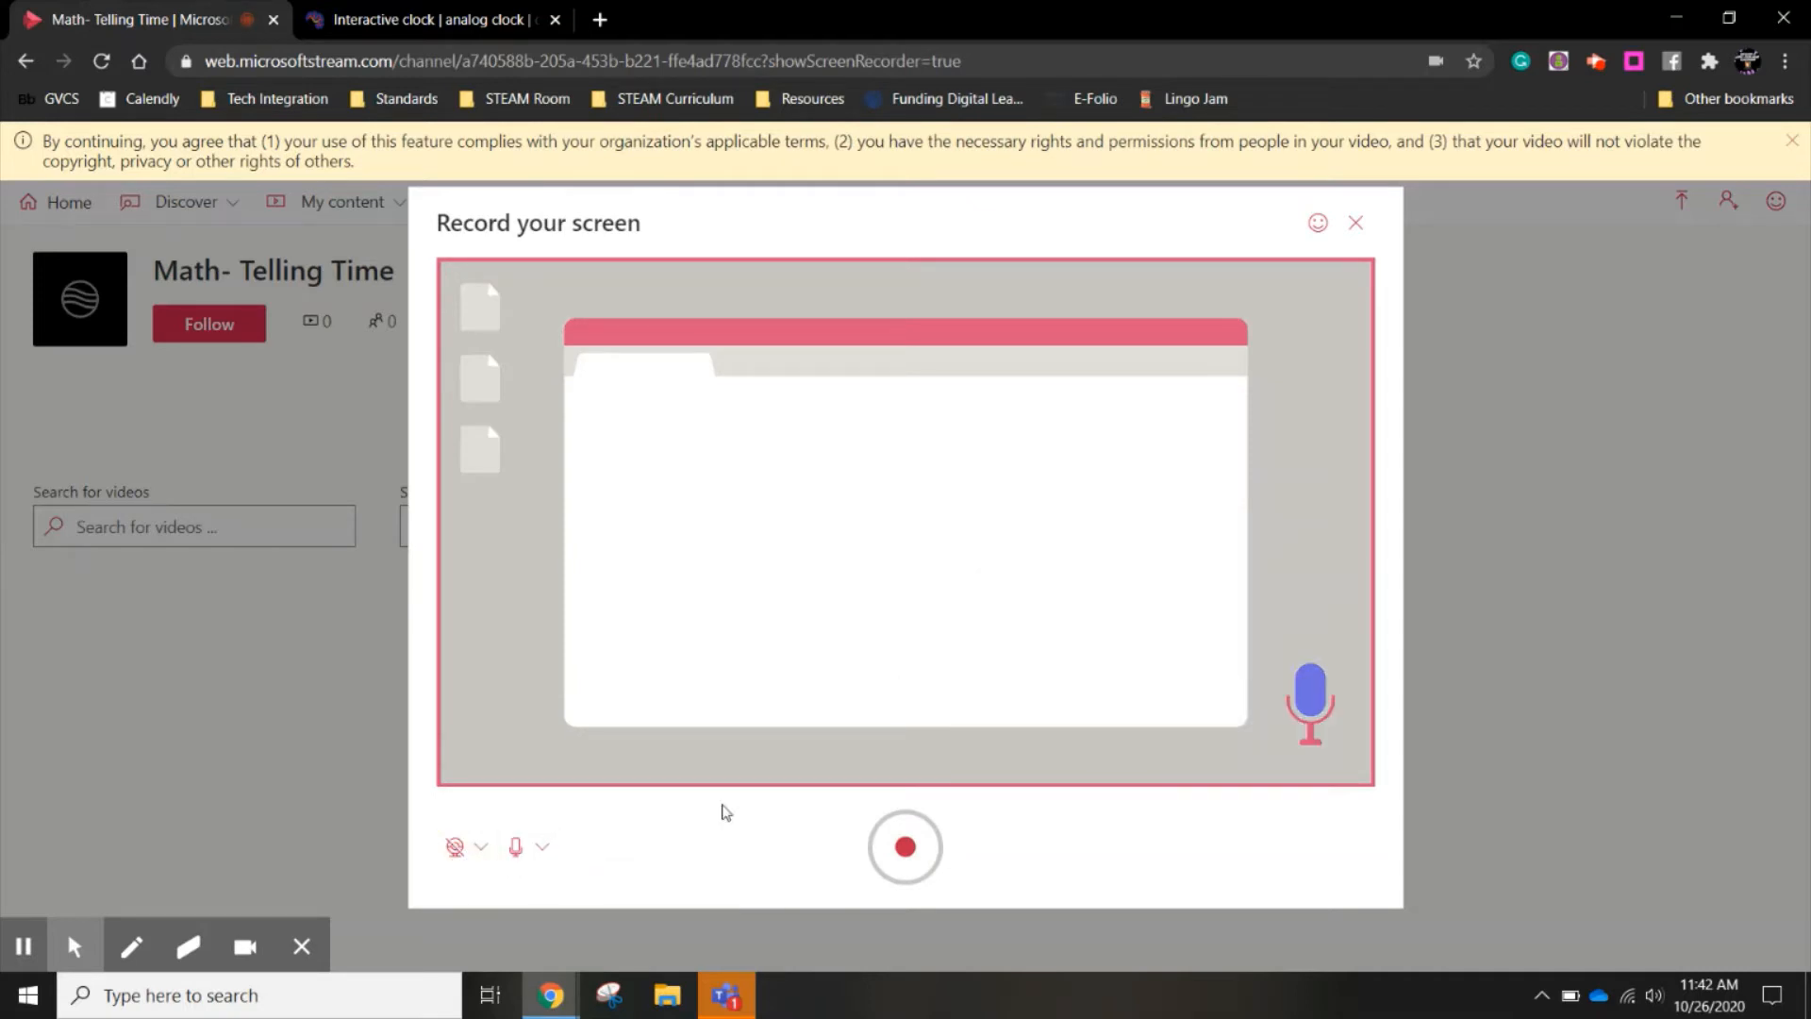
left_click(540, 849)
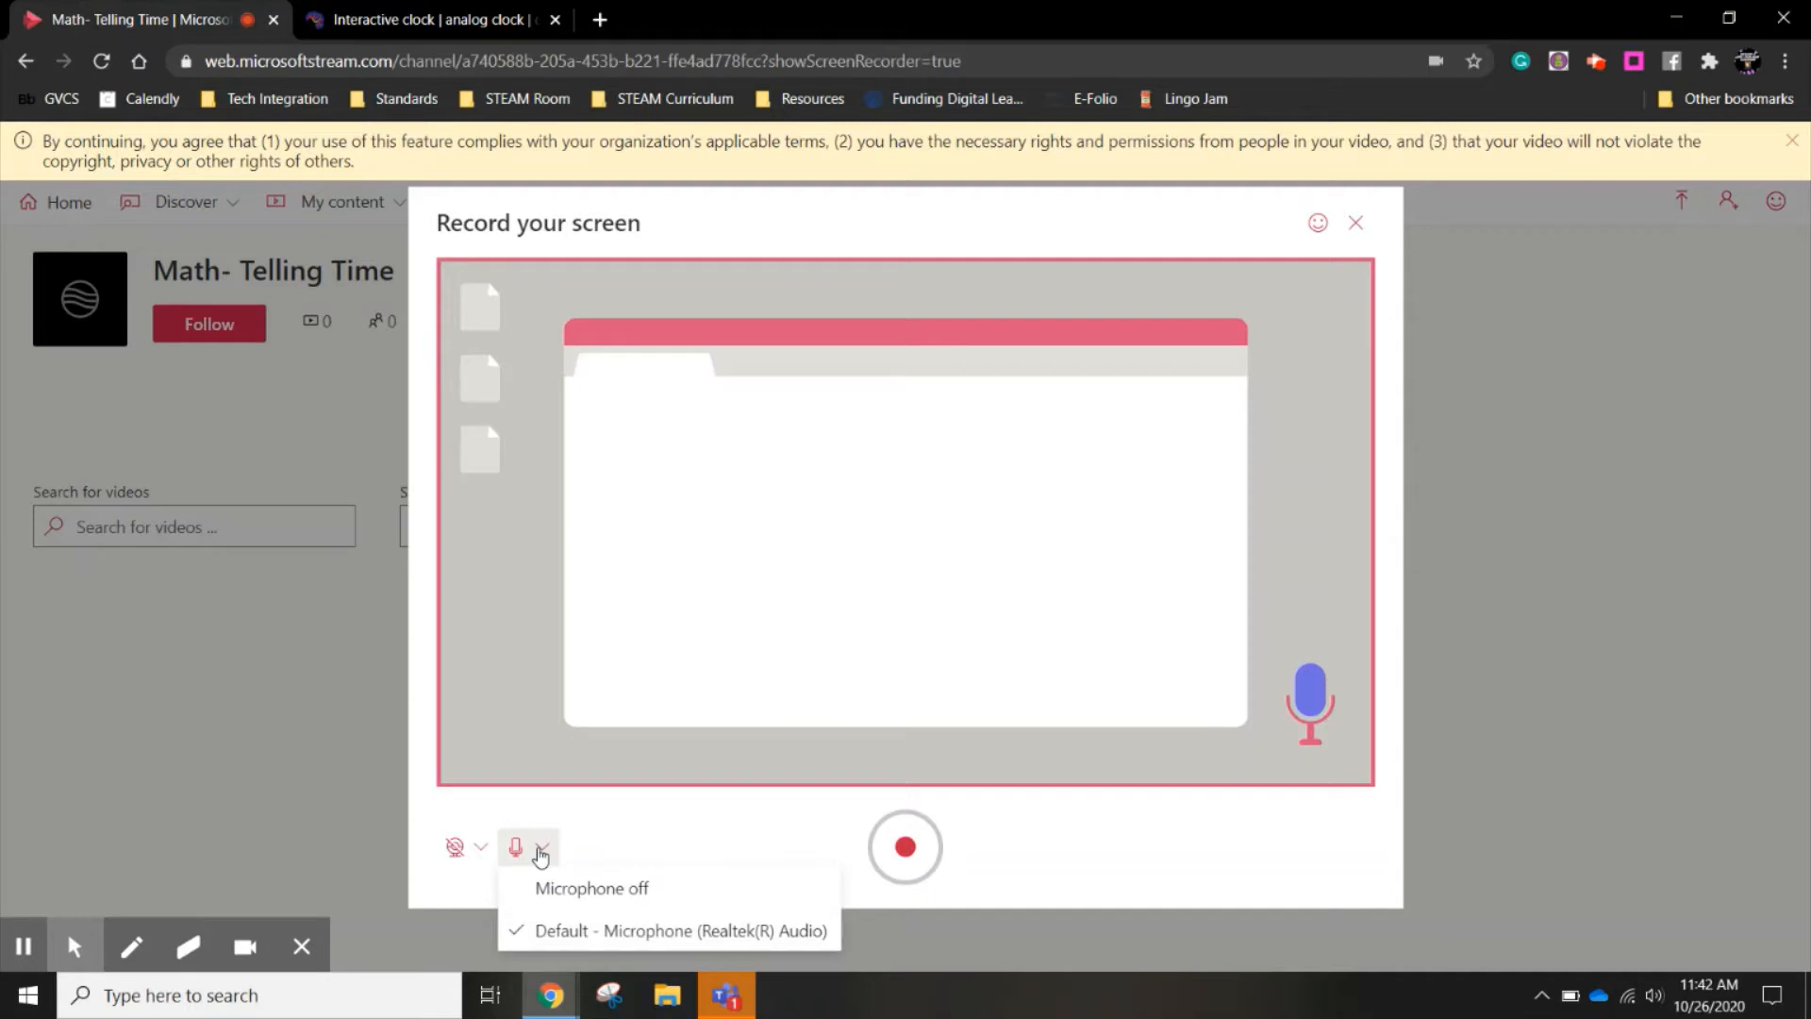
left_click(715, 824)
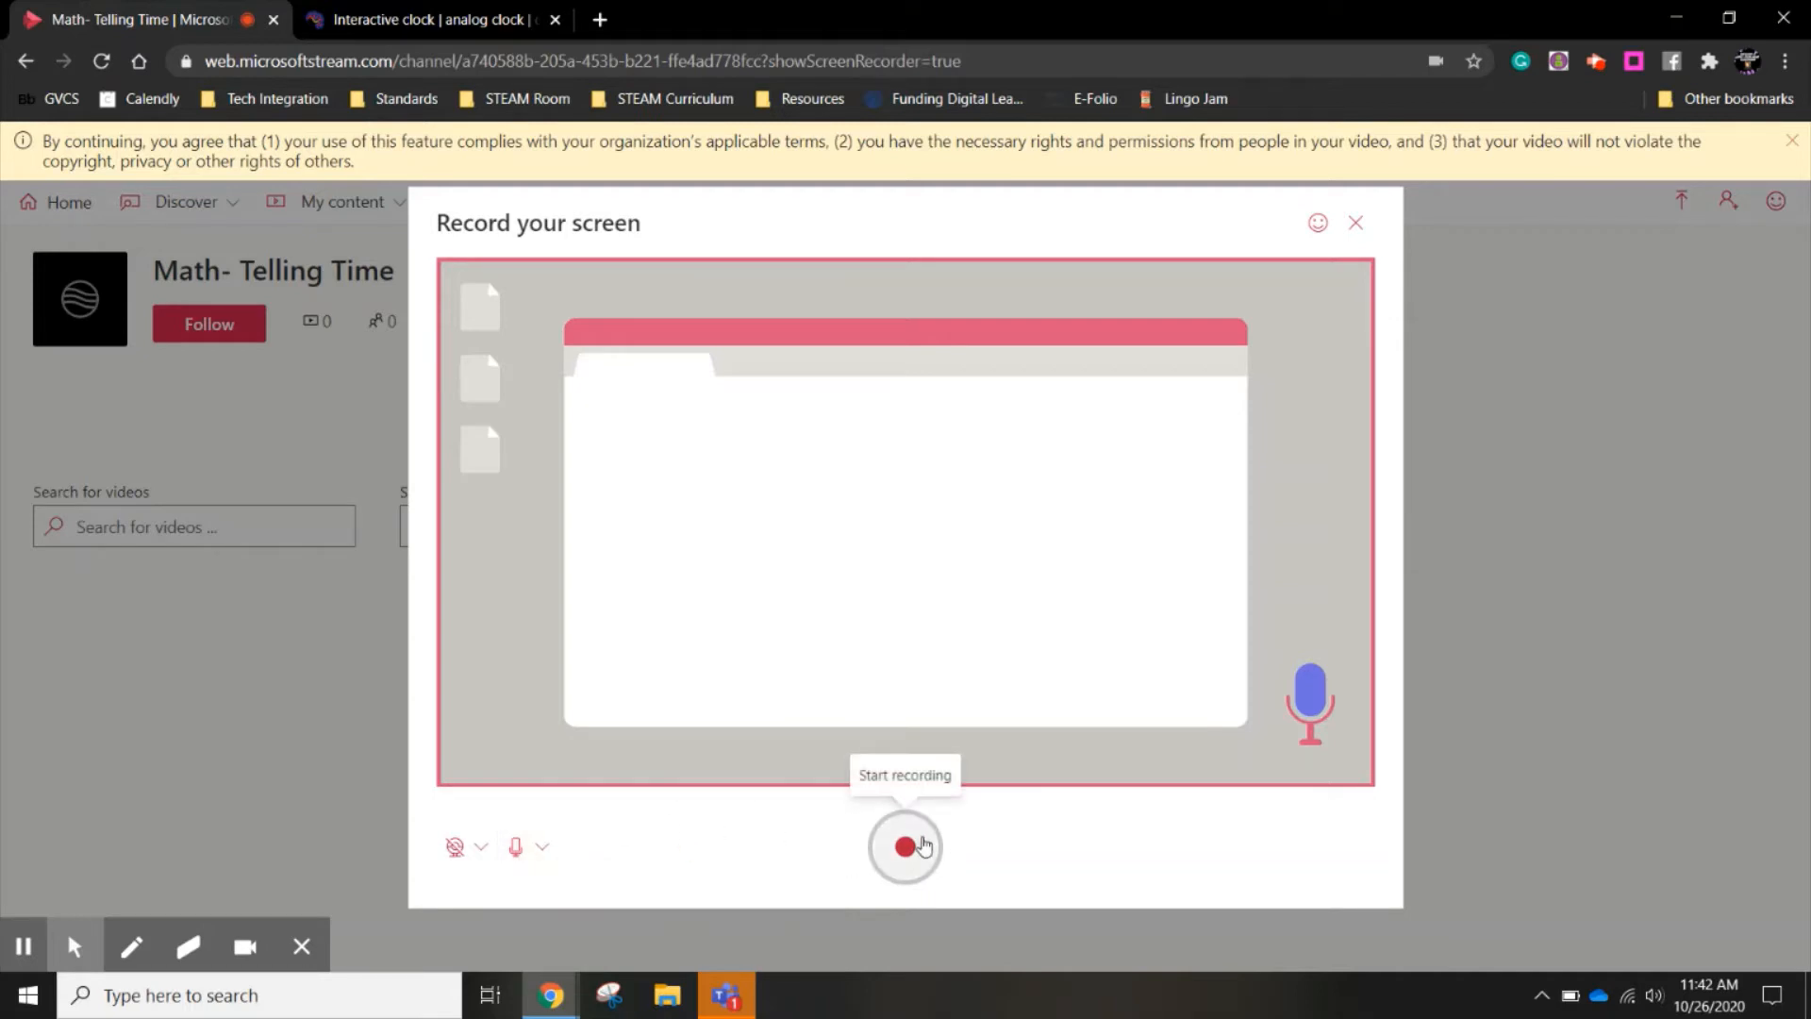
- Start the recording, sharing the entire screen
left_click(923, 844)
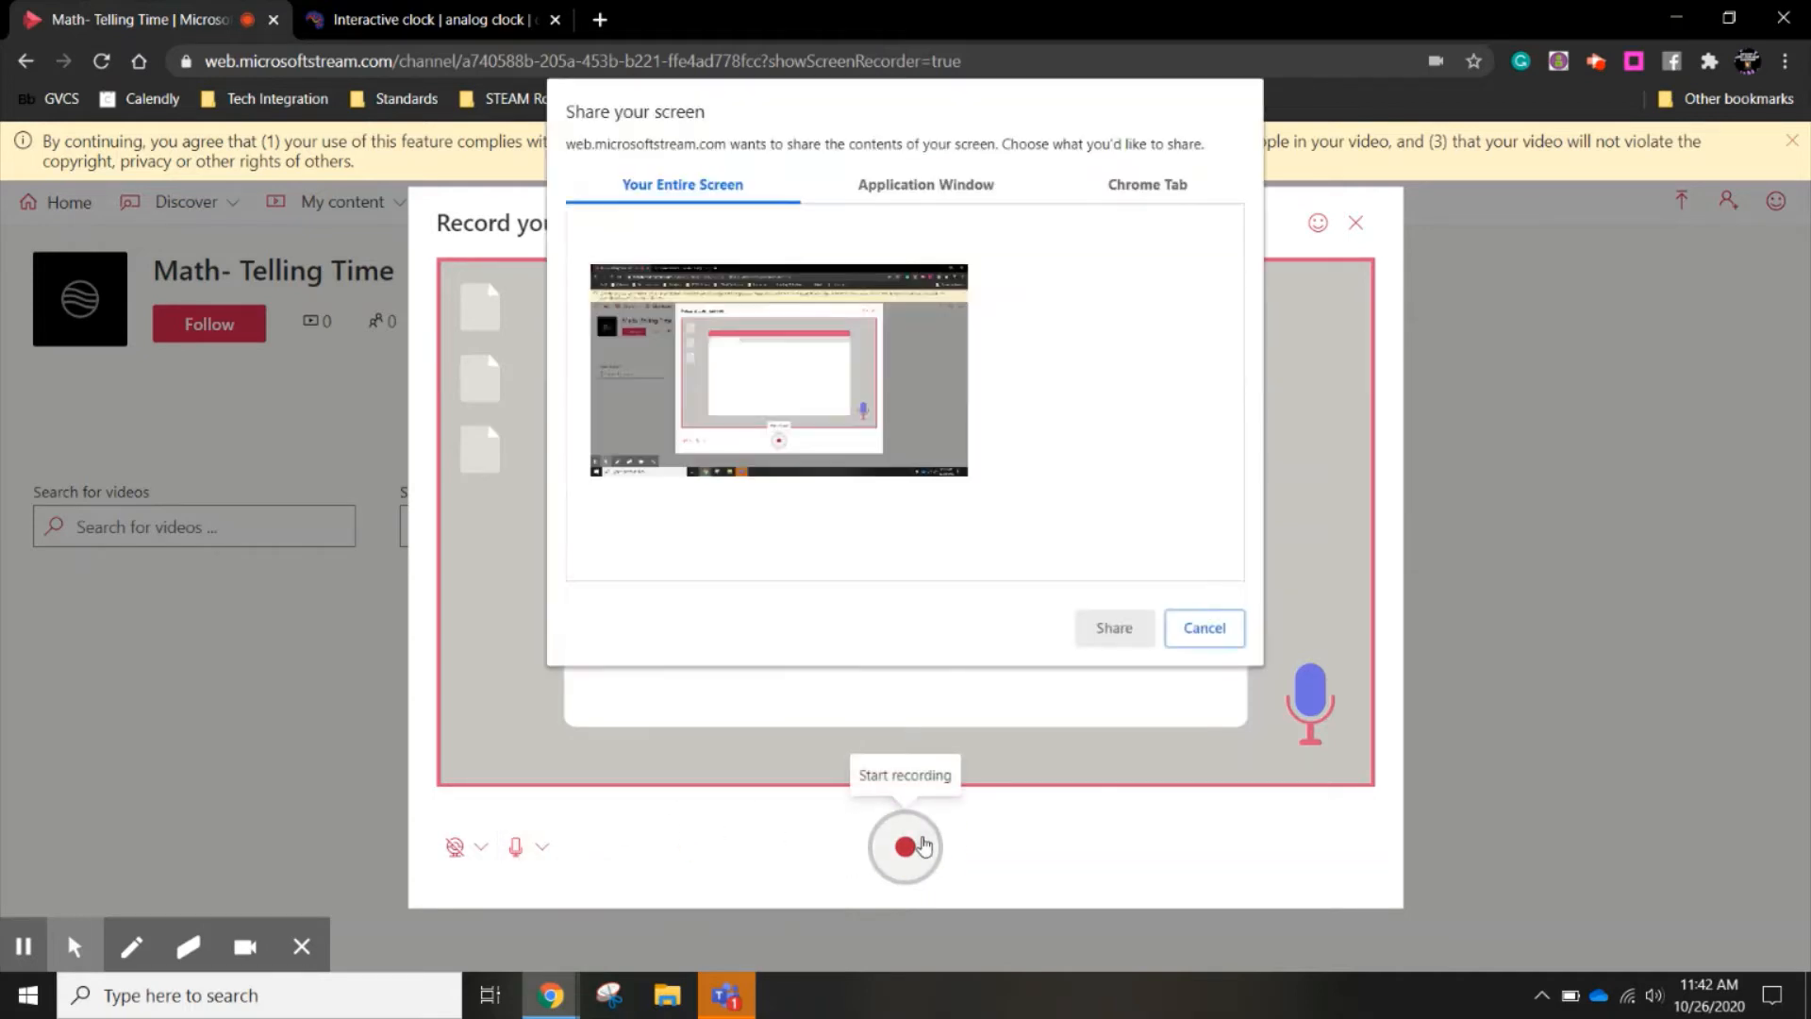
left_click(787, 403)
left_click(1111, 632)
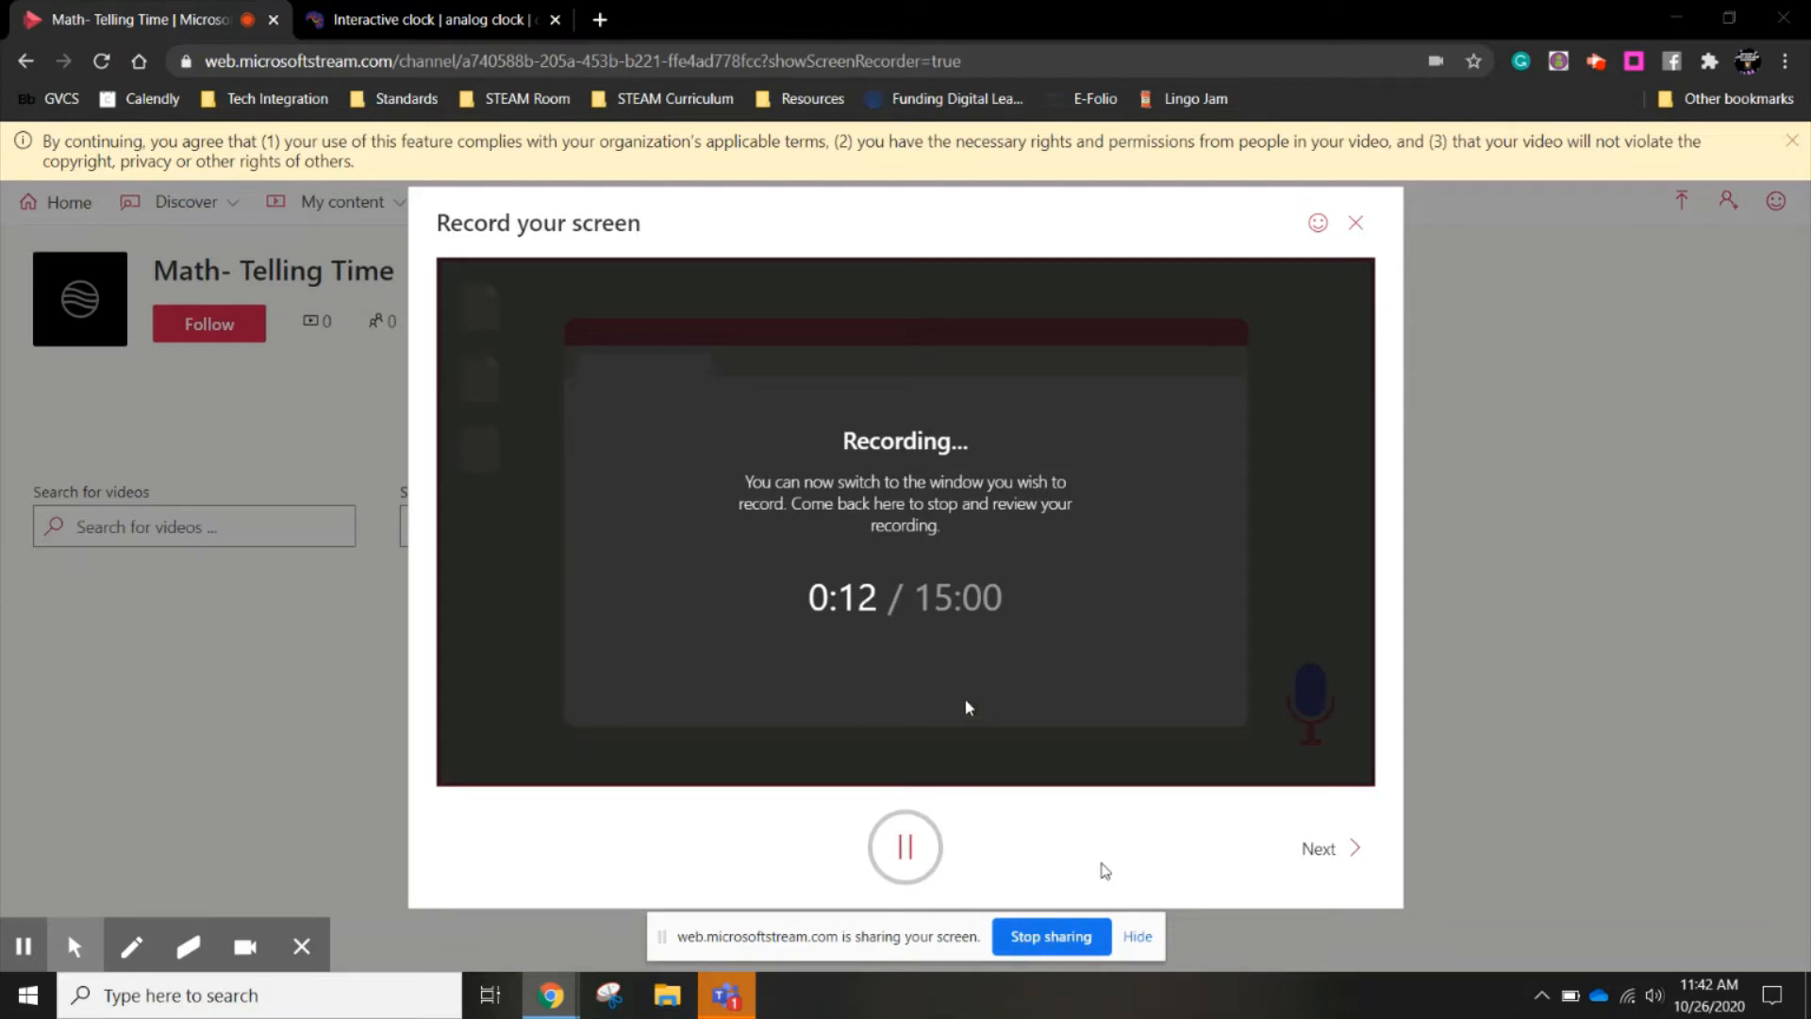
- Switch to the interactive clock page and generate a random time twice
left_click(374, 26)
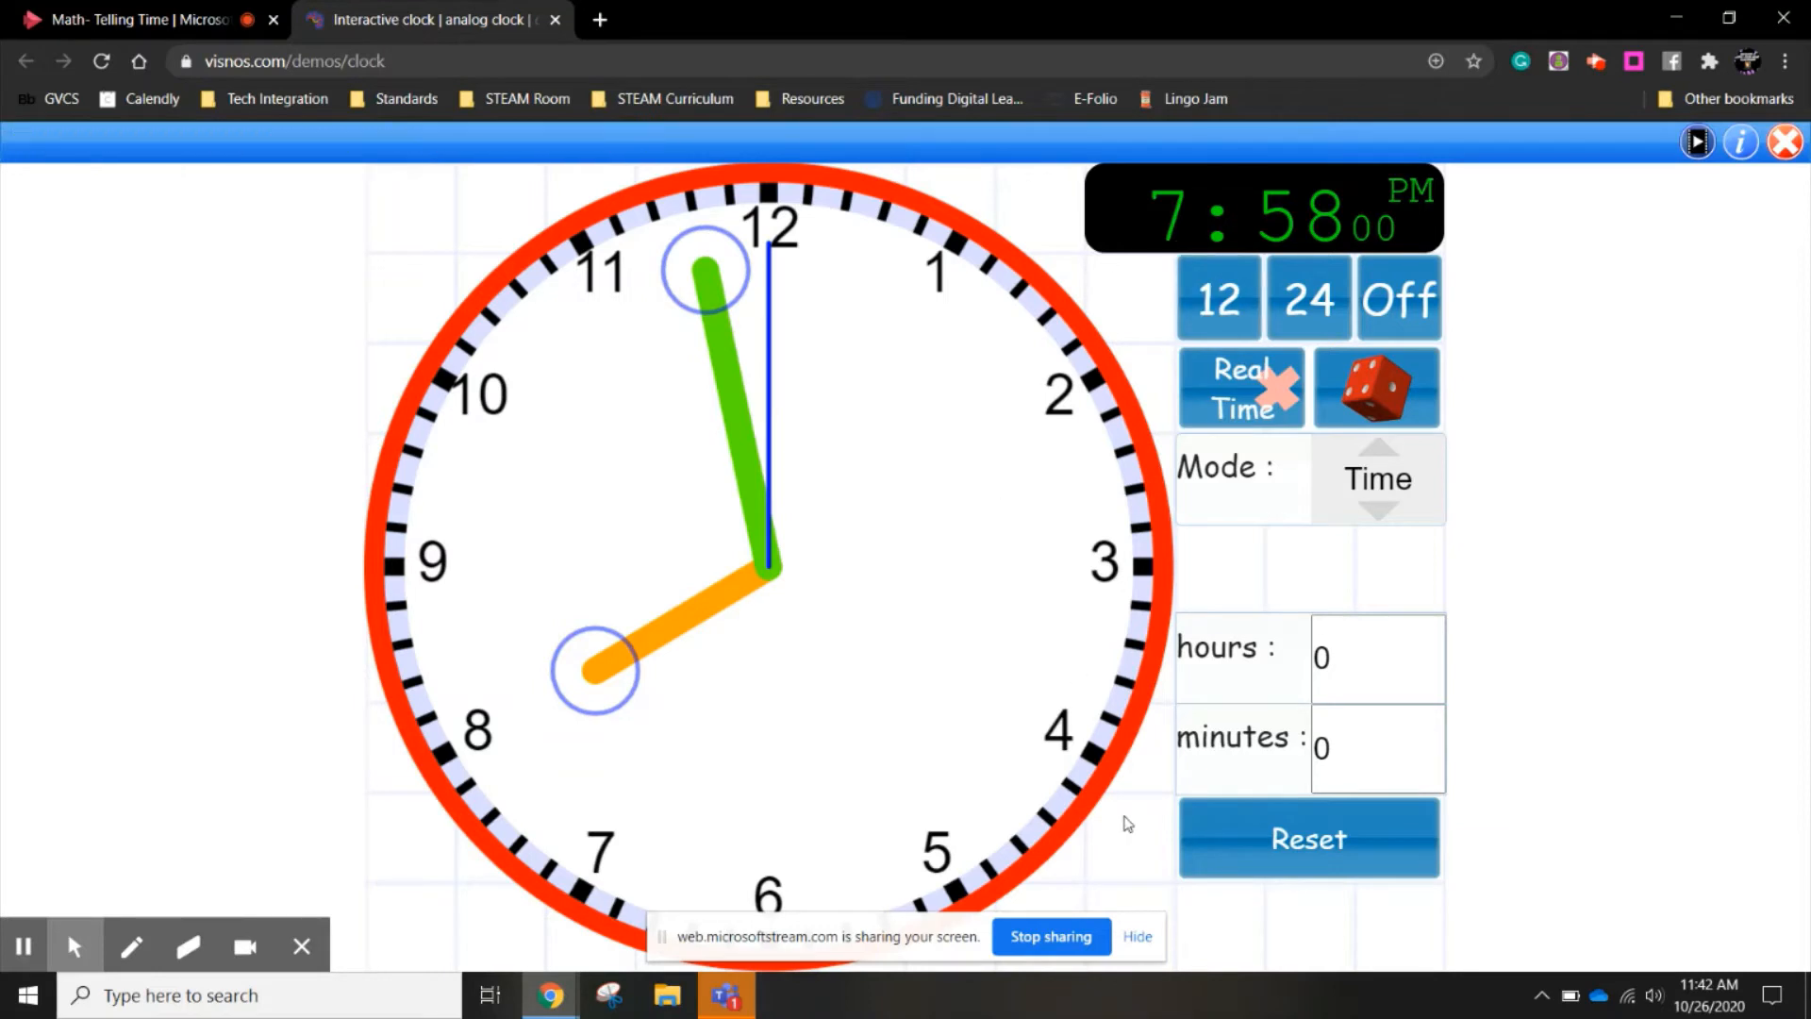
left_click(1377, 387)
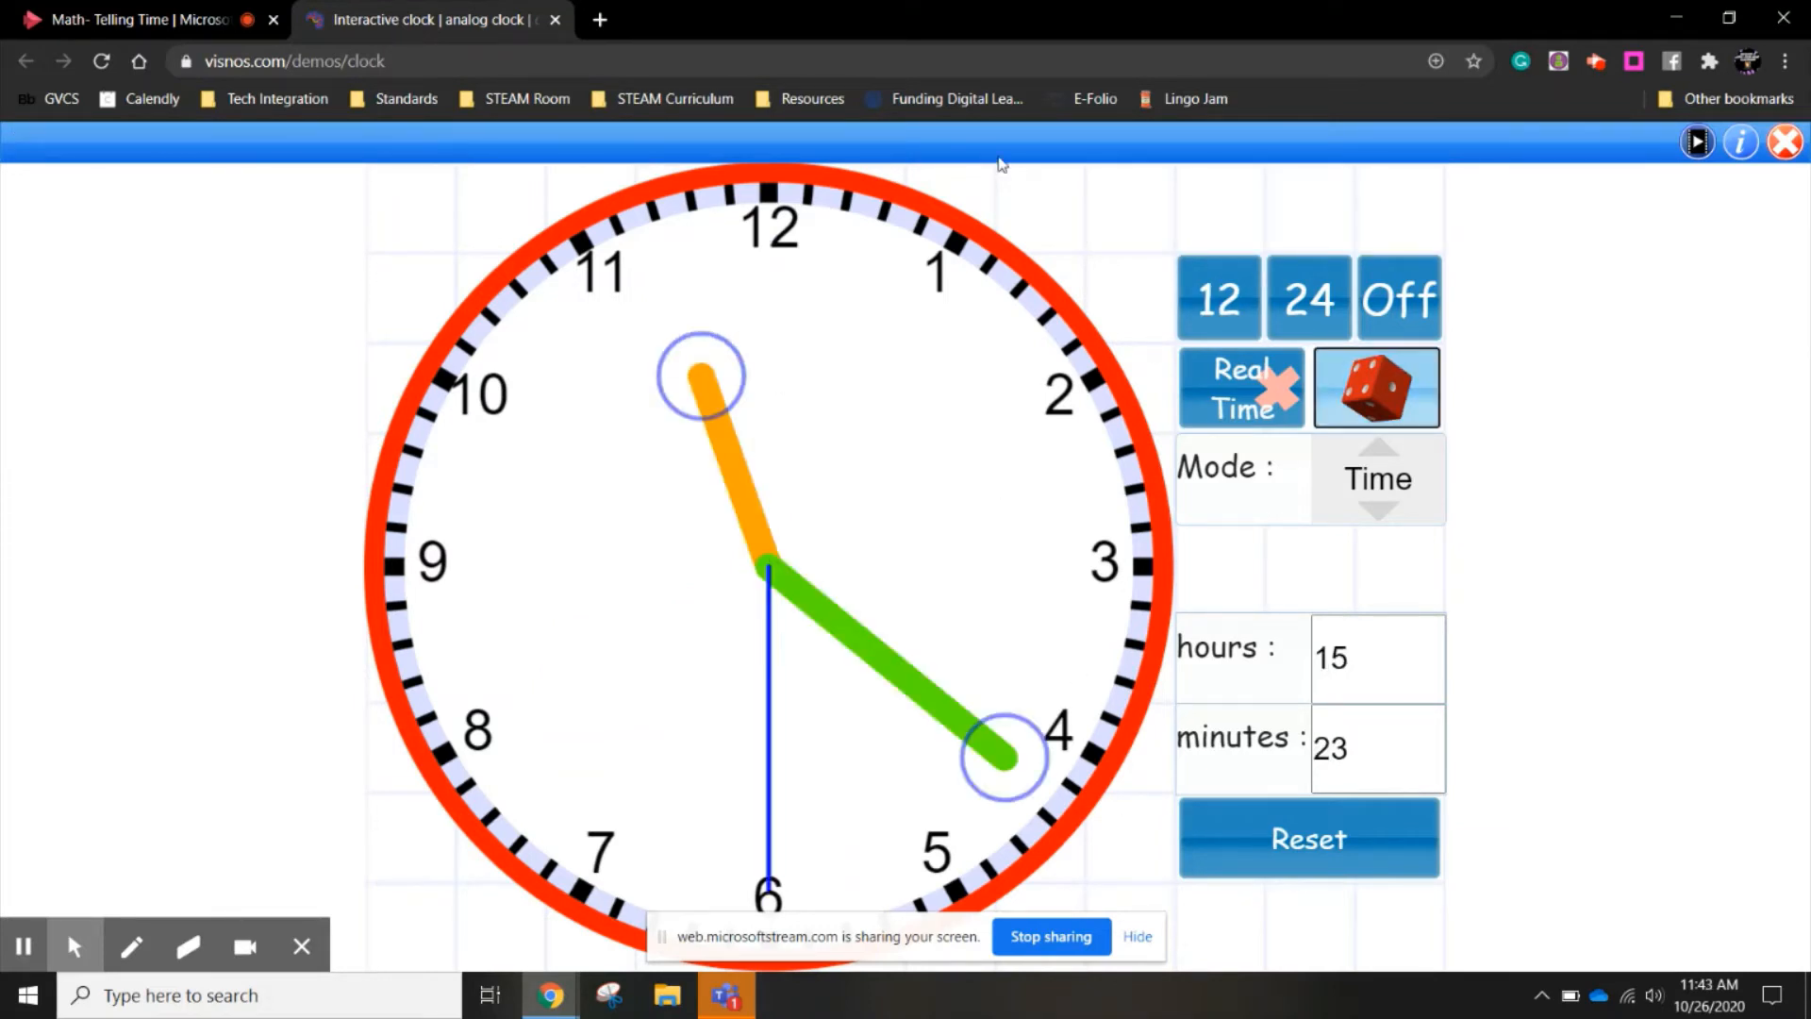
left_click(1383, 395)
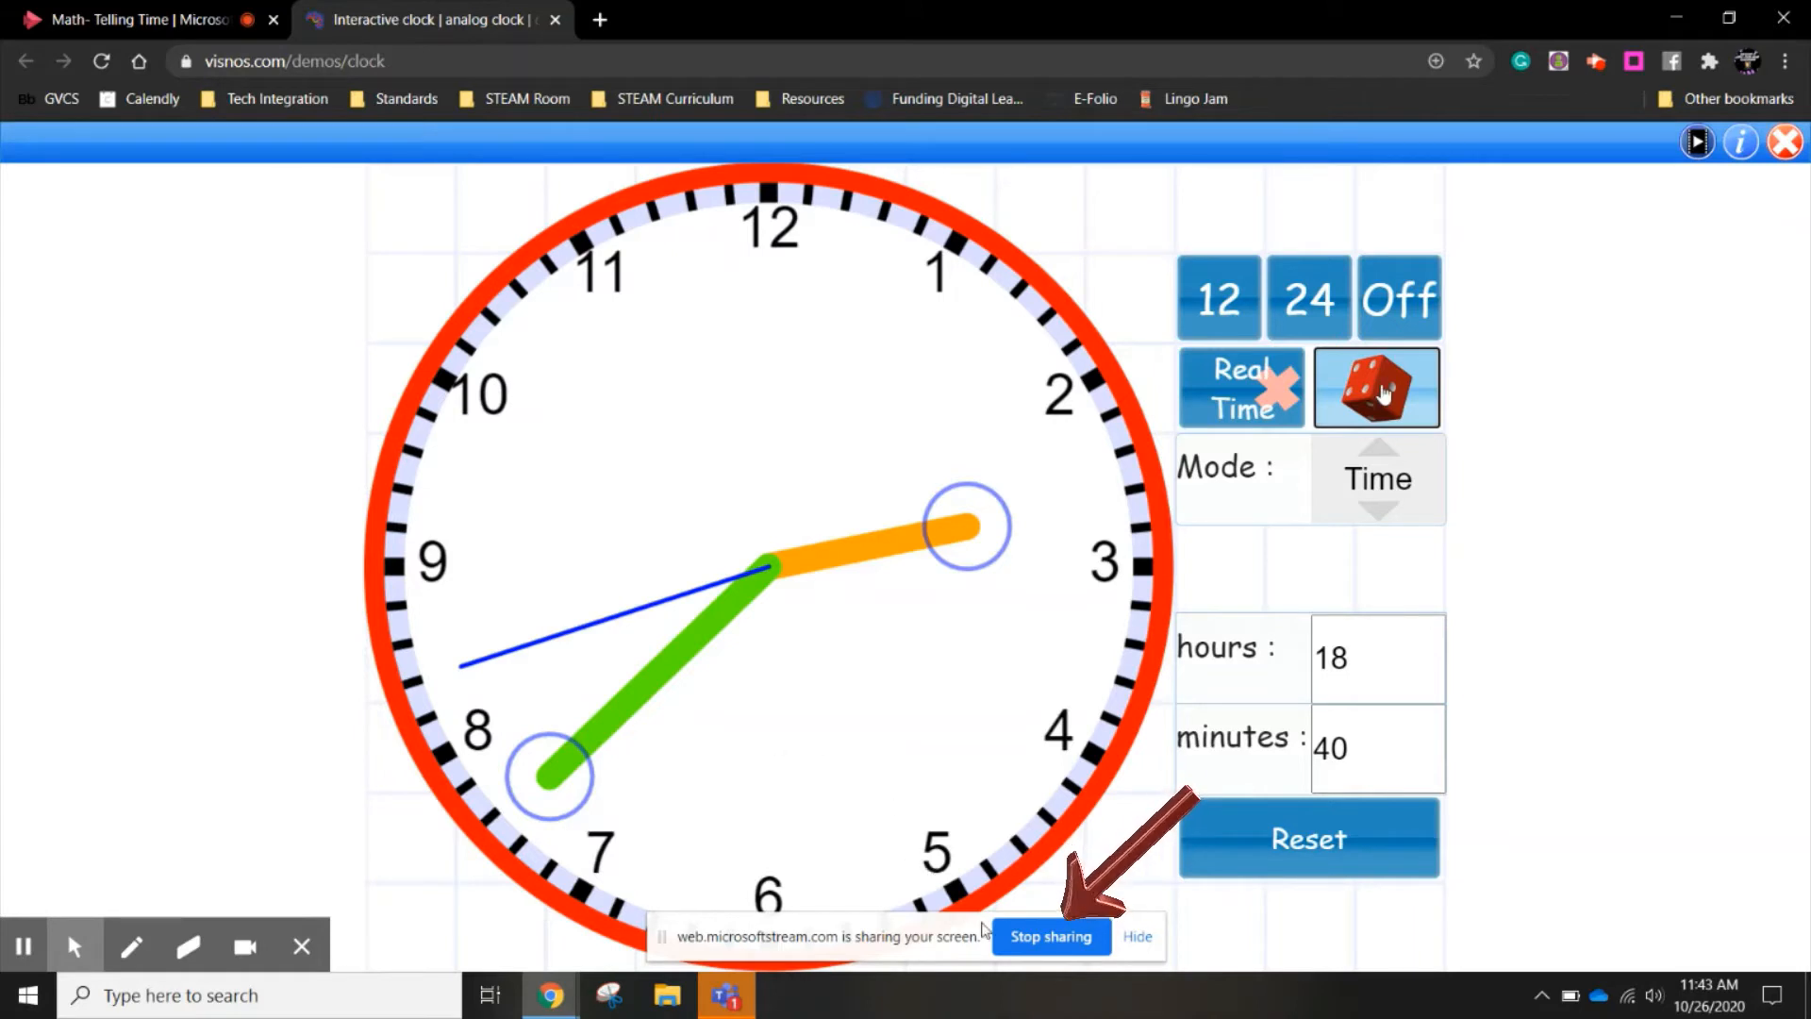
- Stop sharing the screen and return to the Stream page to review the recording
left_click(1043, 946)
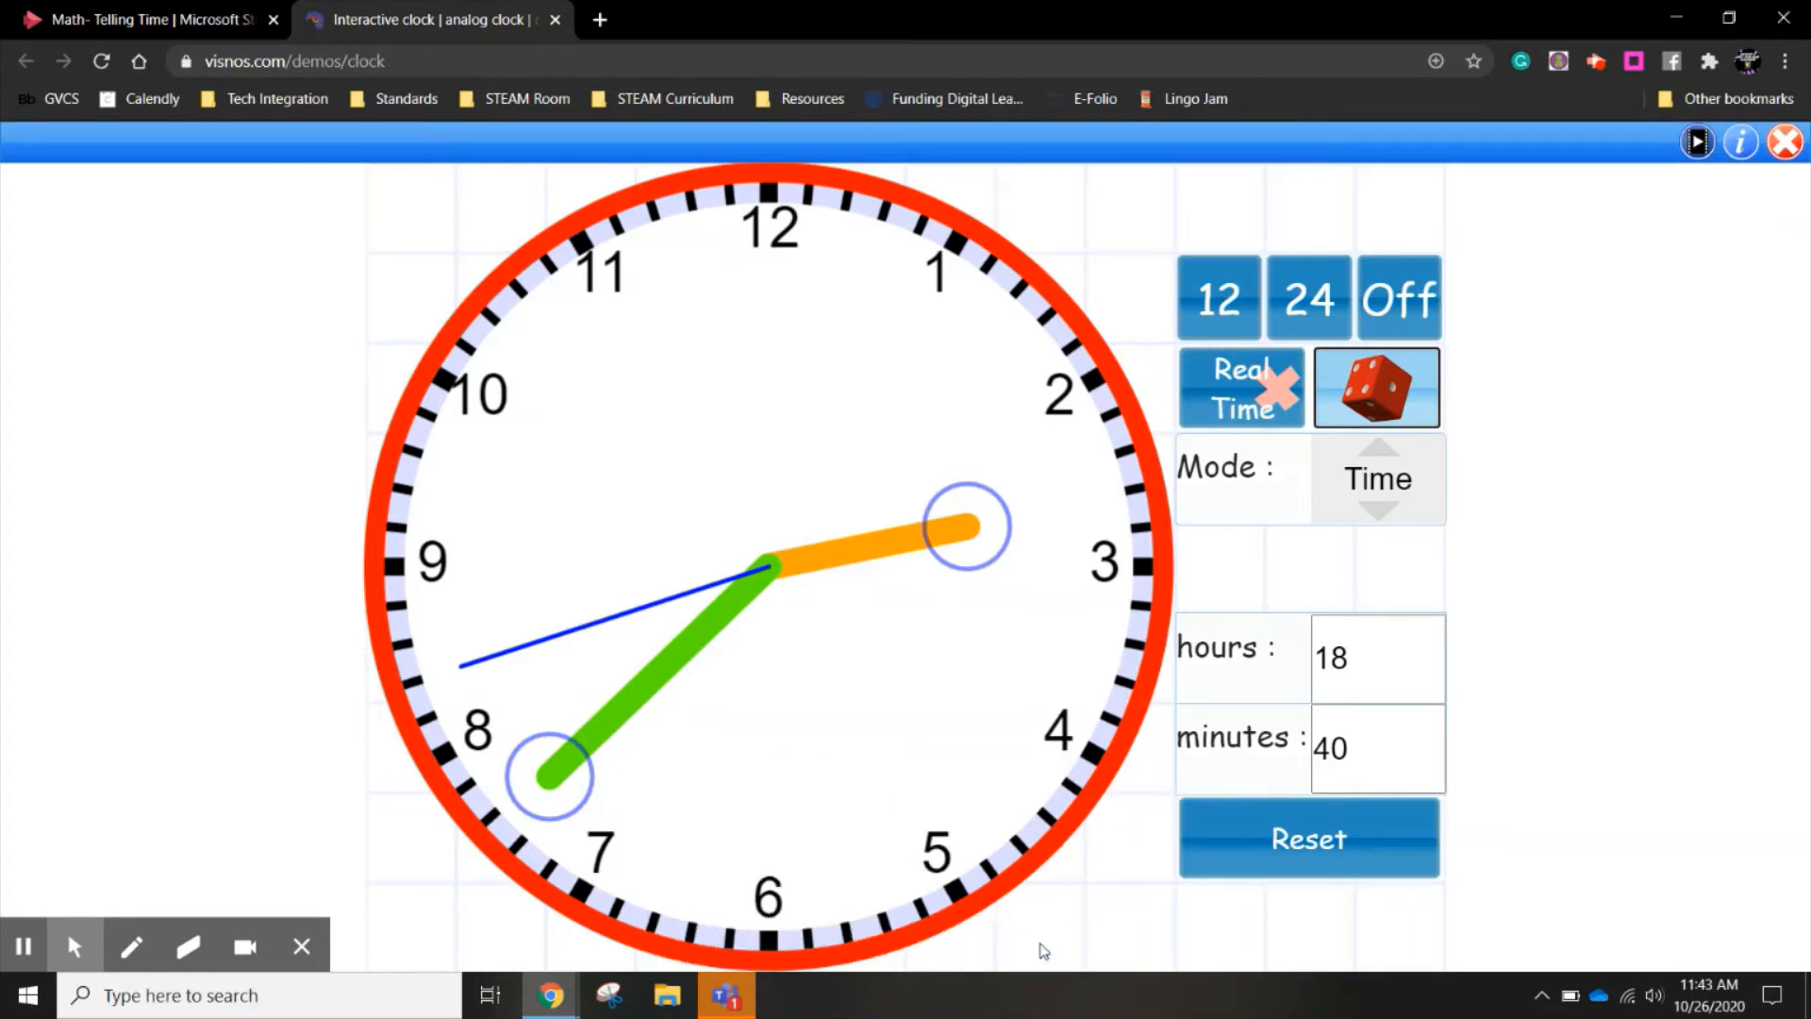
left_click(182, 20)
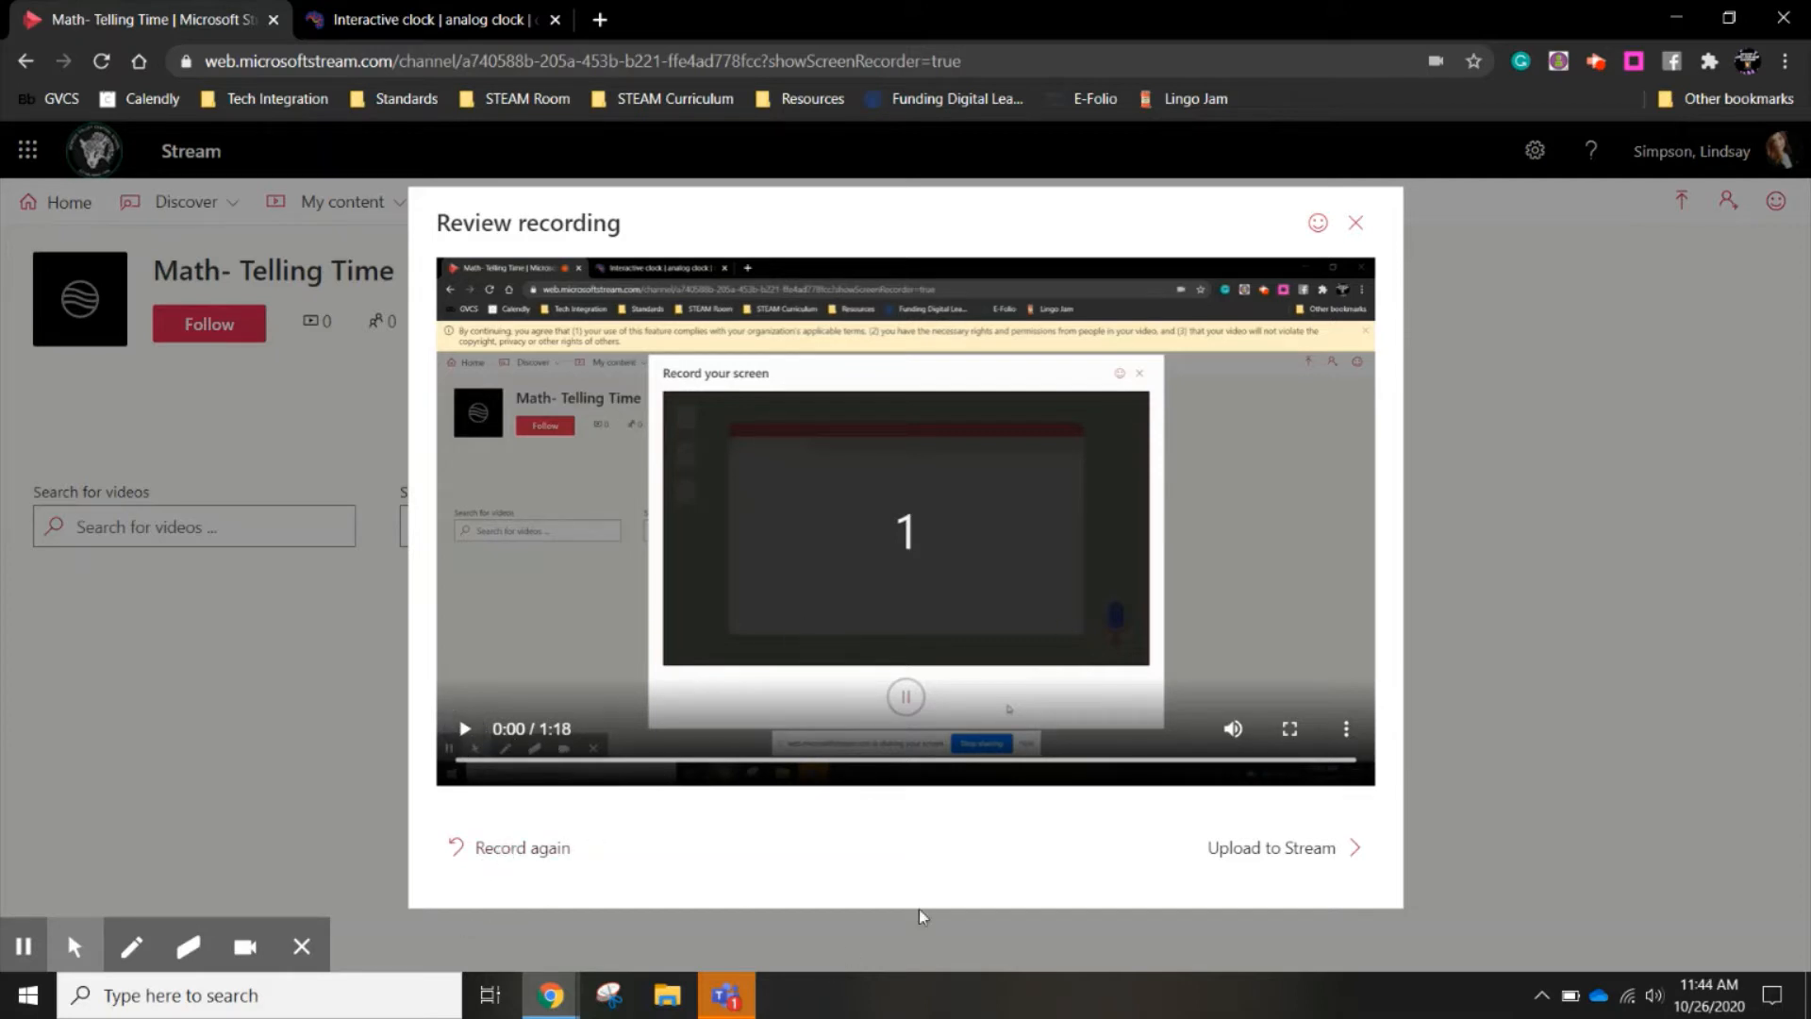
- Upload the recording to Stream with the name "Telling Time" and publish it
left_click(1254, 848)
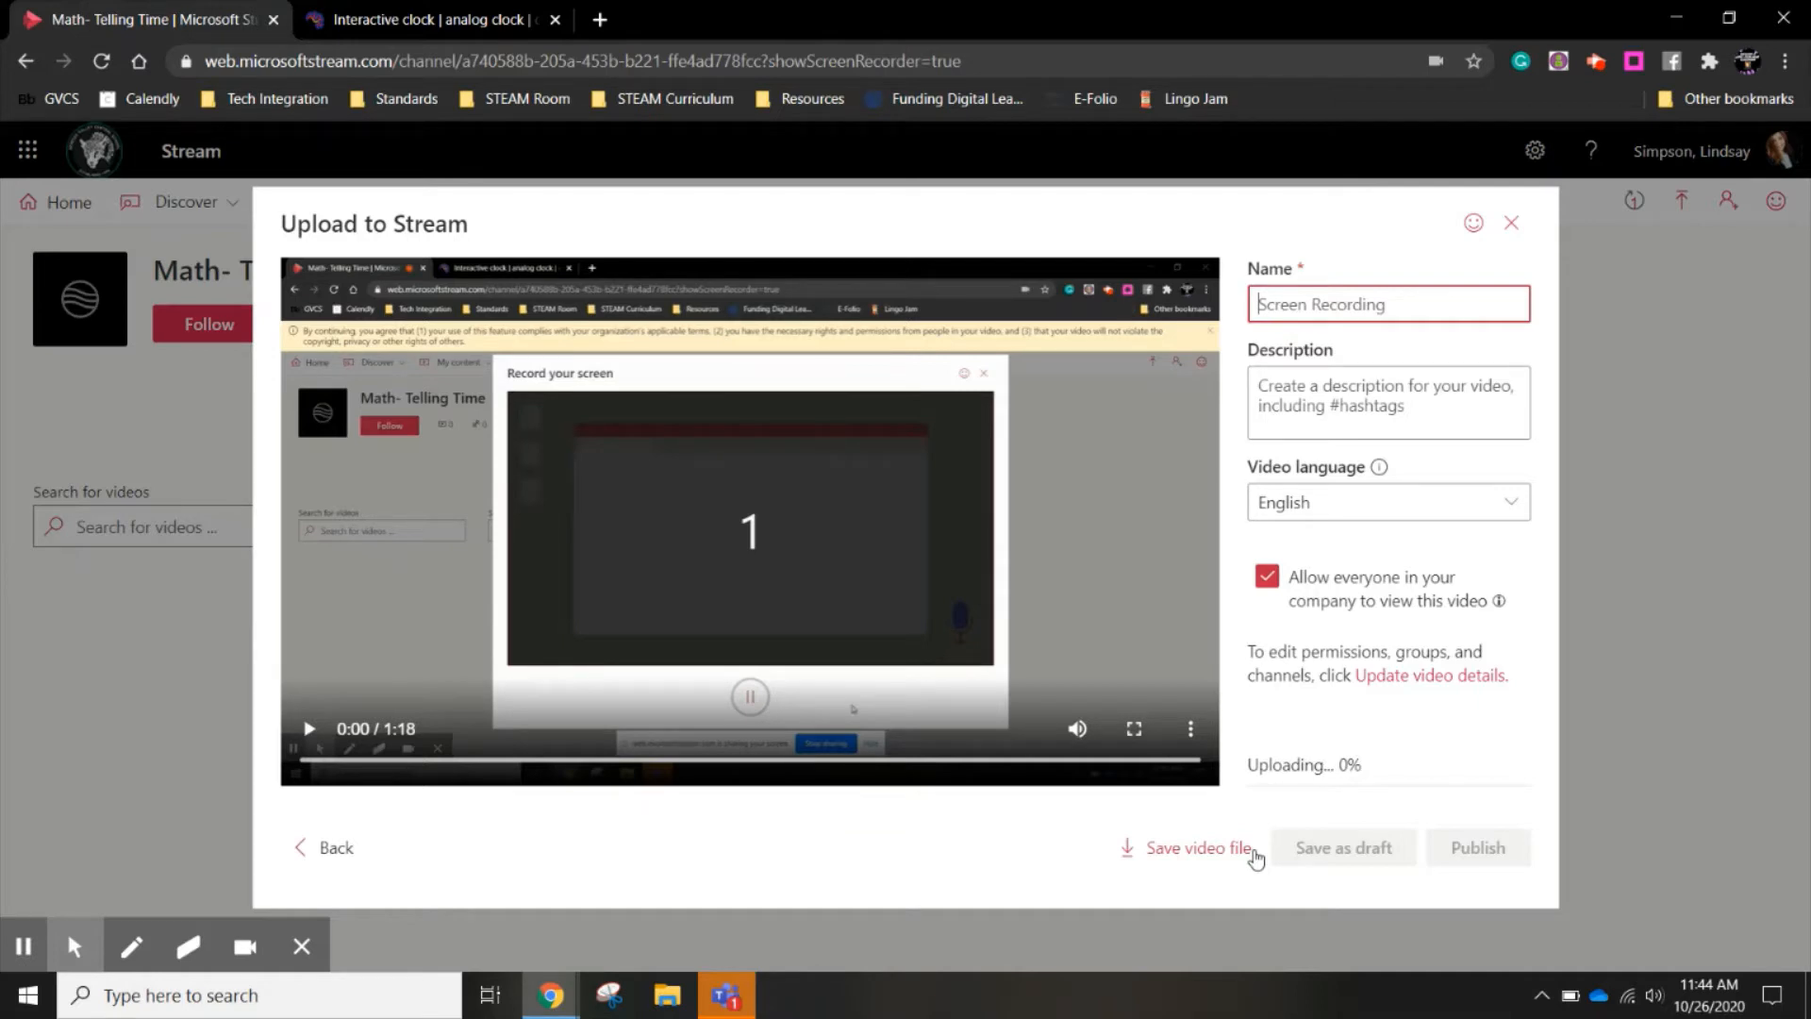
type("Telling Time")
left_click(1344, 431)
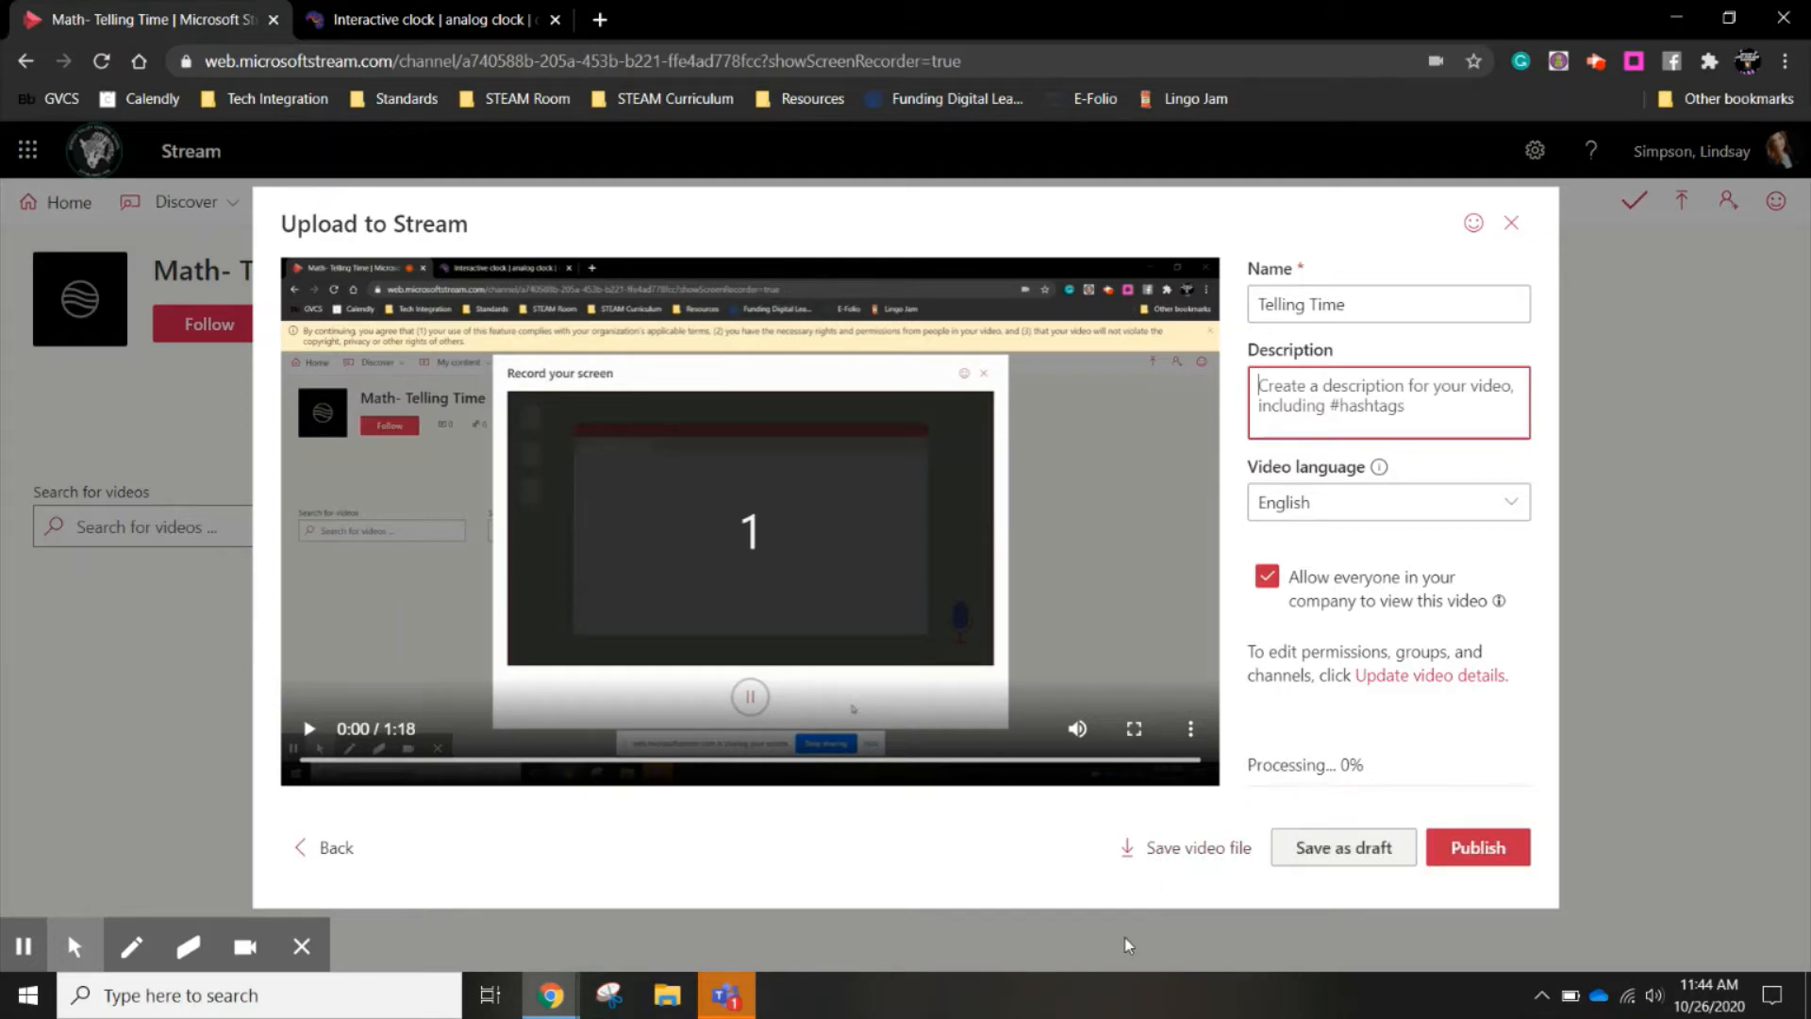
left_click(1479, 848)
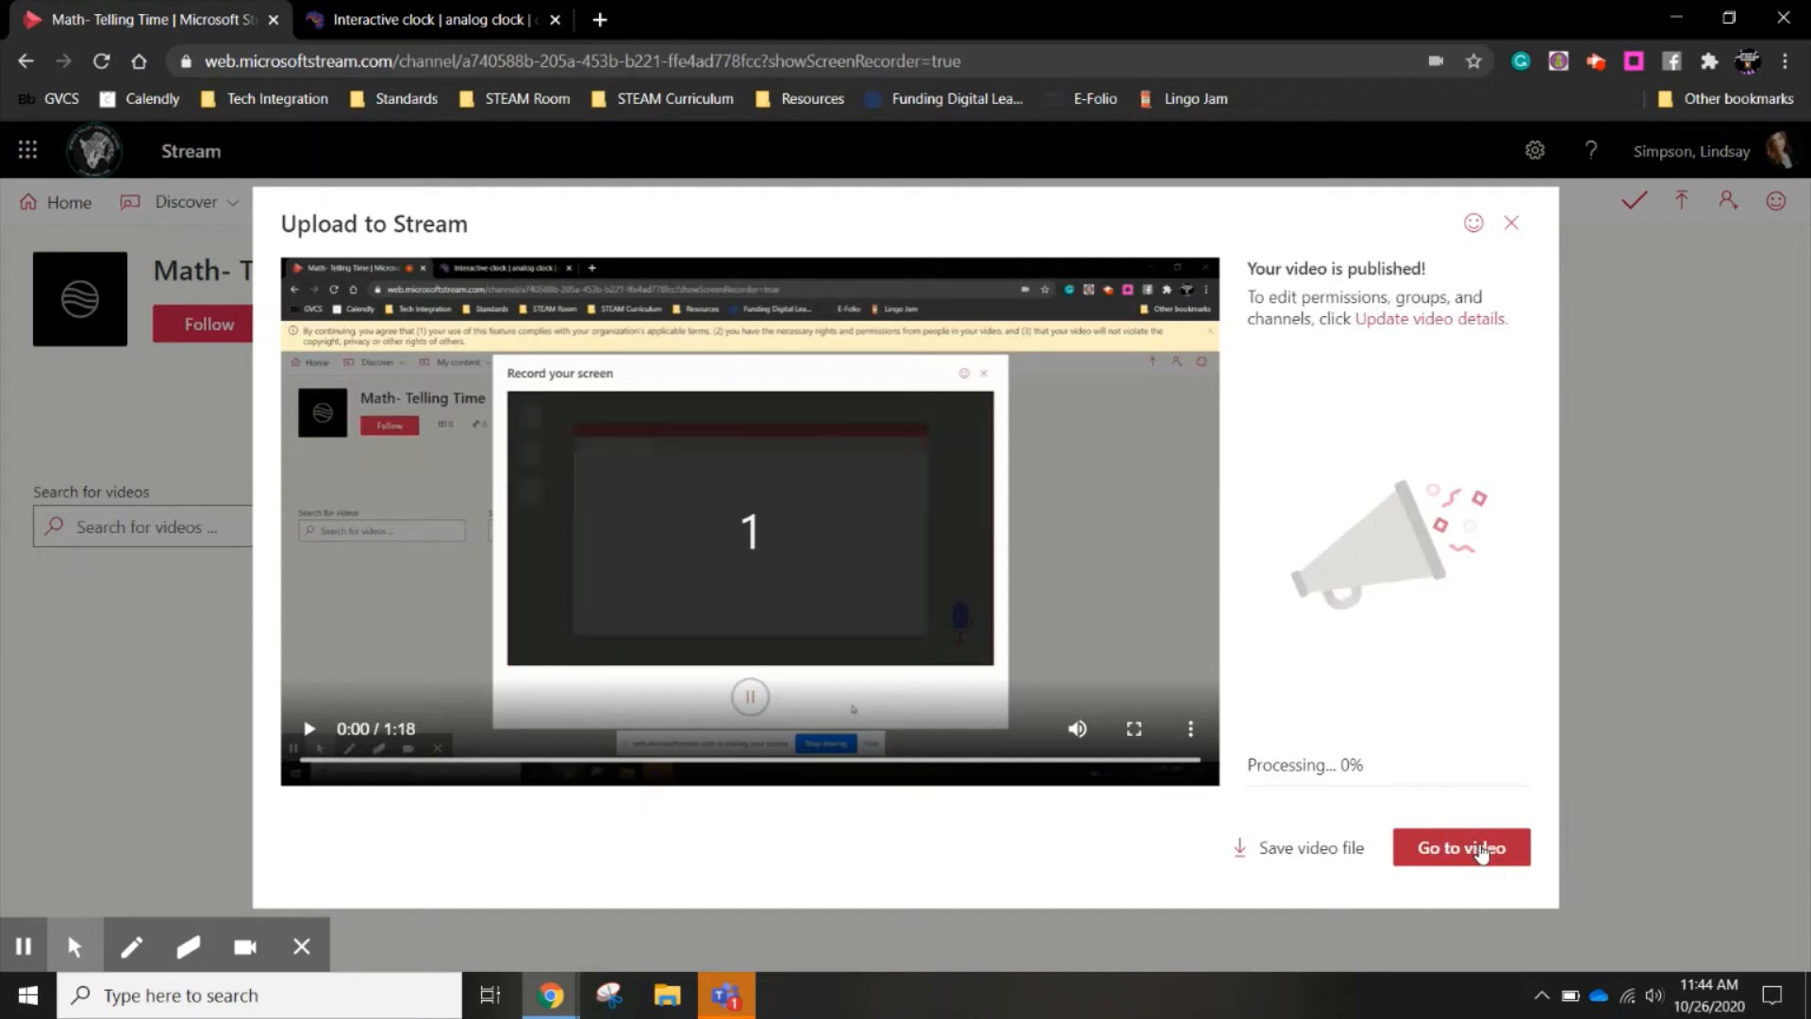
- Go to the published video's page and view its details section
left_click(1482, 848)
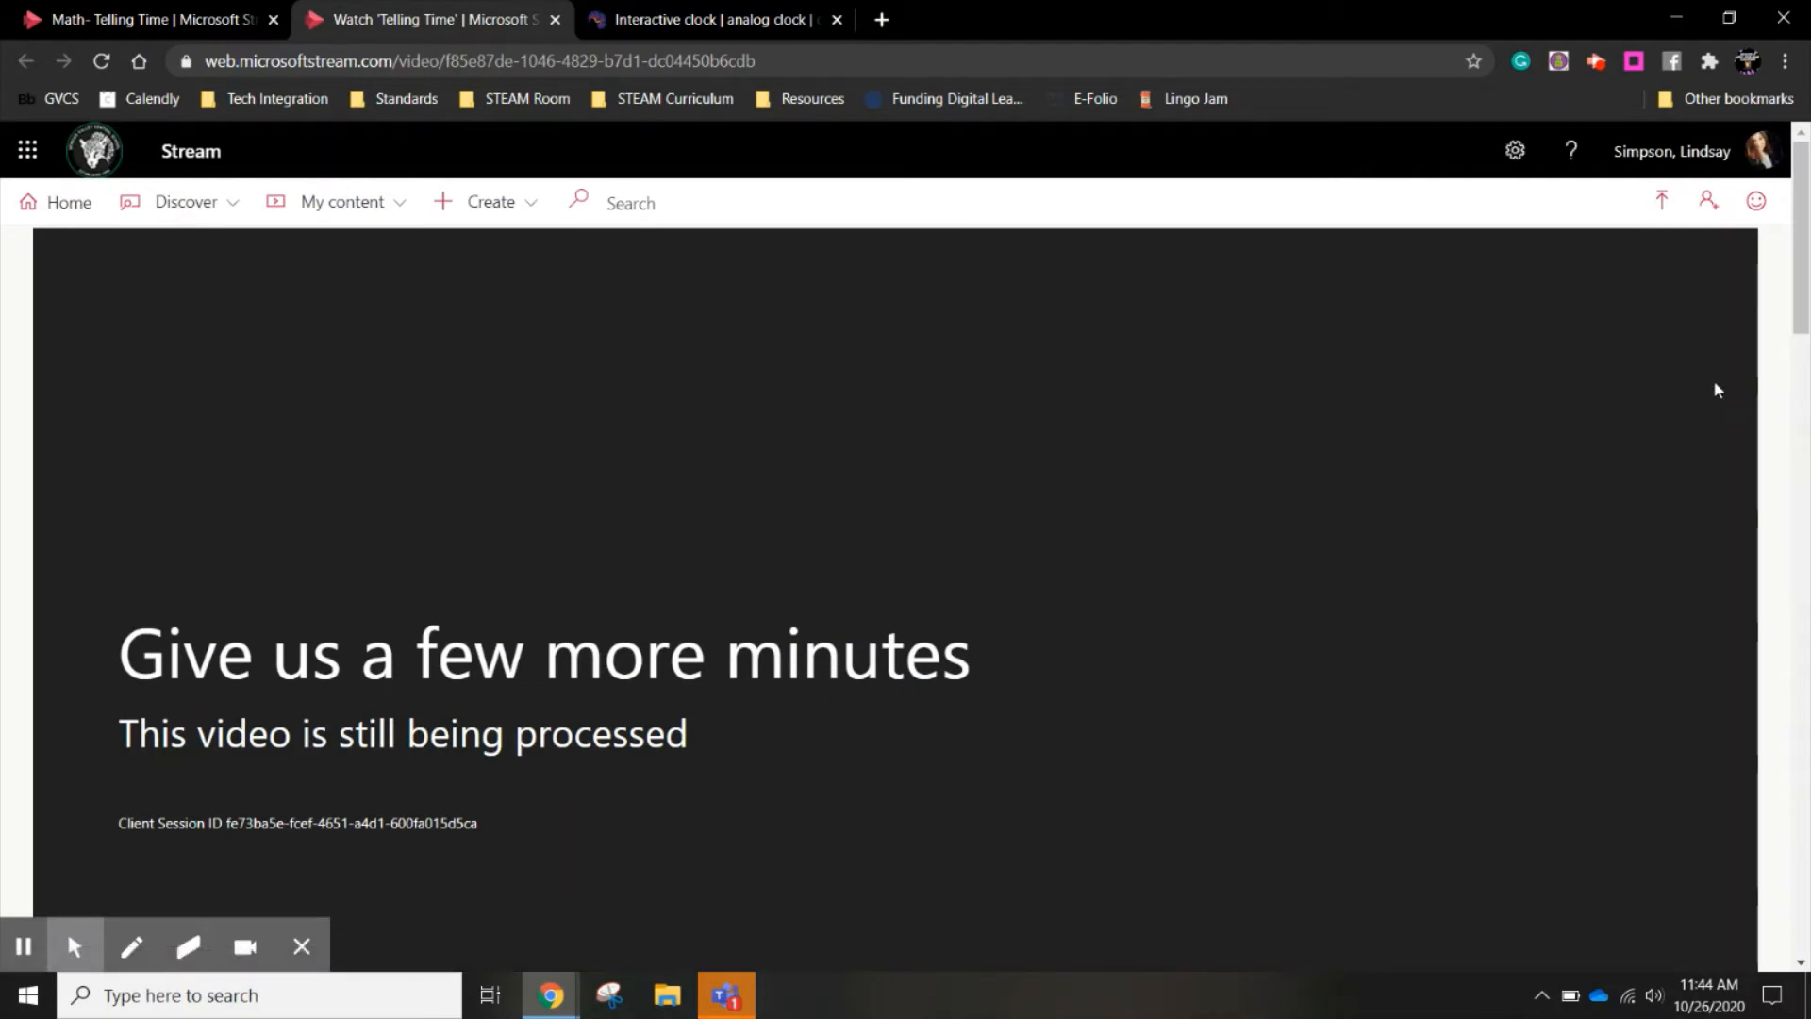
left_click_drag(1807, 273, 1794, 431)
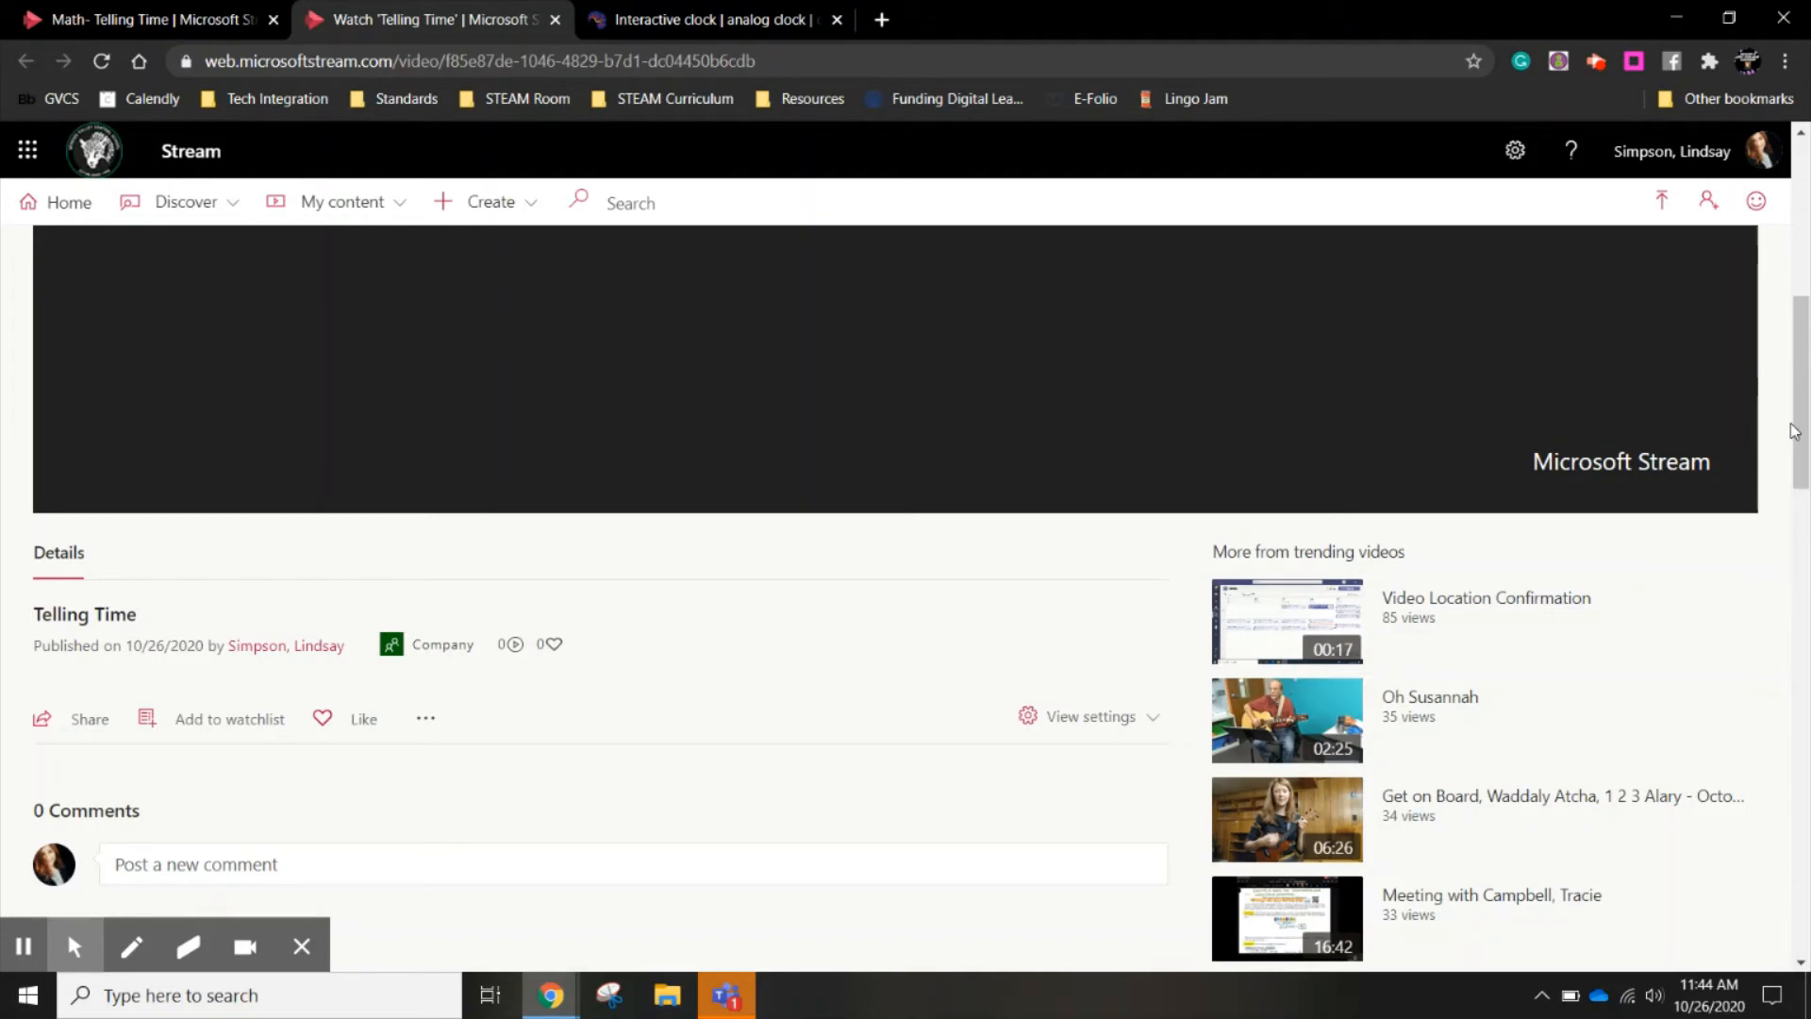
- Try a 00:30 start time on the video's direct share link, clear the start option and close the sharing options
left_click(82, 722)
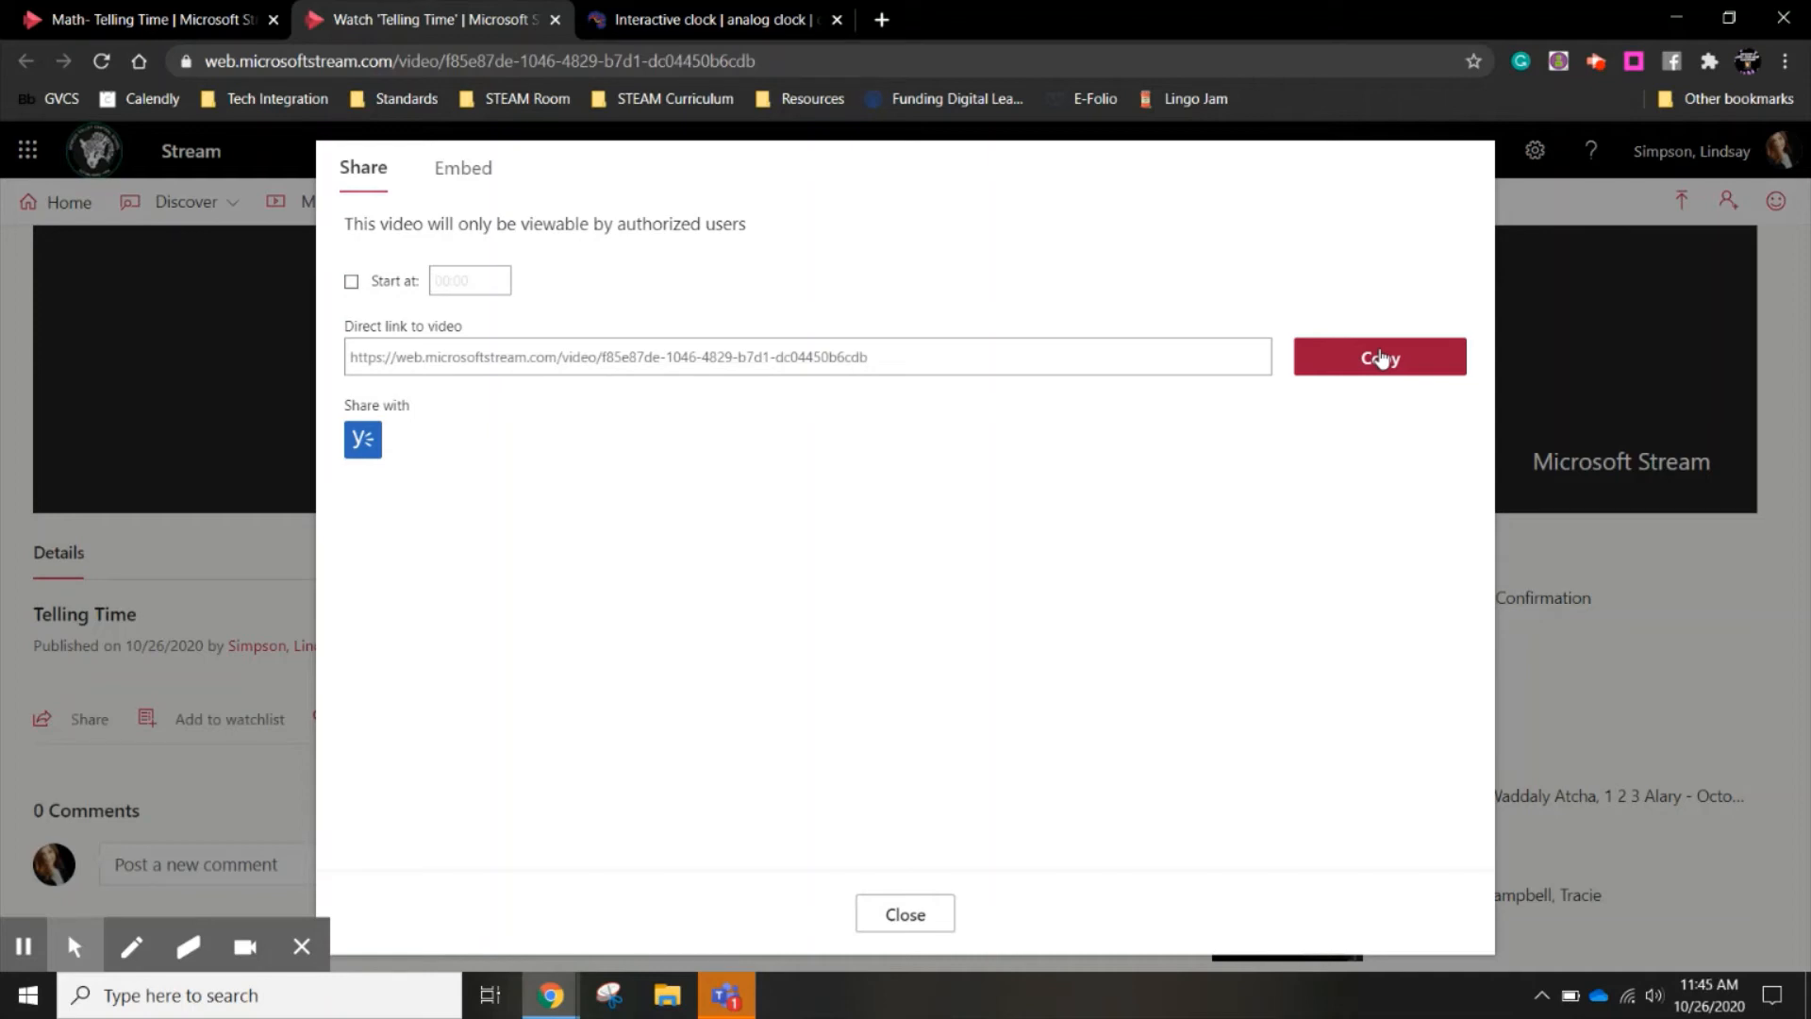
left_click(352, 281)
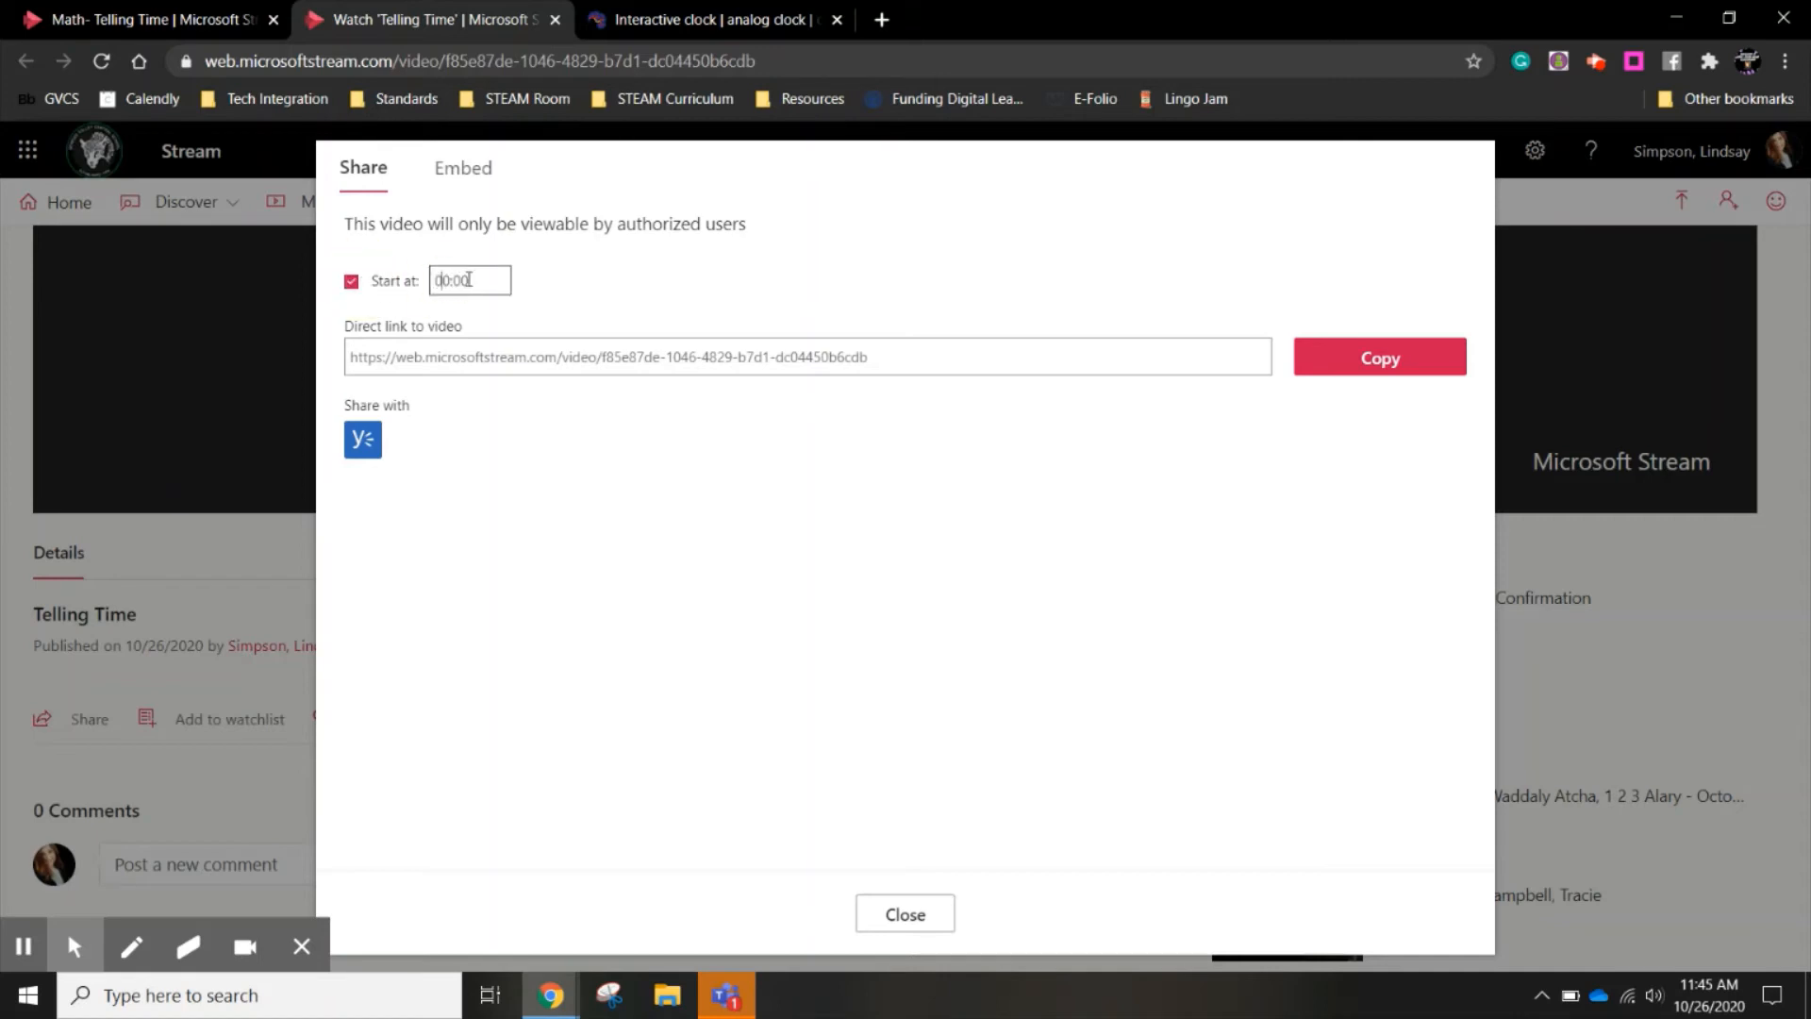
key("BackSpace")
key("BackSpace")
key("BackSpace")
type(":30")
left_click(350, 281)
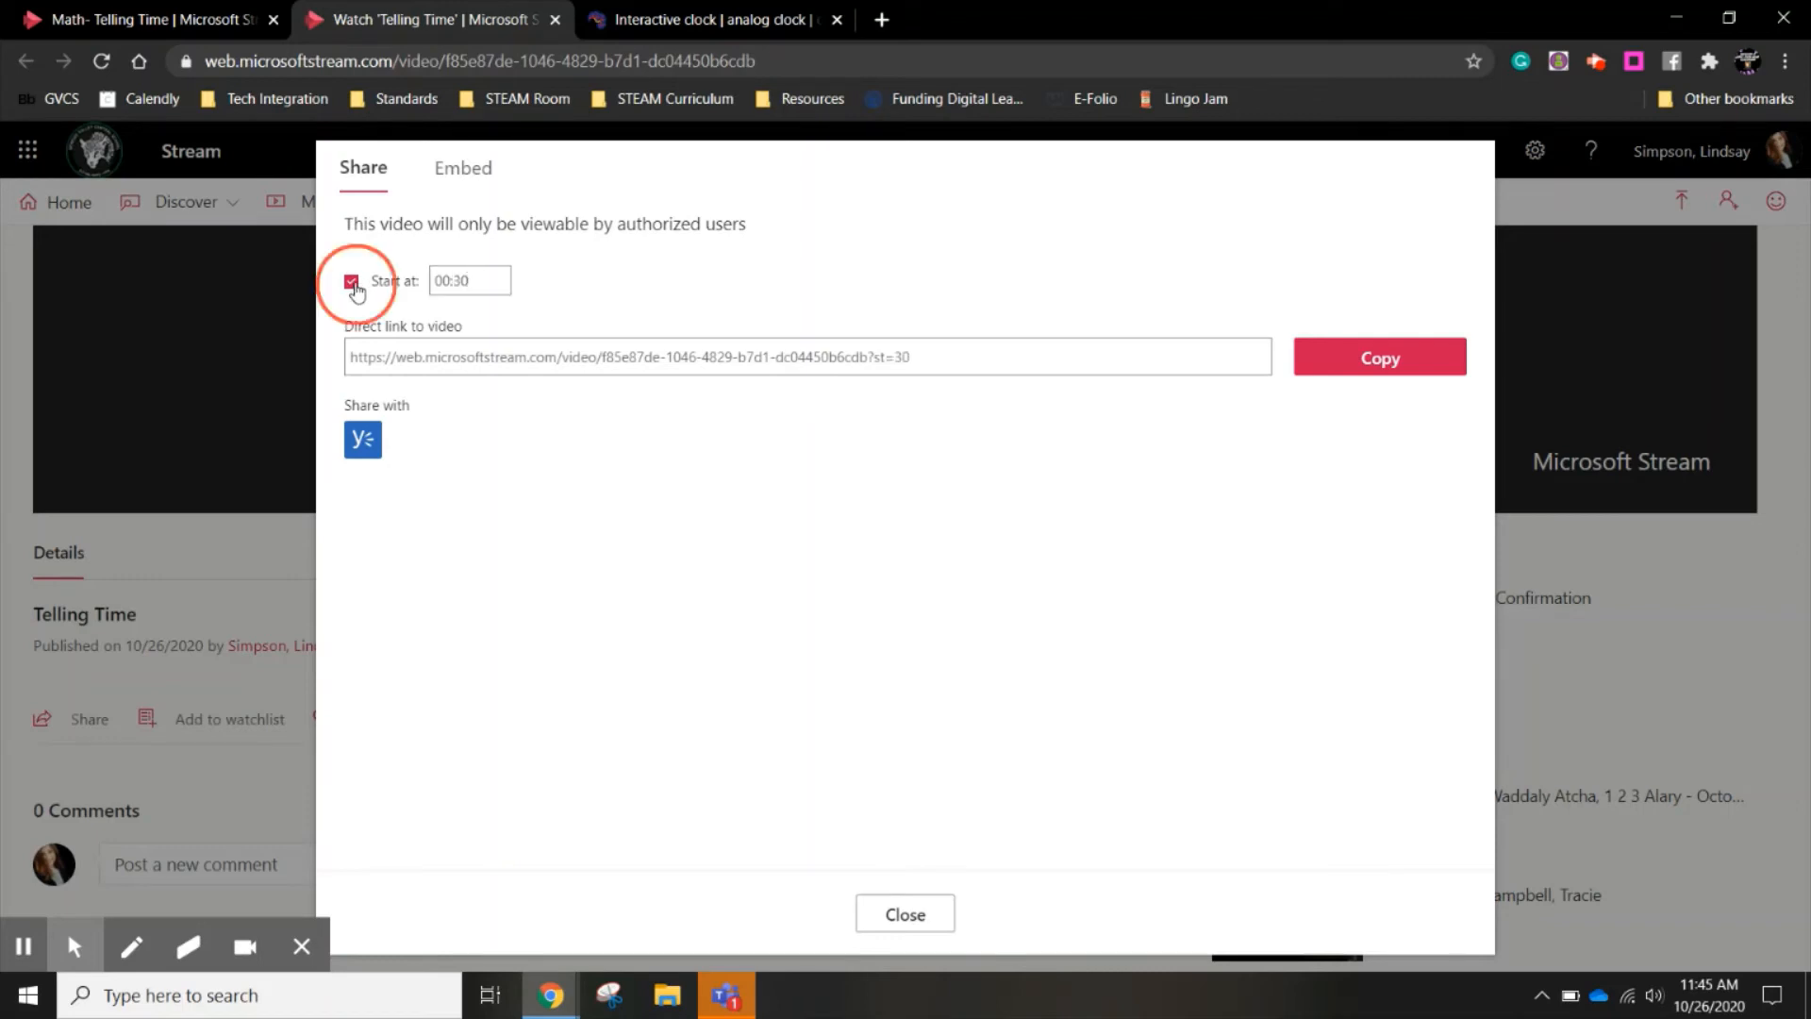
left_click(903, 914)
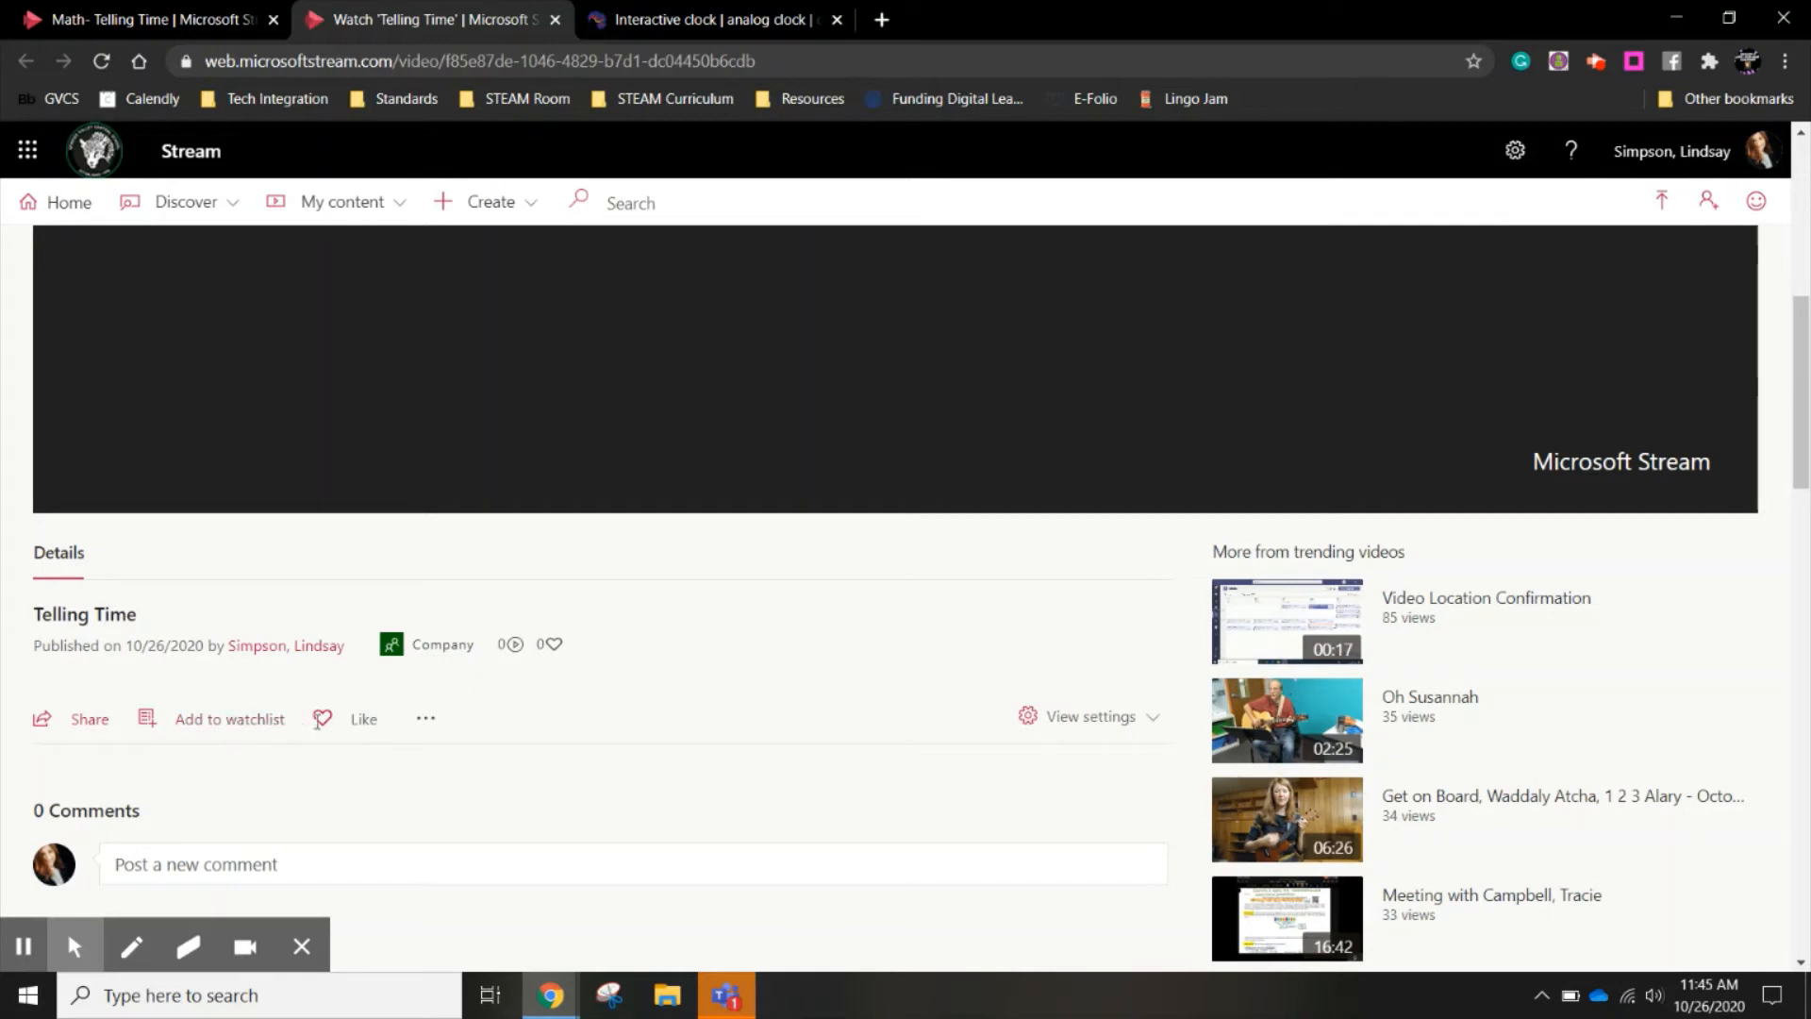
left_click(1092, 725)
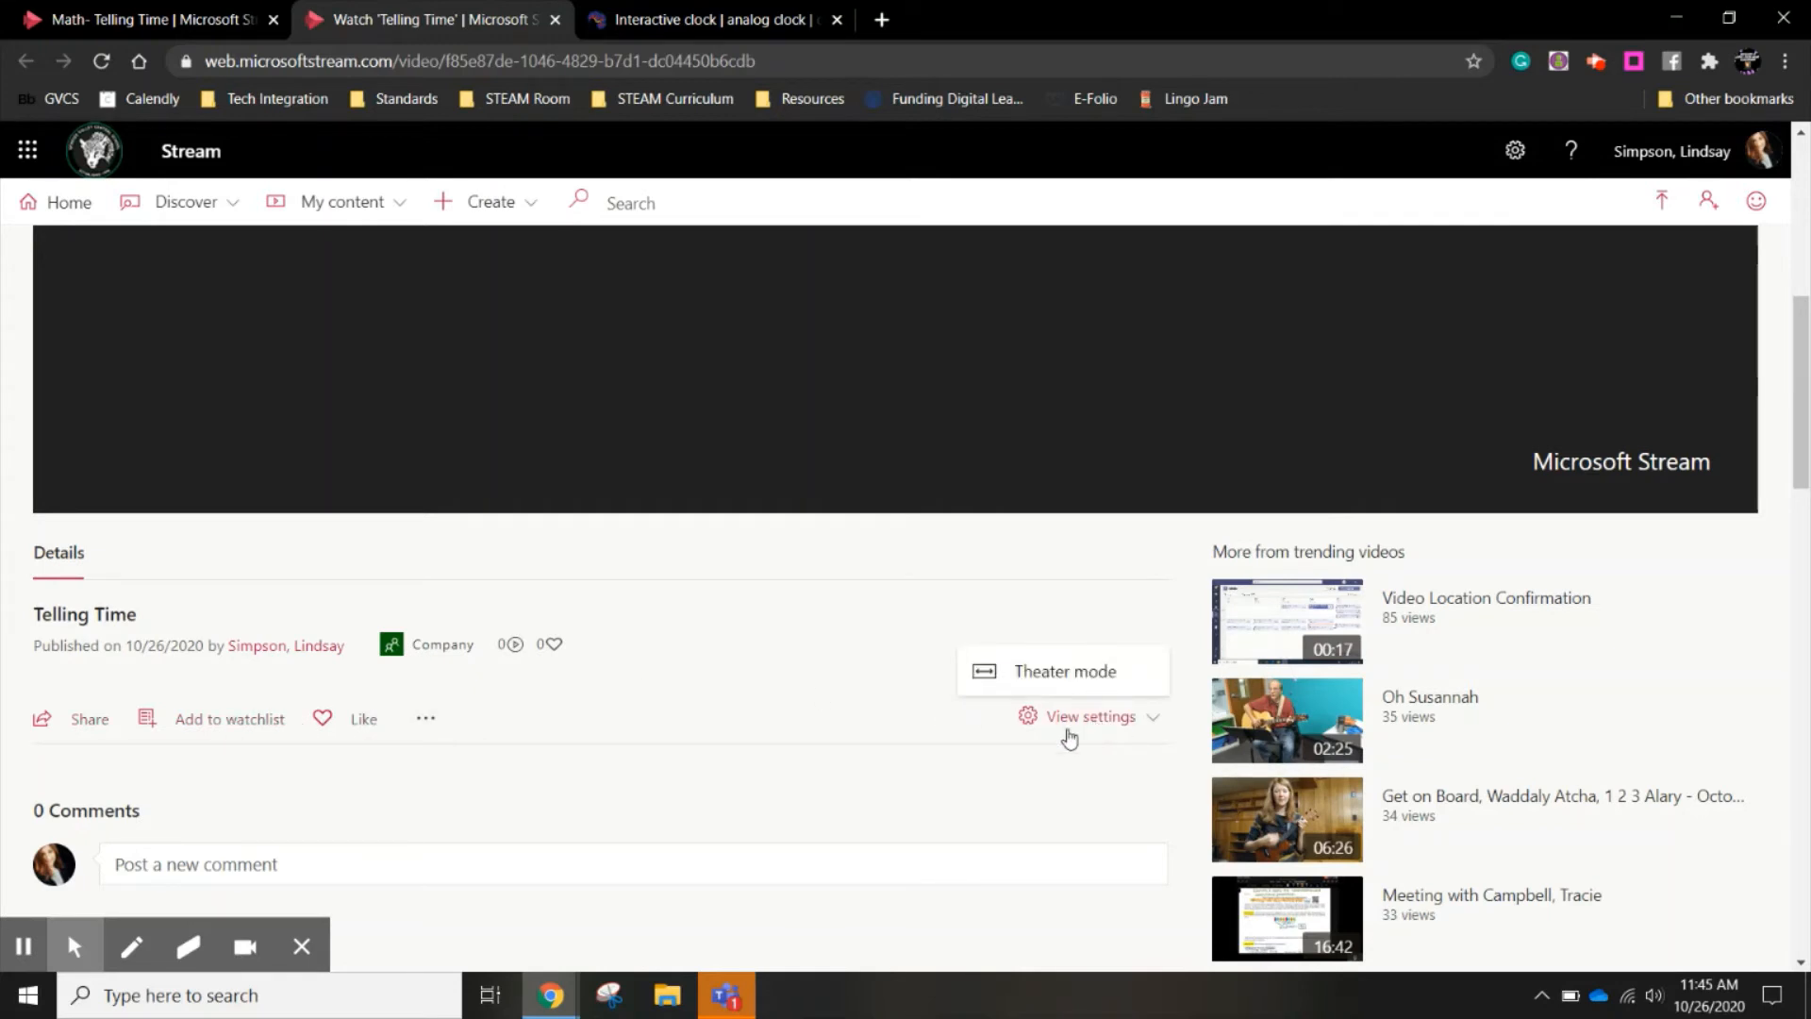
left_click(885, 786)
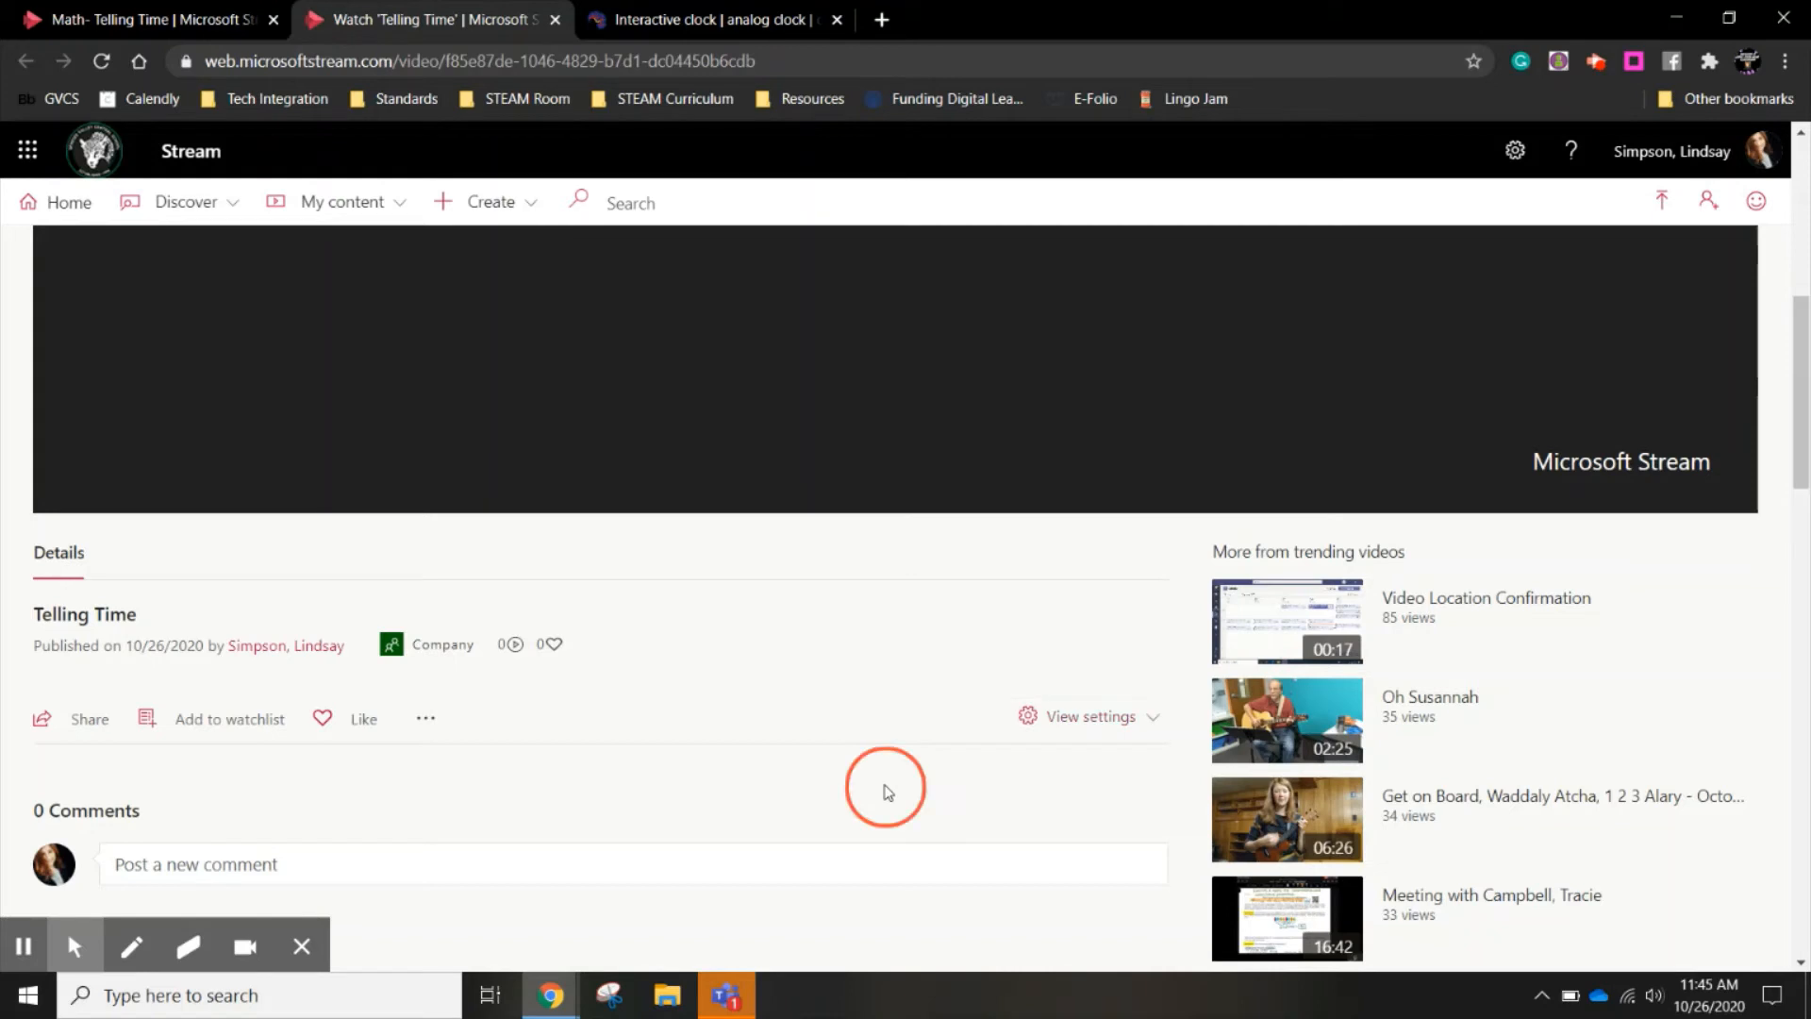
- Reload the Telling Time video's page and open its video details for editing
left_click(1782, 459)
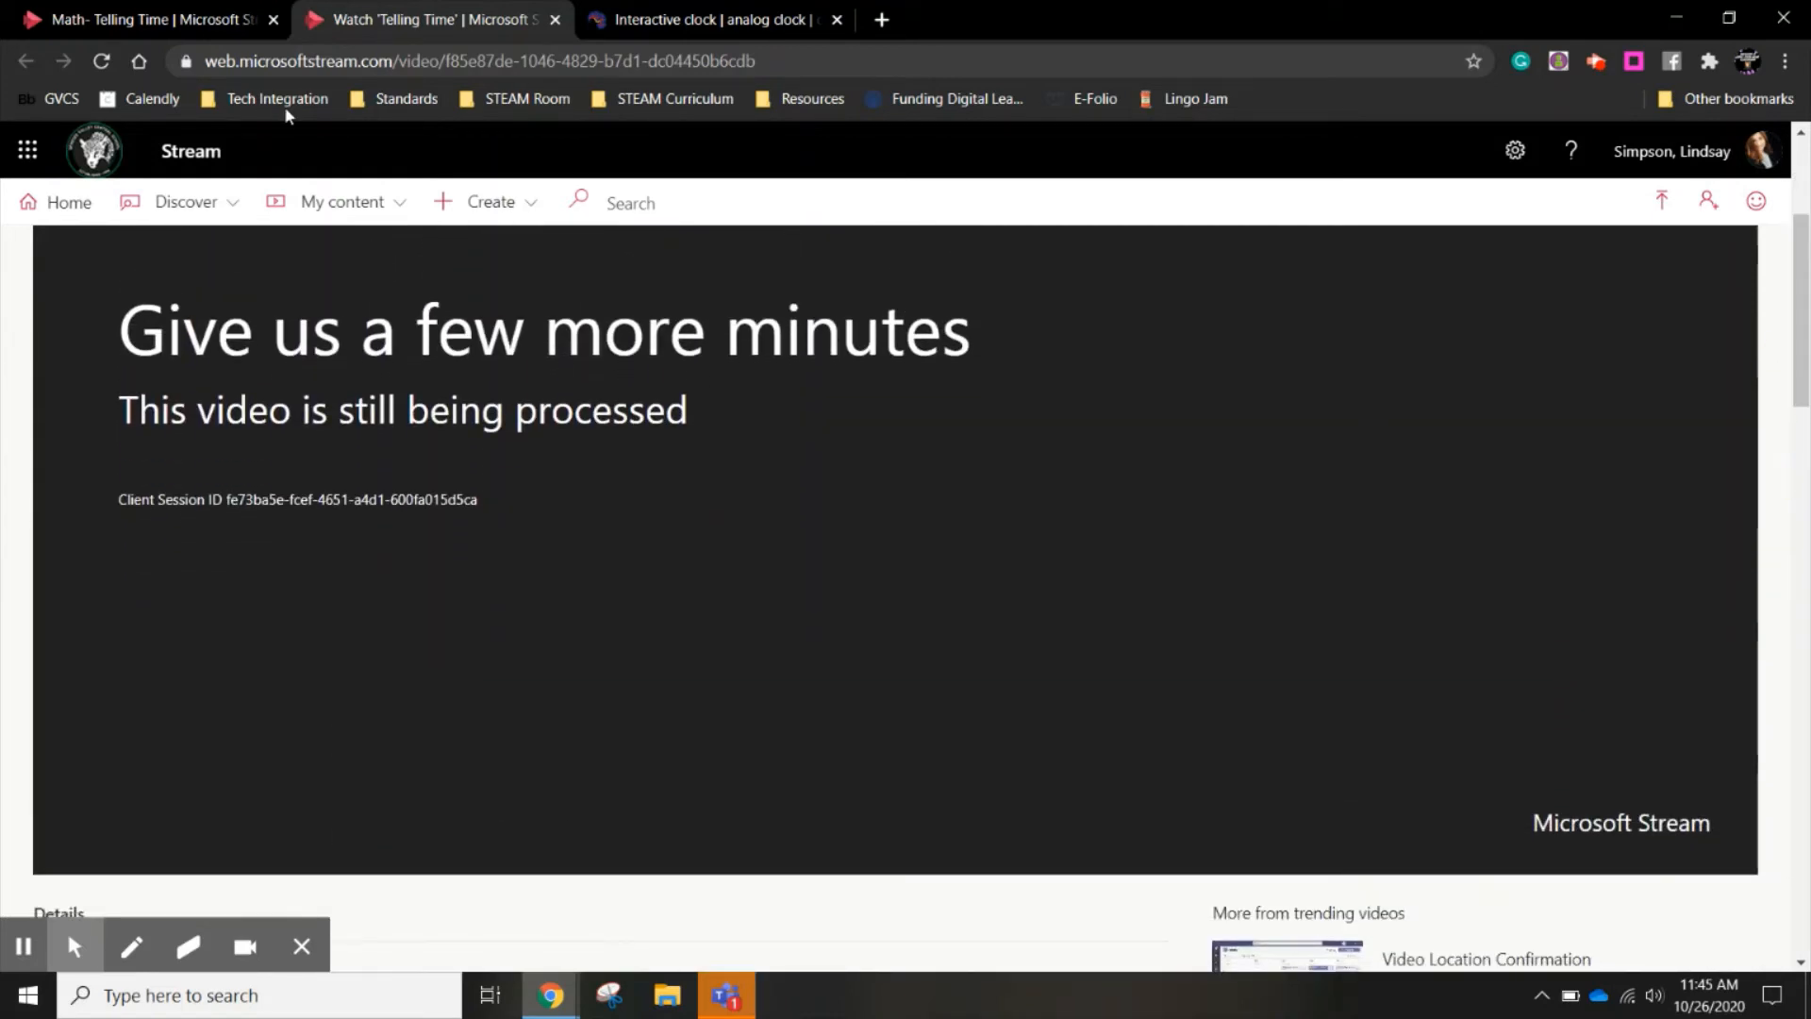
left_click(101, 60)
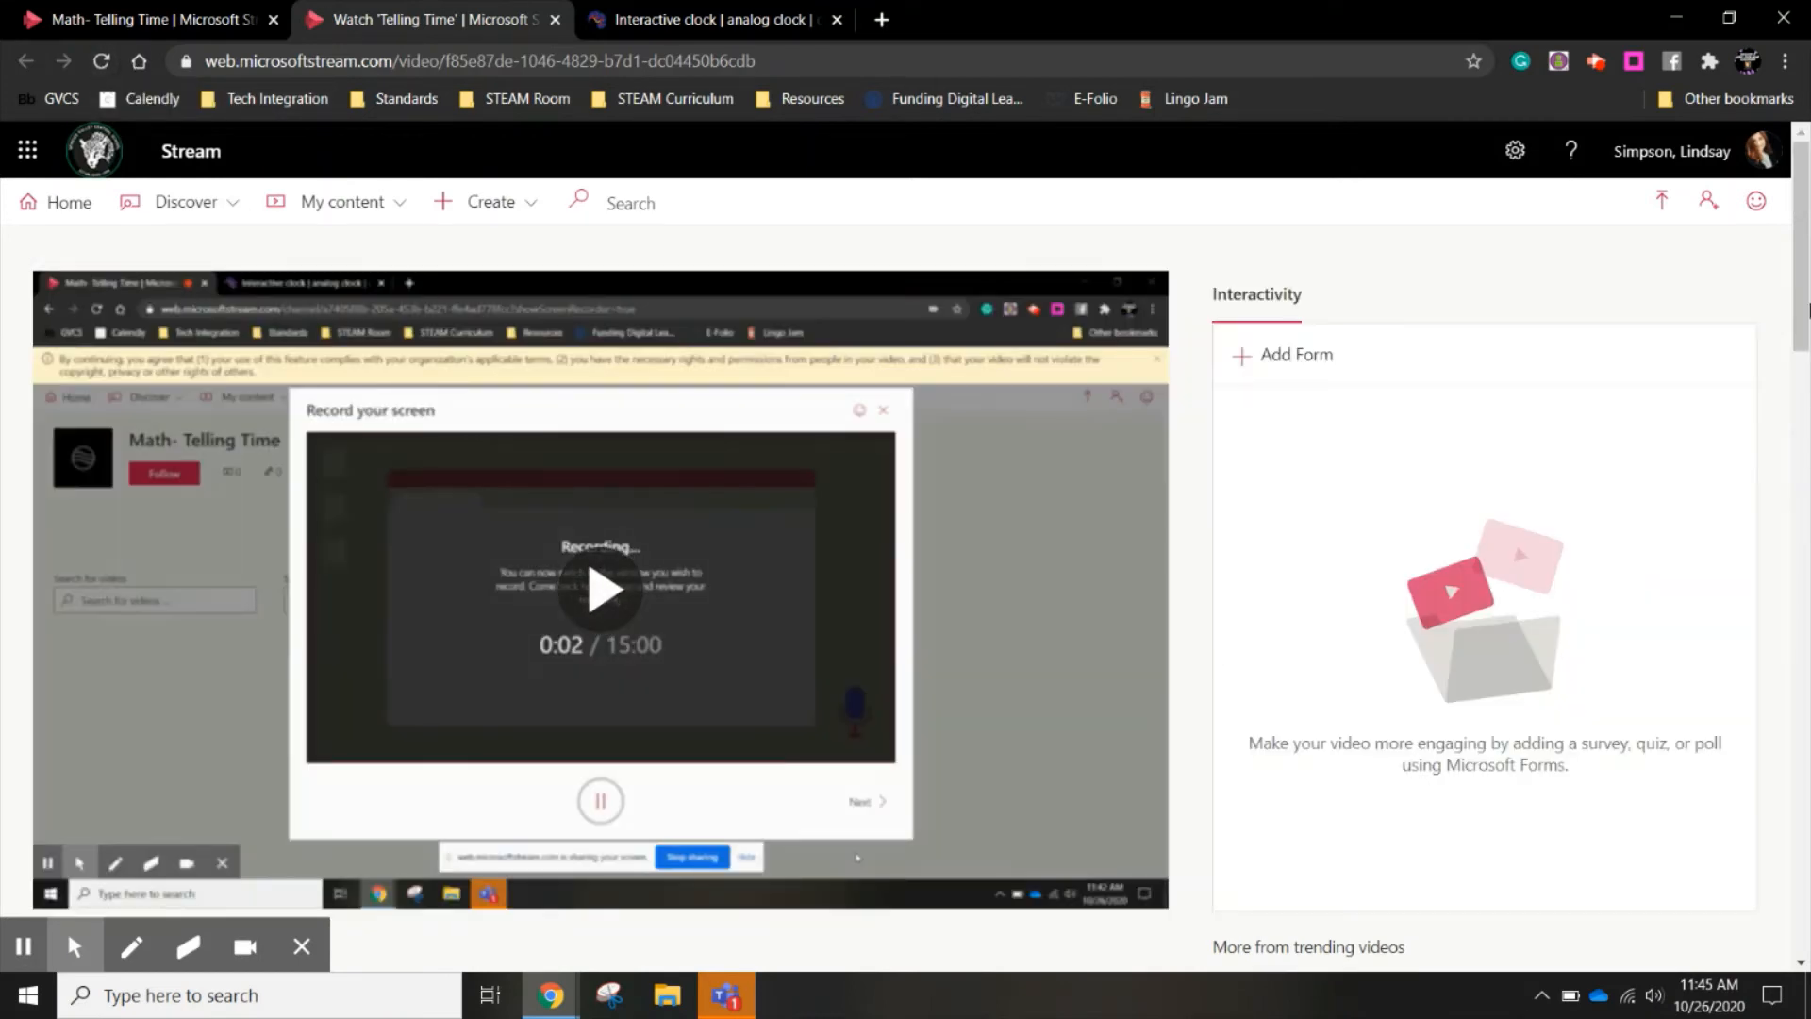
left_click_drag(1805, 226, 1797, 319)
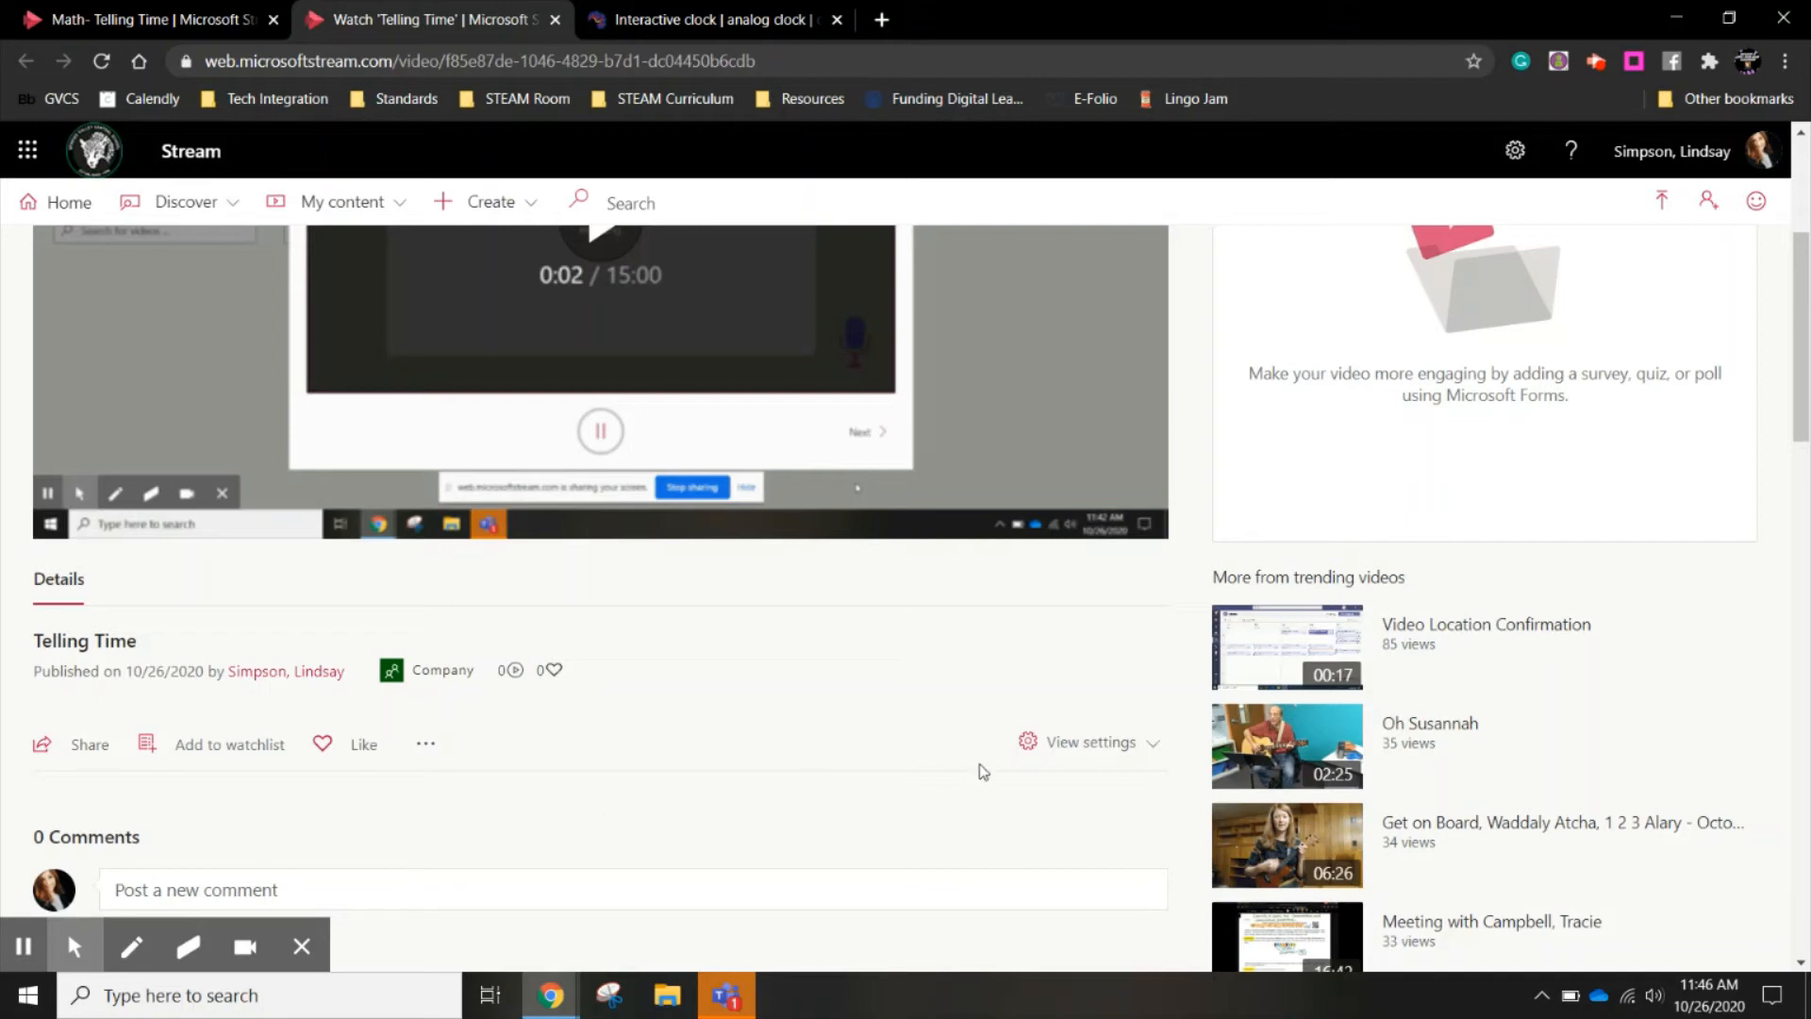
mouse_move(1803, 420)
left_mouse_down()
mouse_move(1807, 307)
mouse_move(1807, 406)
left_mouse_up()
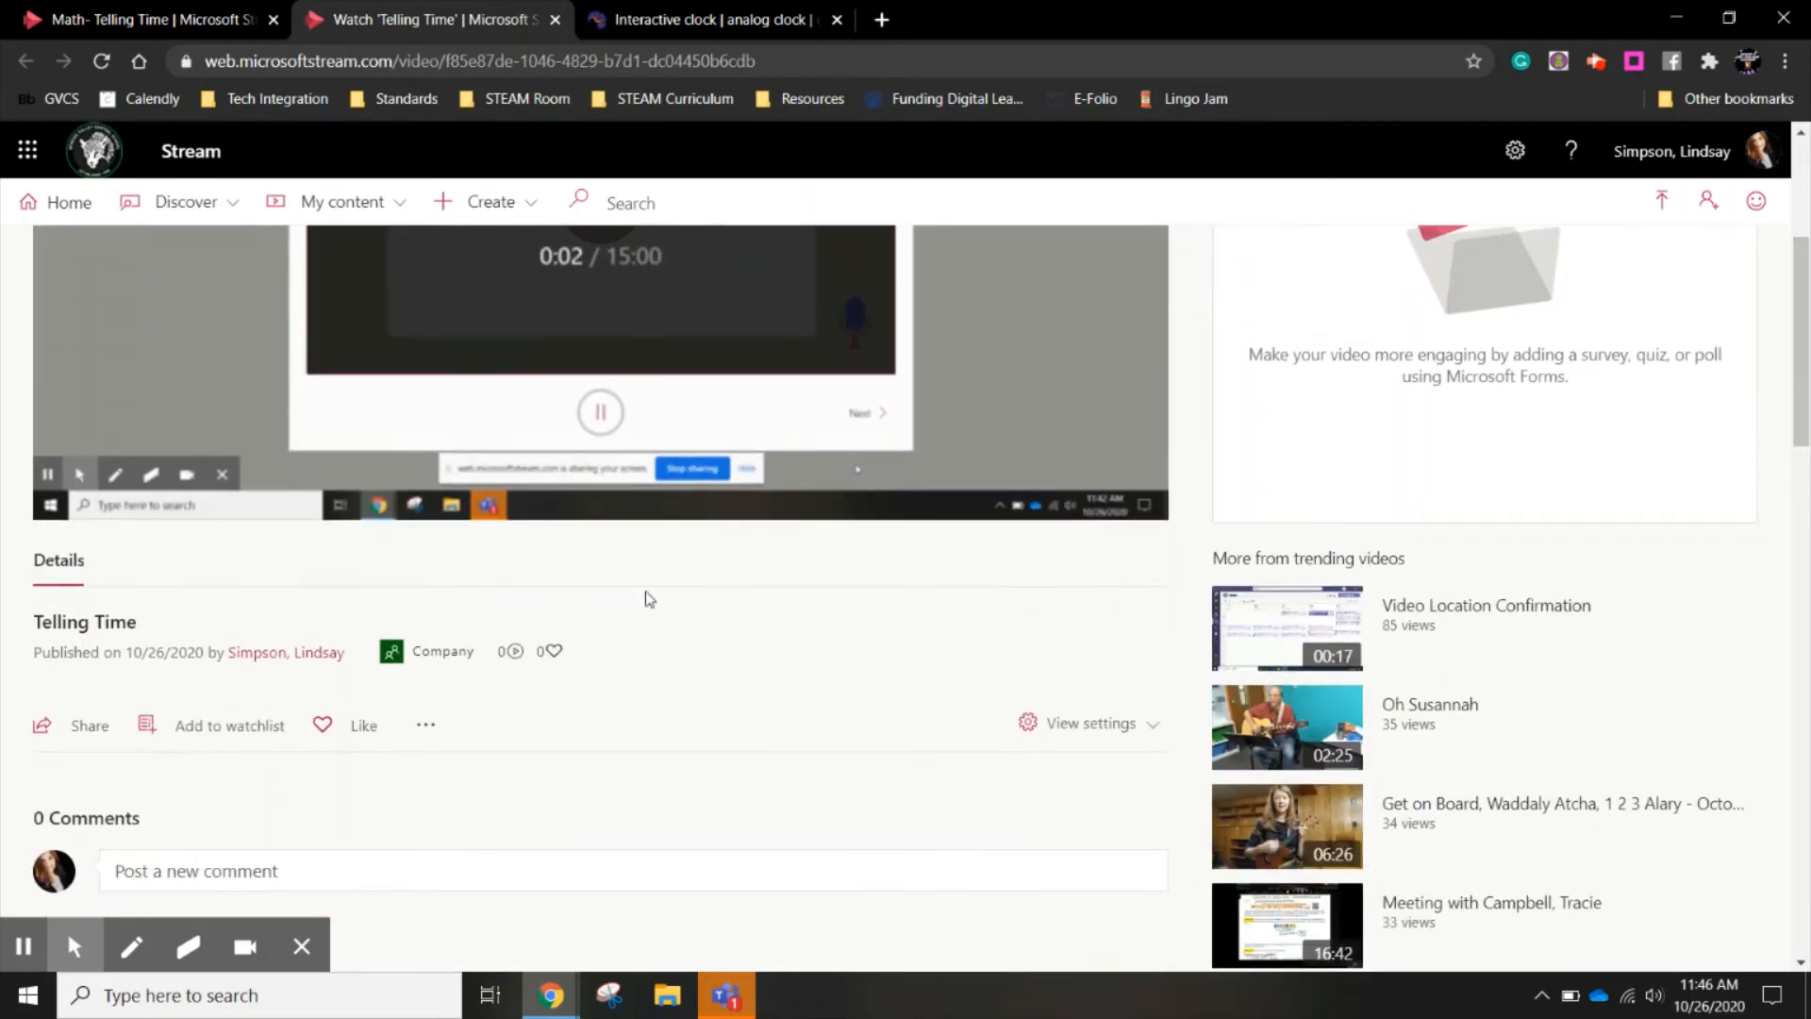
left_click(424, 726)
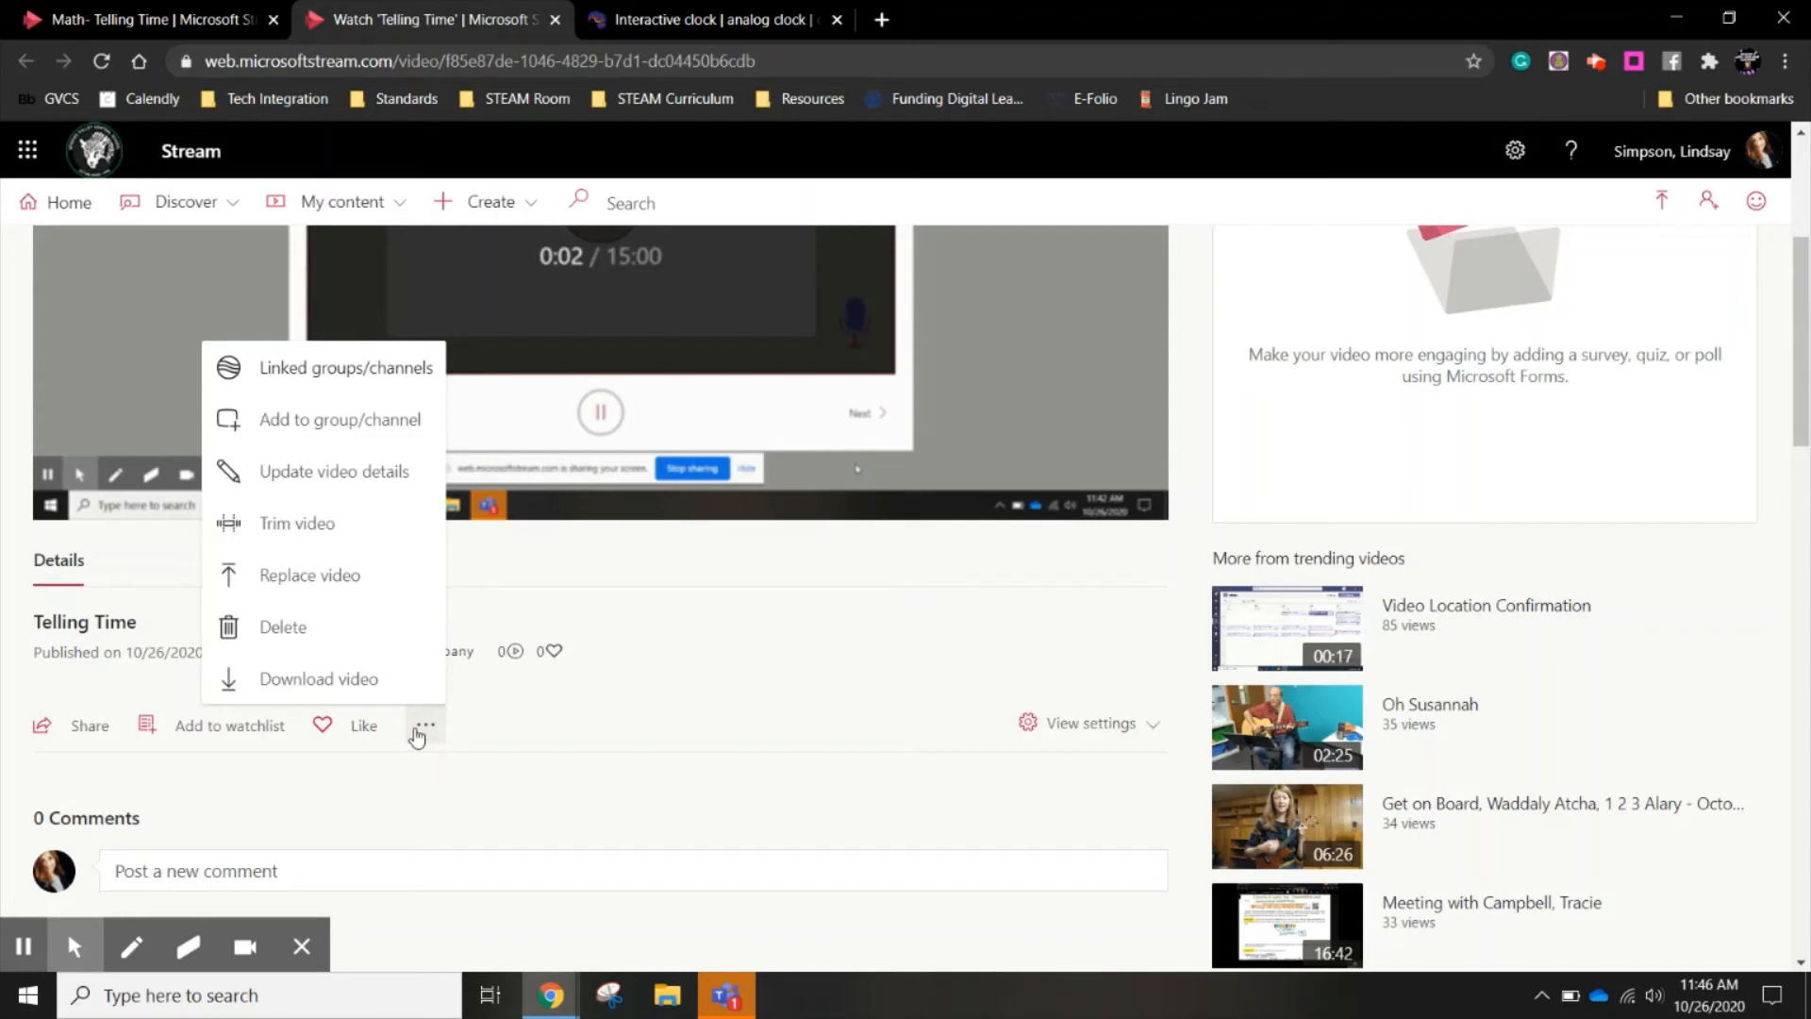
left_click(346, 477)
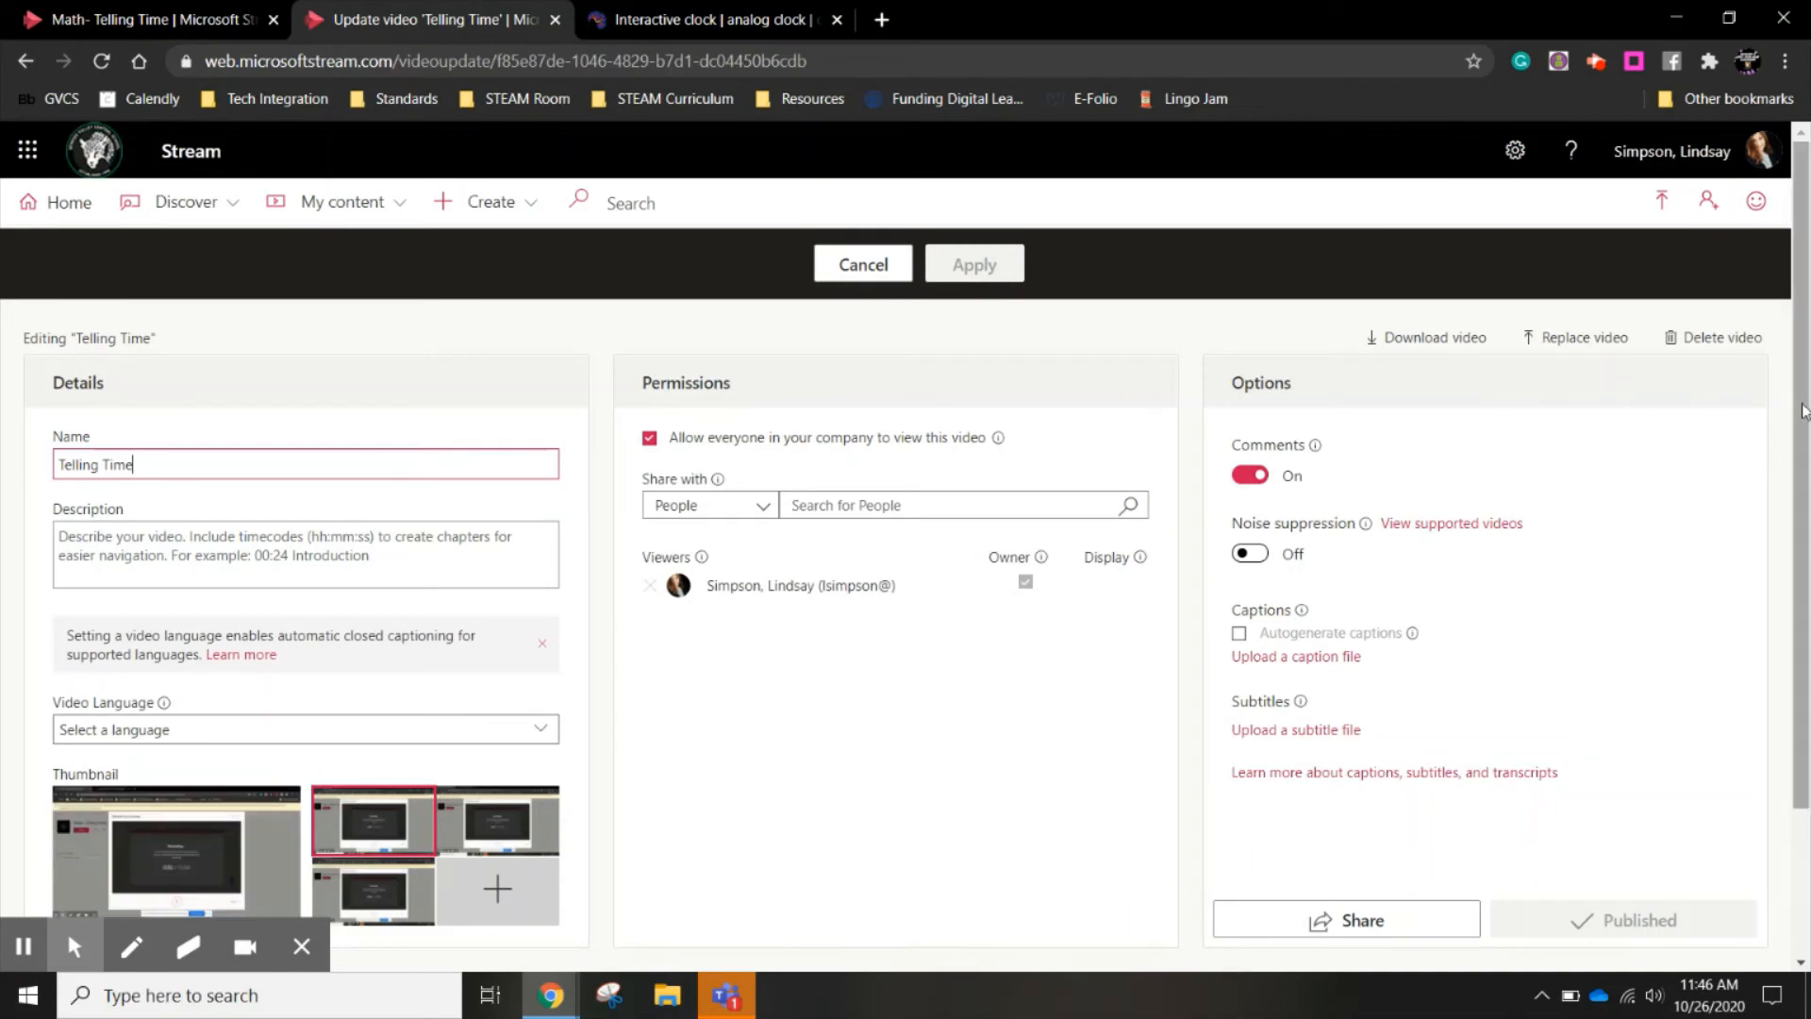
- Set the video language to English in the video's details
left_click_drag(1803, 410, 1808, 553)
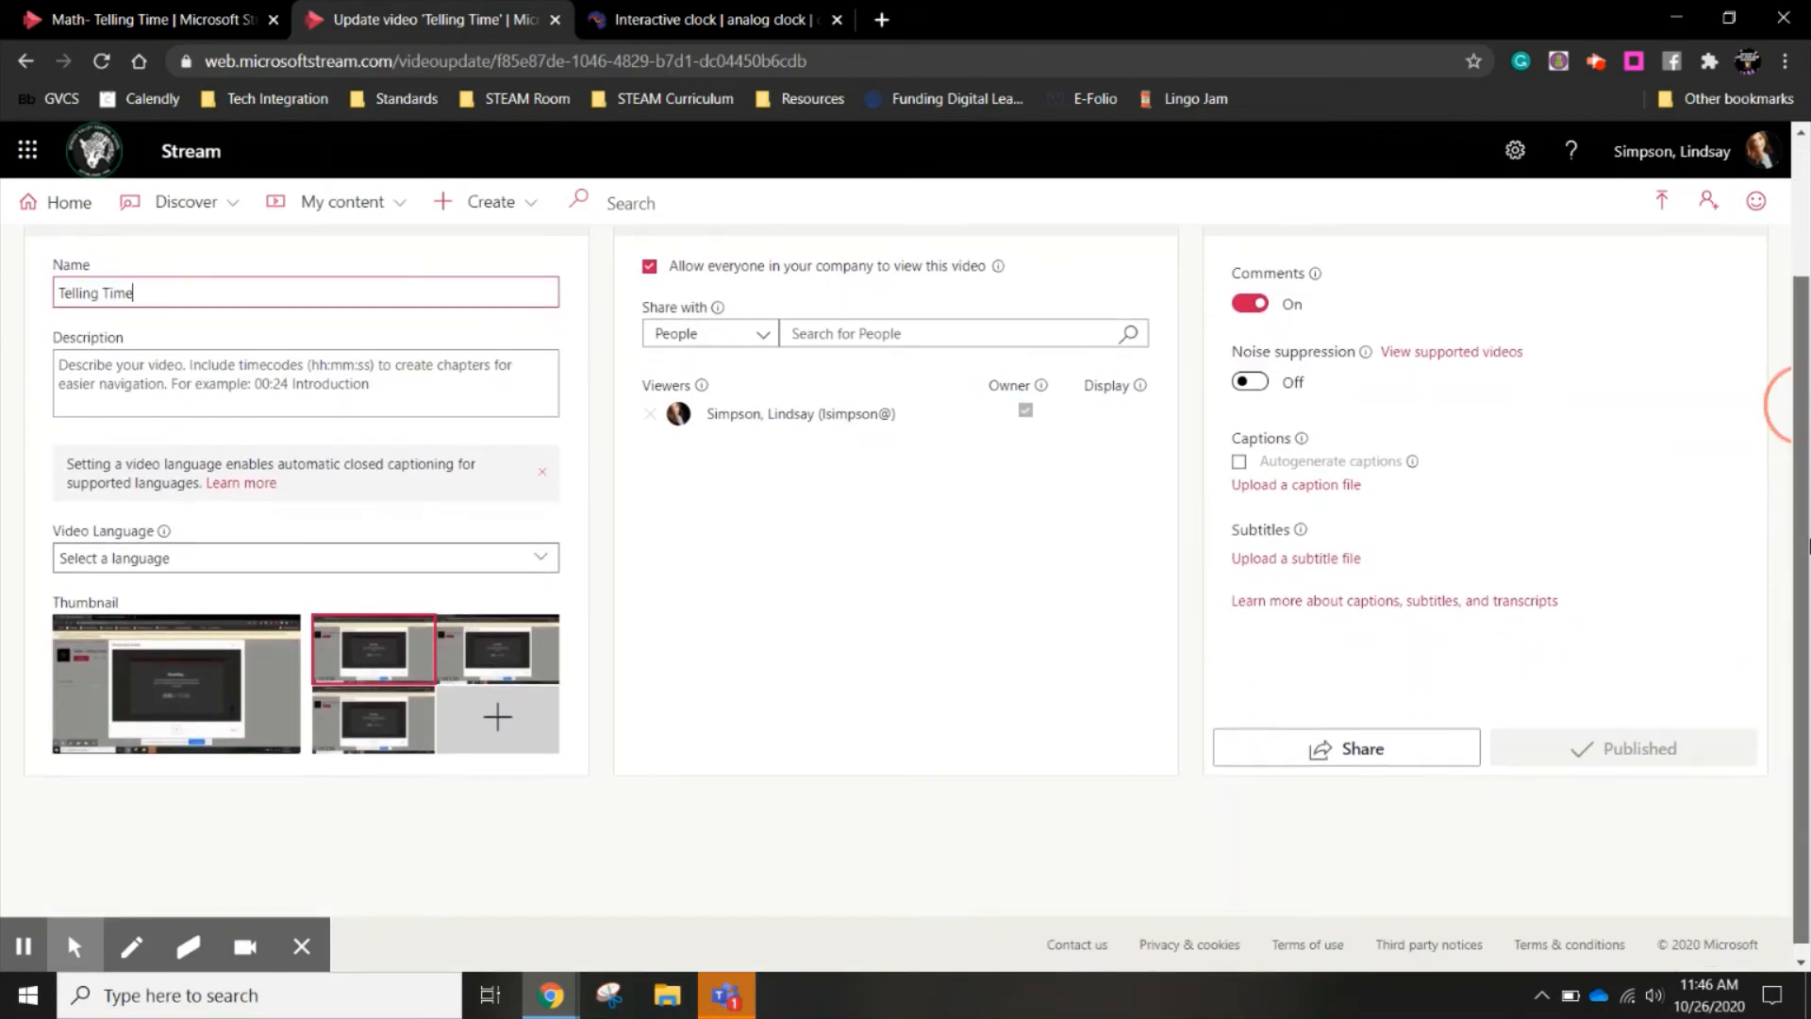
left_click(179, 559)
left_click(178, 584)
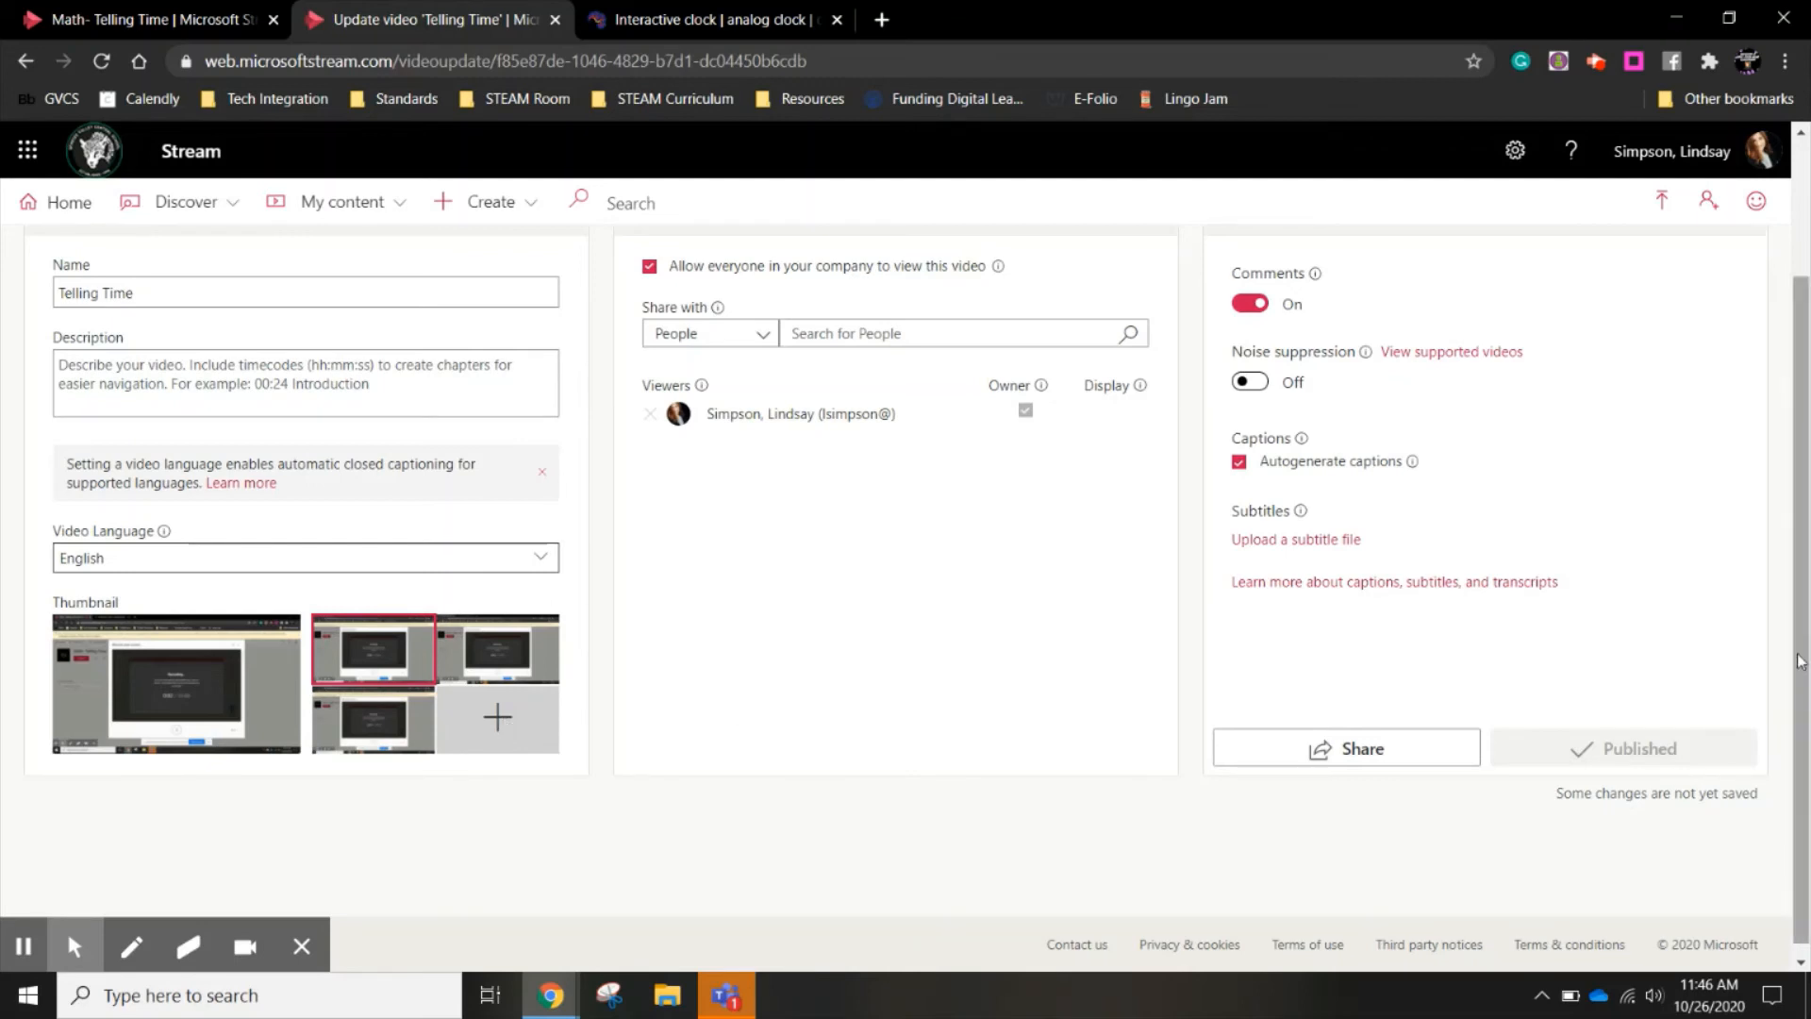
- Change the sharing target type in the video's permissions to Channels and dismiss the channel suggestions
left_click_drag(1797, 655, 1799, 580)
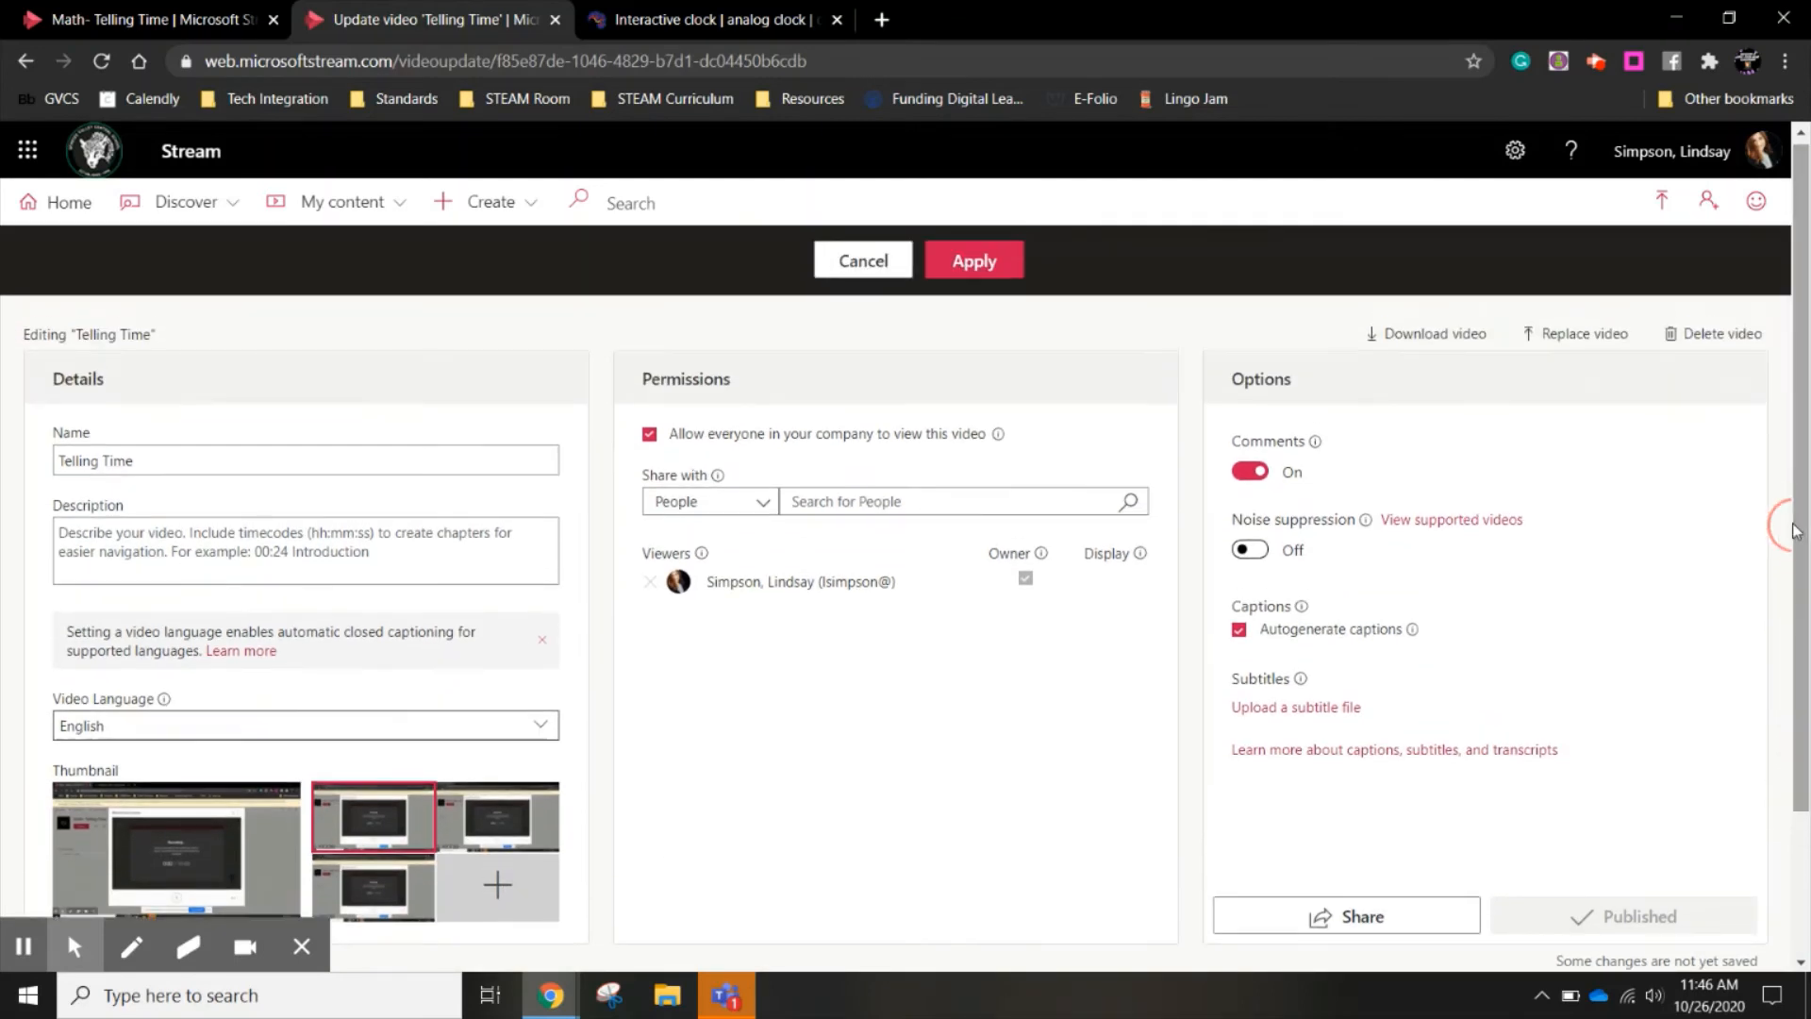
left_click(732, 503)
left_click(698, 539)
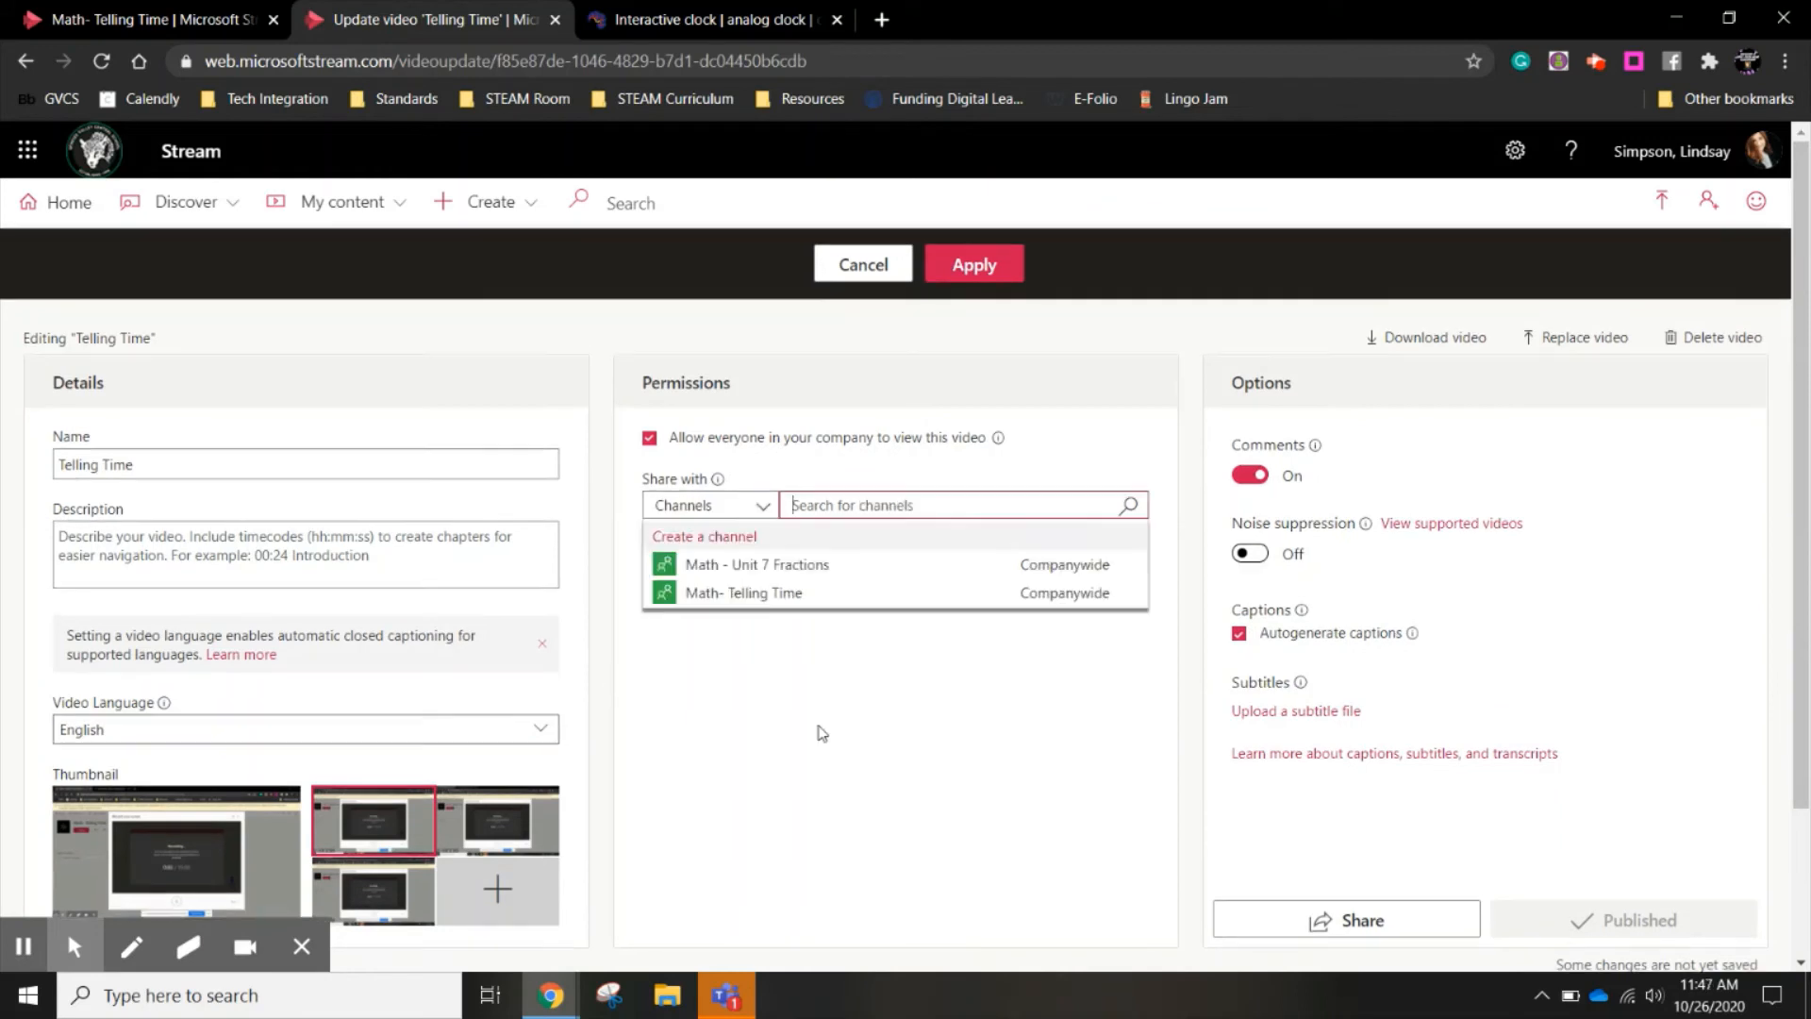
left_click(820, 875)
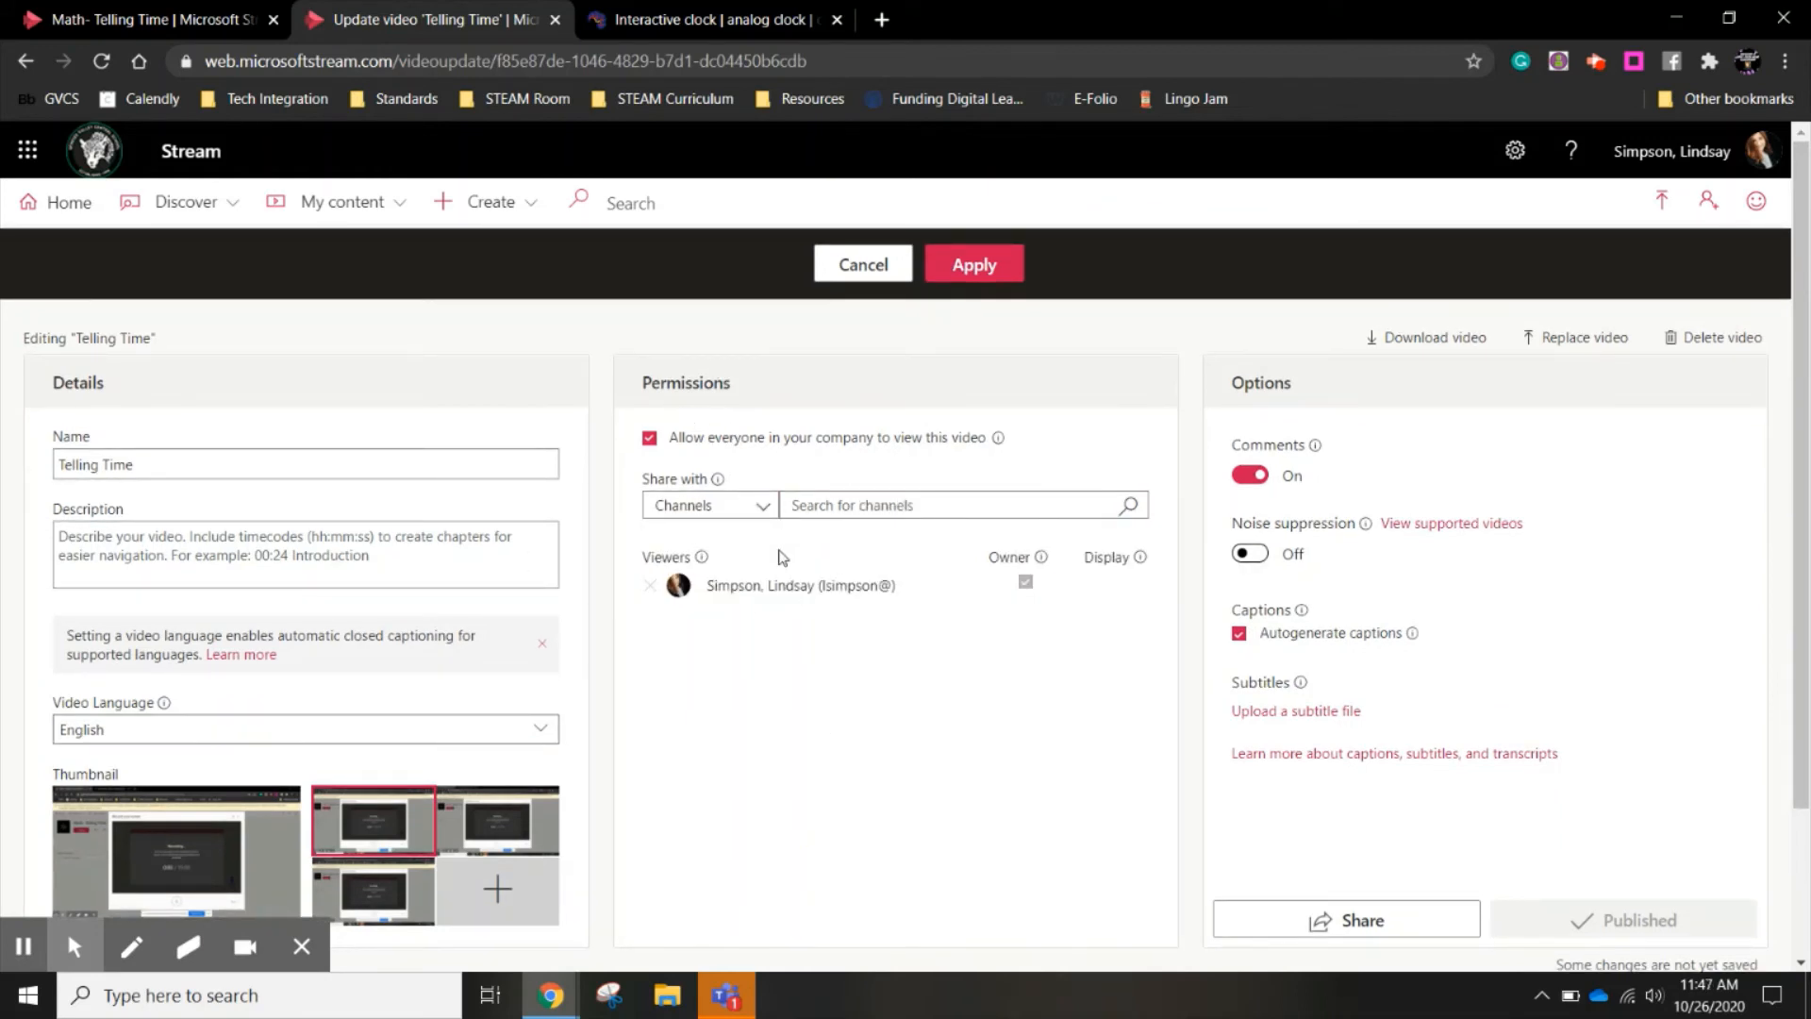
- Try removing companywide access to the video, then allow everyone in the company to view it again
left_click(649, 439)
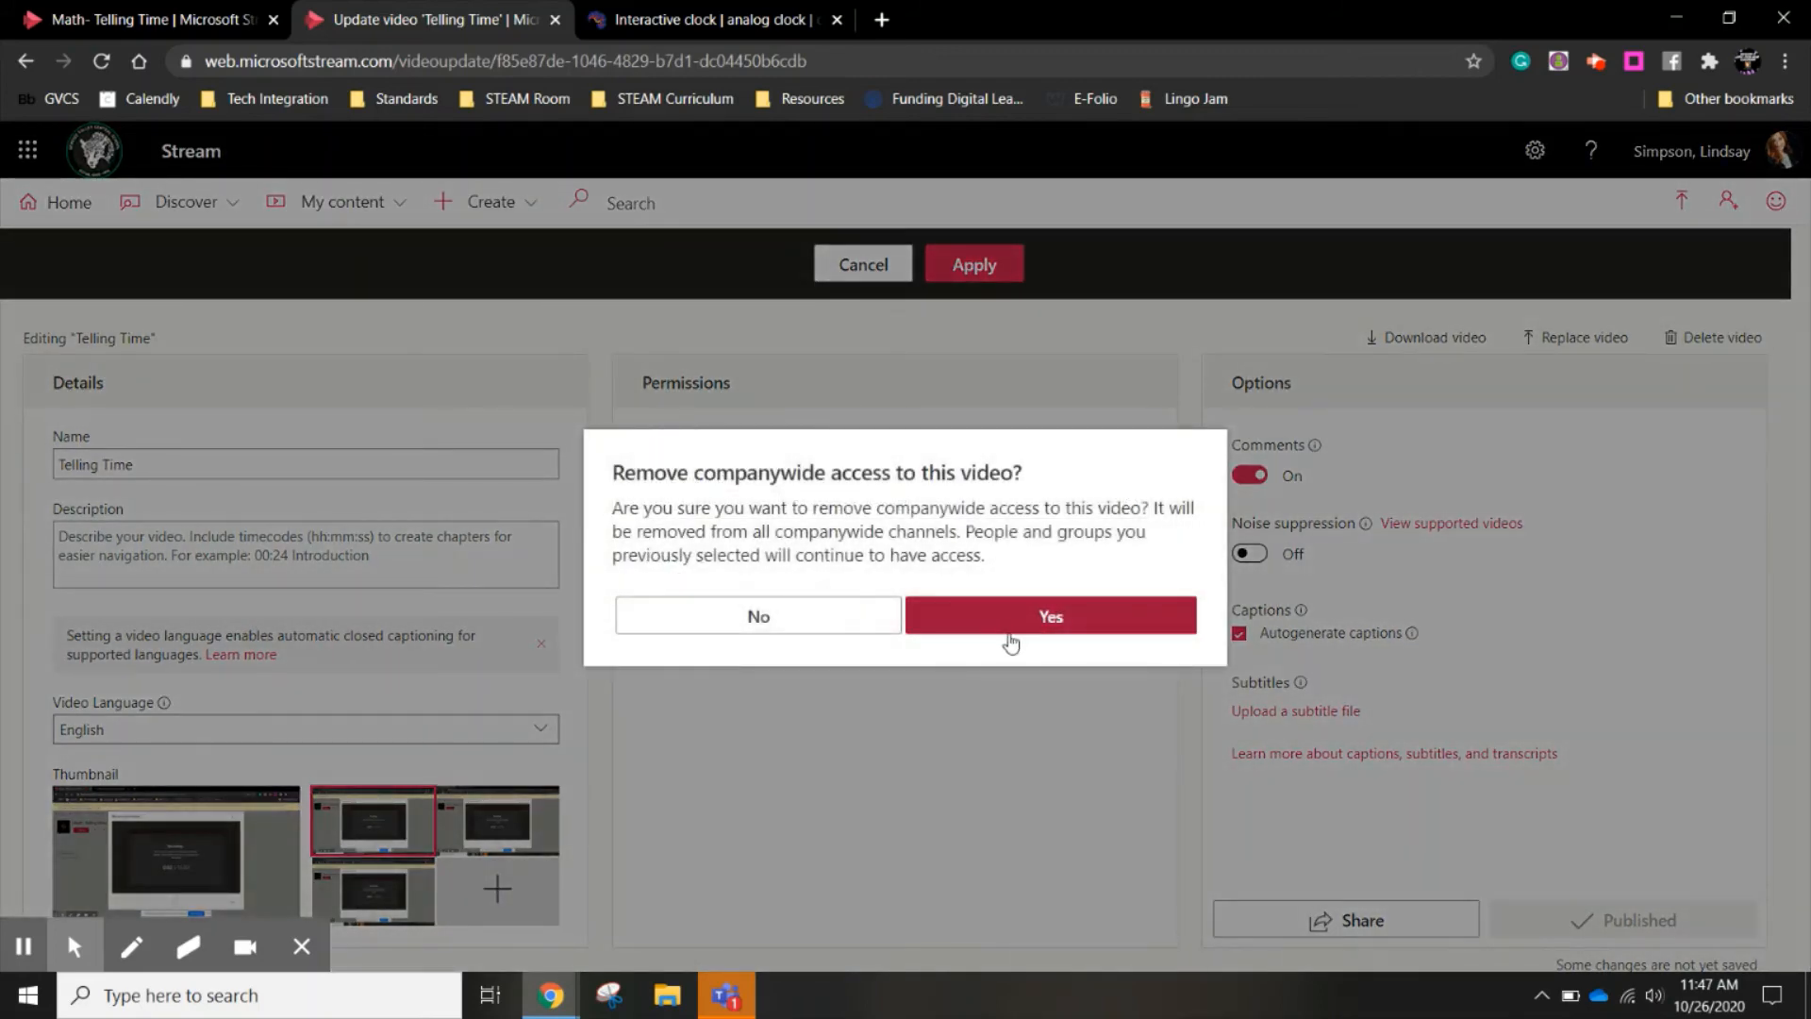
left_click(1011, 640)
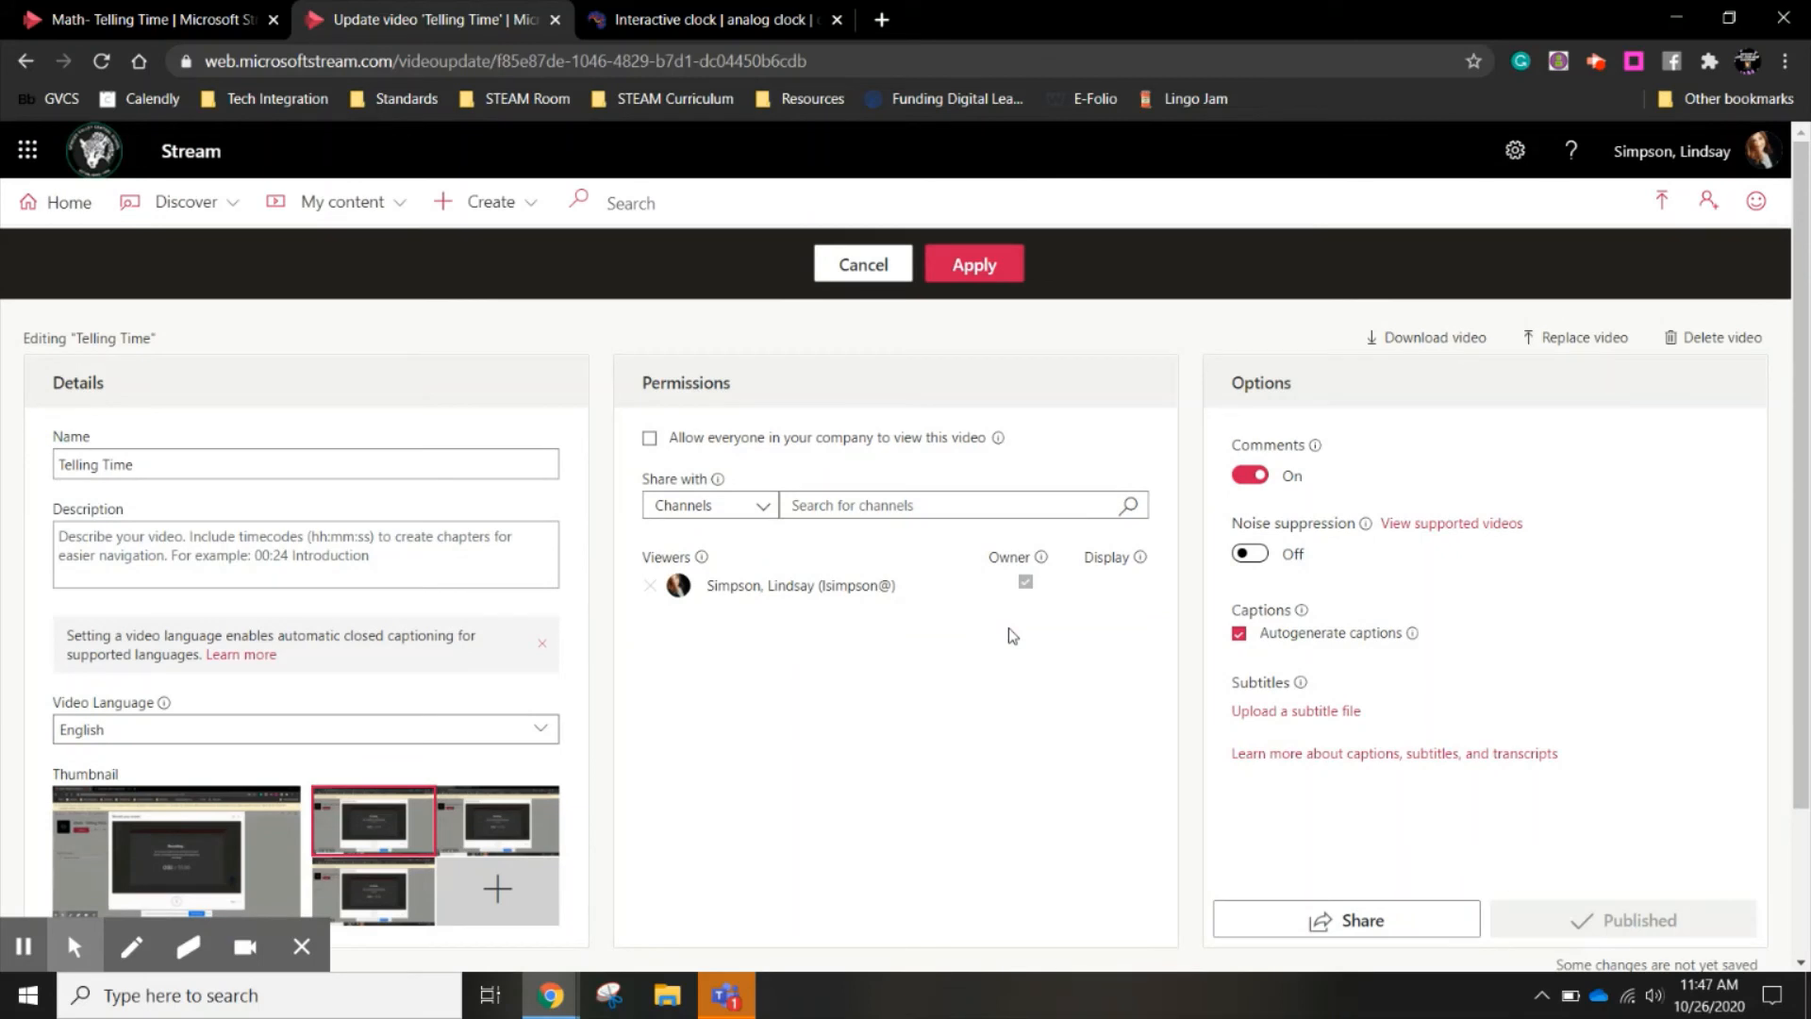
left_click(650, 443)
- Search the channels for "math" and share the video with the Math- Telling Time channel
left_click(860, 505)
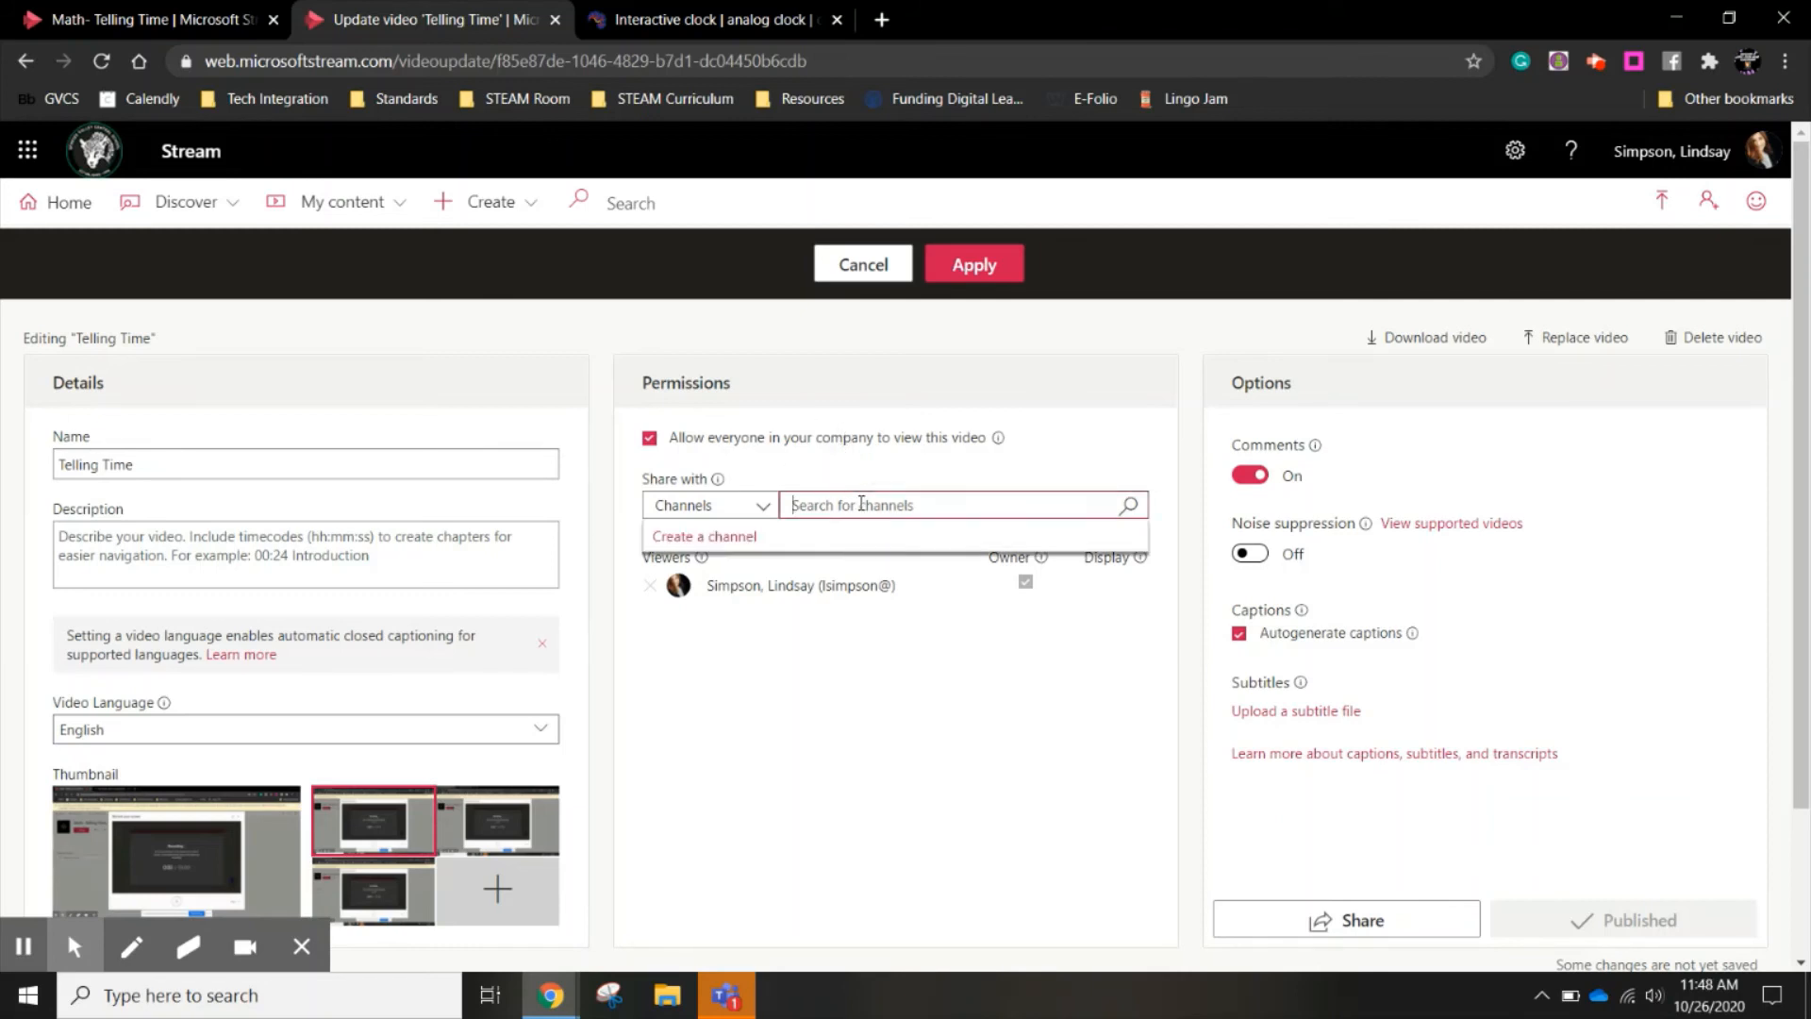
type("math")
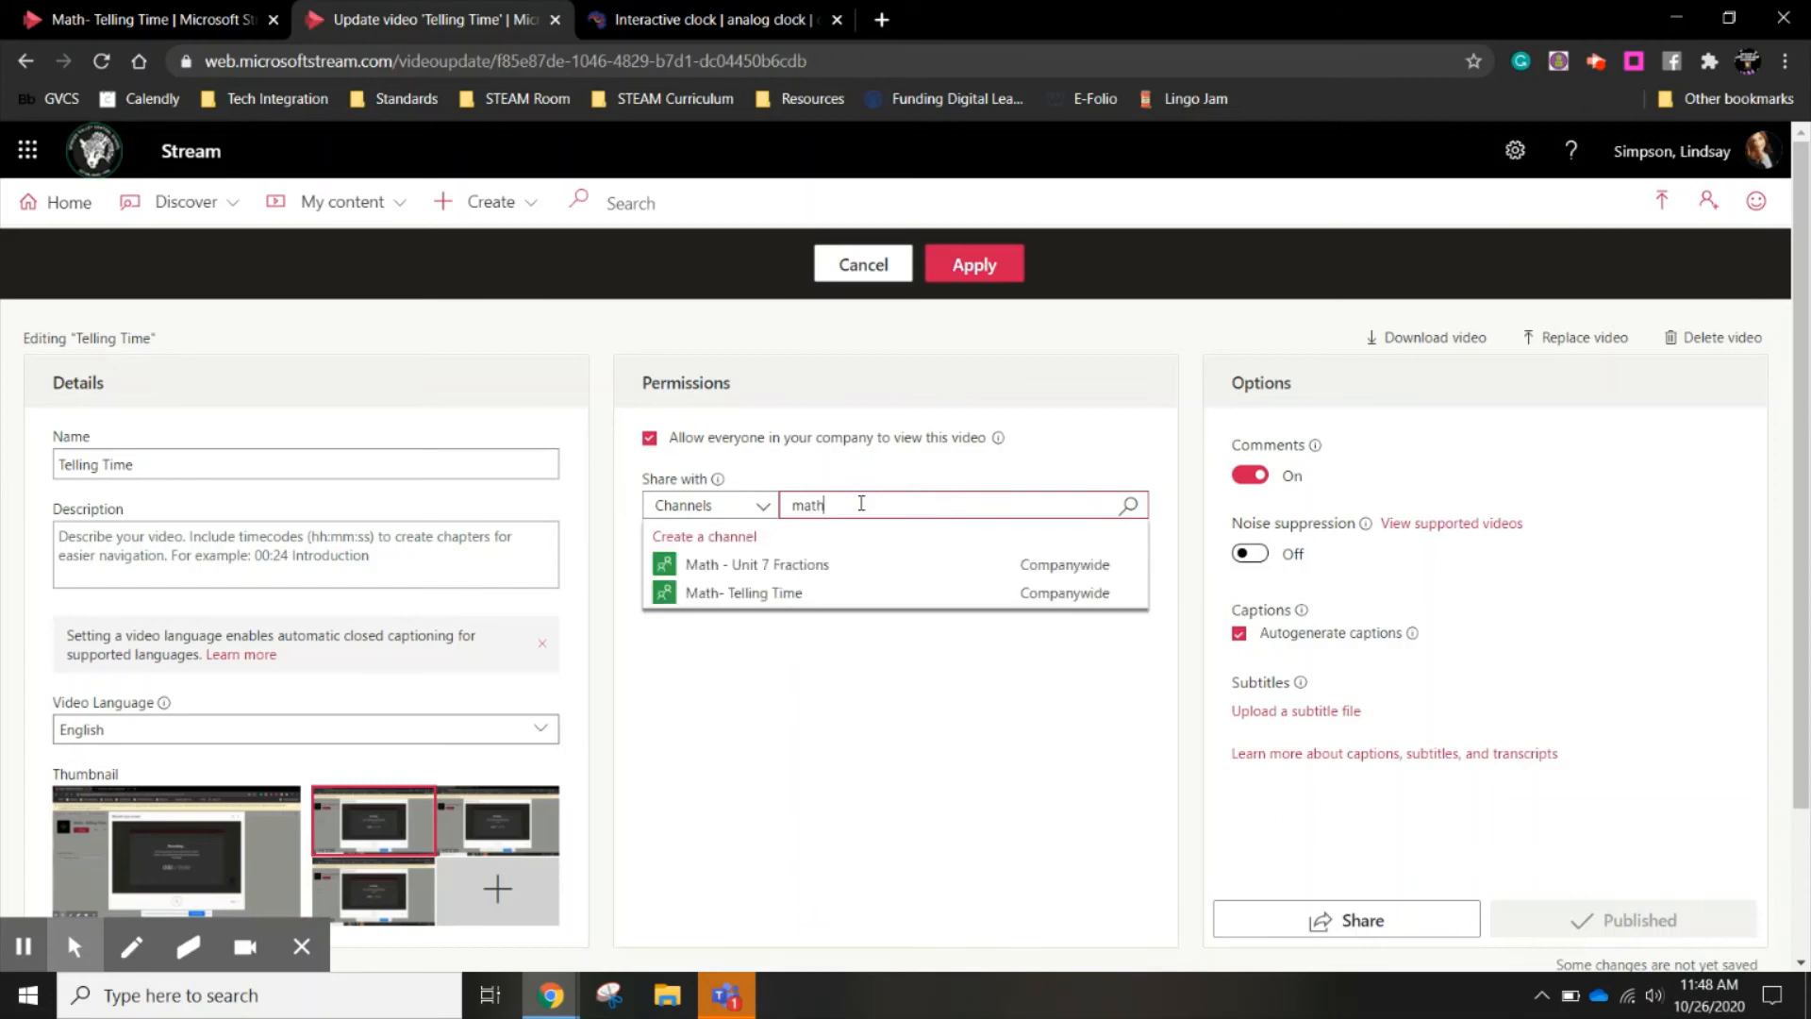
left_click(804, 591)
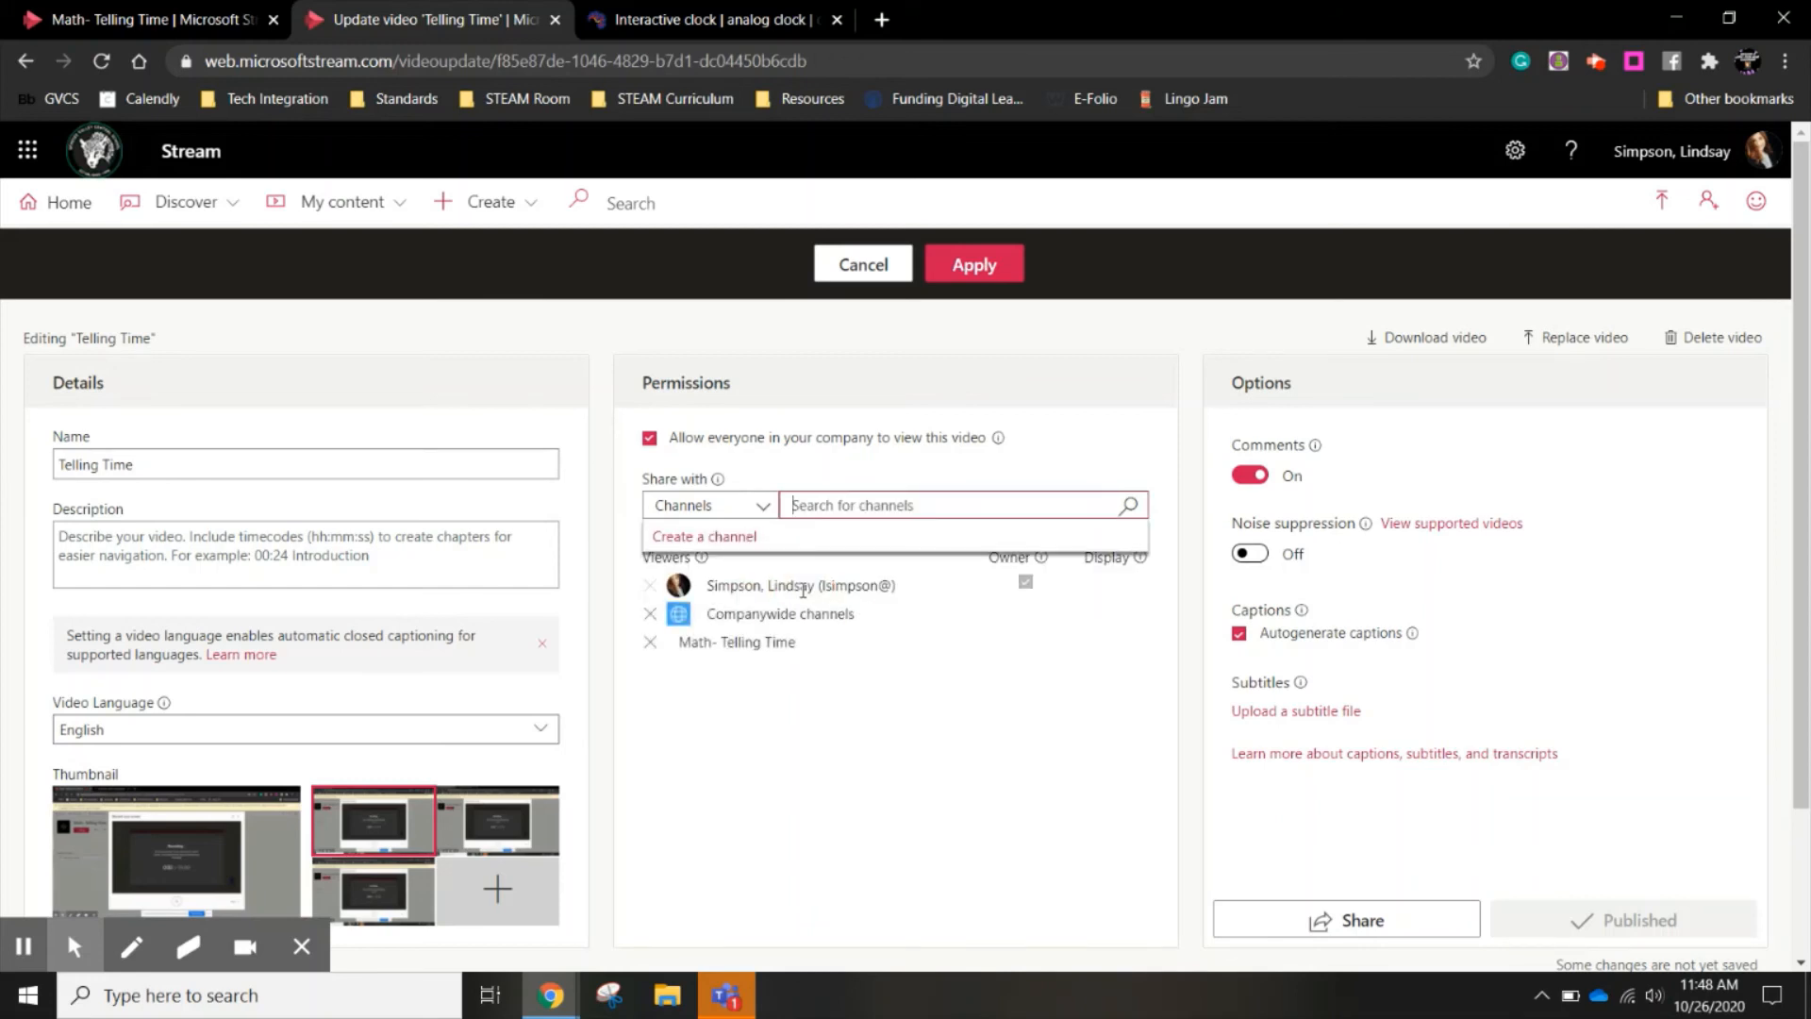
left_click(888, 660)
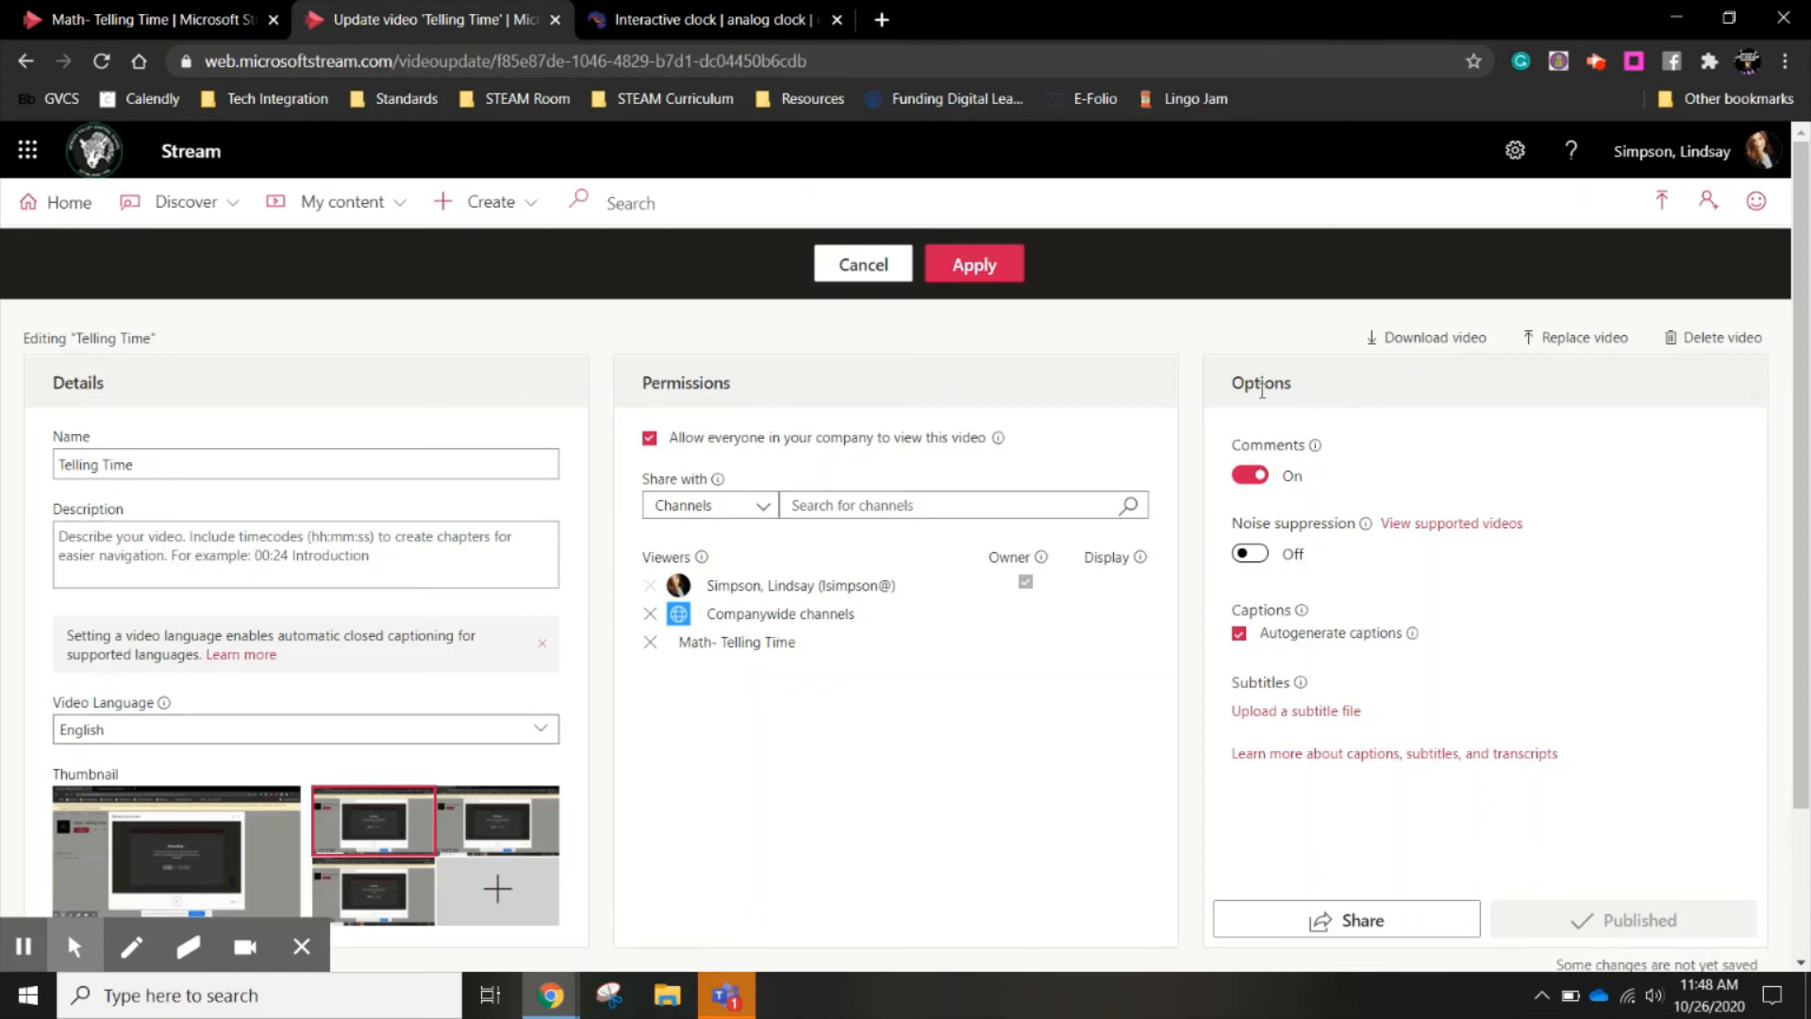
- Turn off comments for the video, apply the updated details and pause the playback
left_click(1264, 475)
left_click(975, 269)
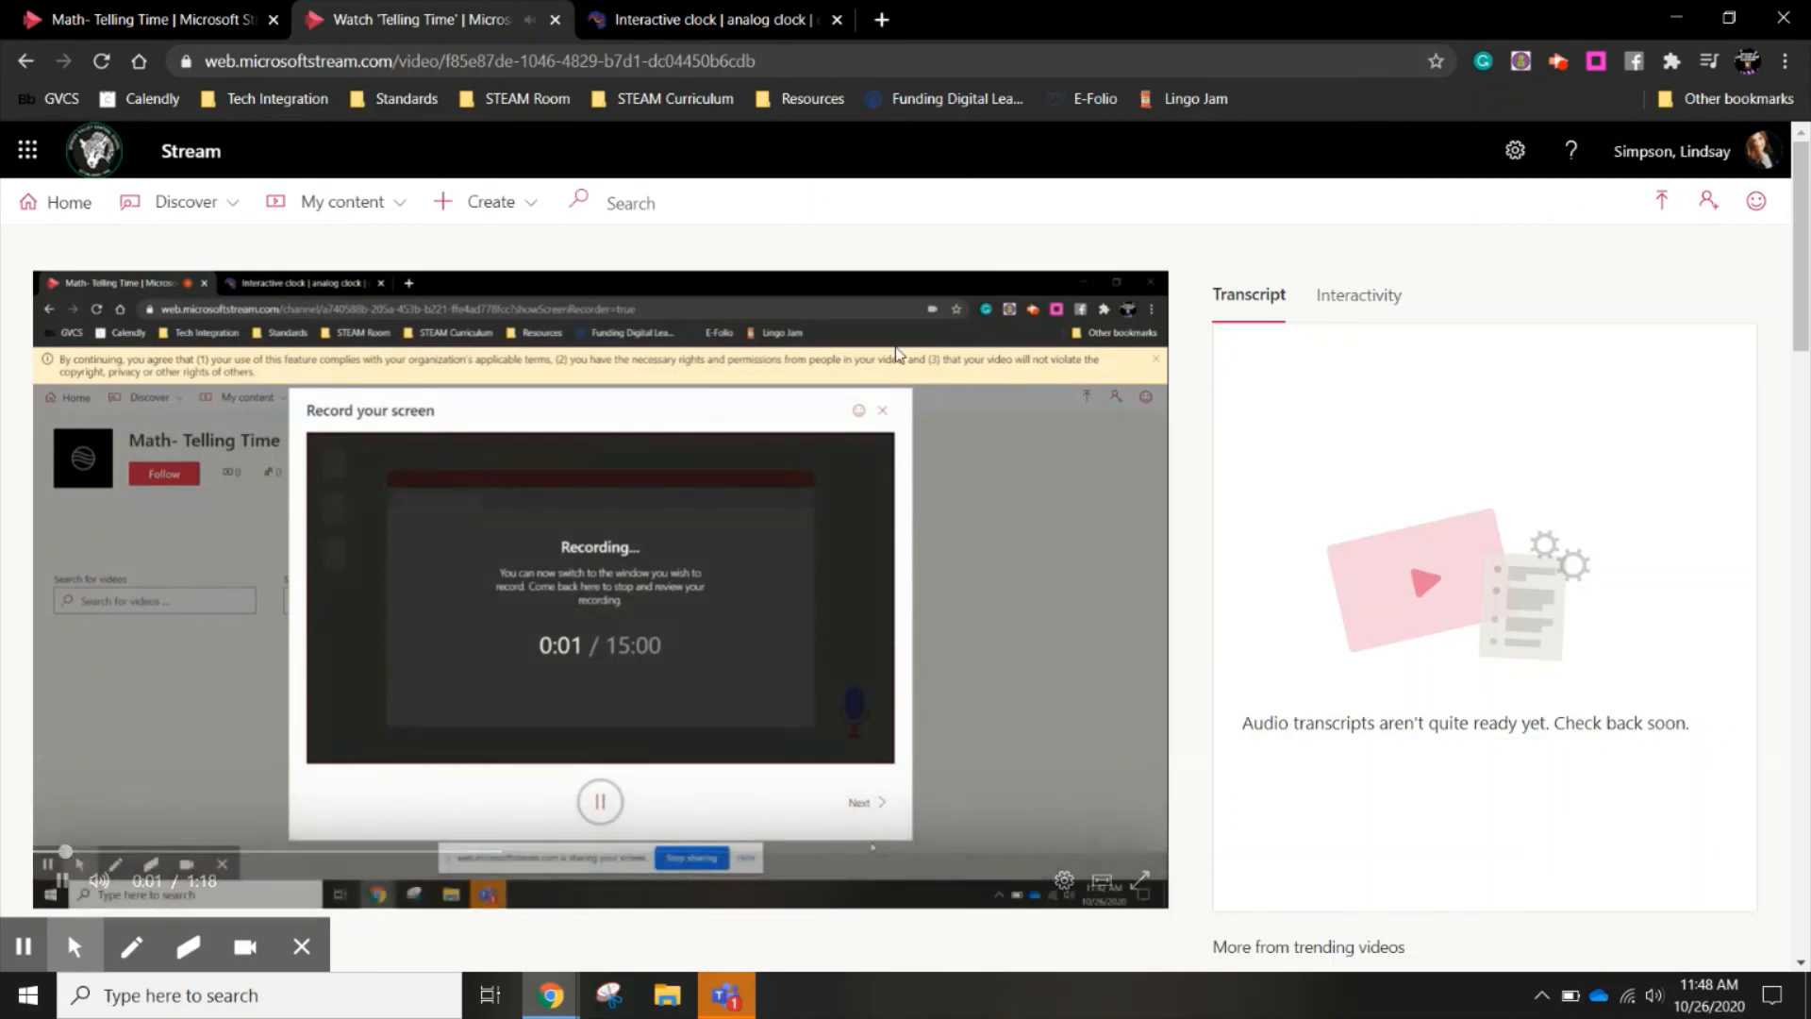
left_click(303, 641)
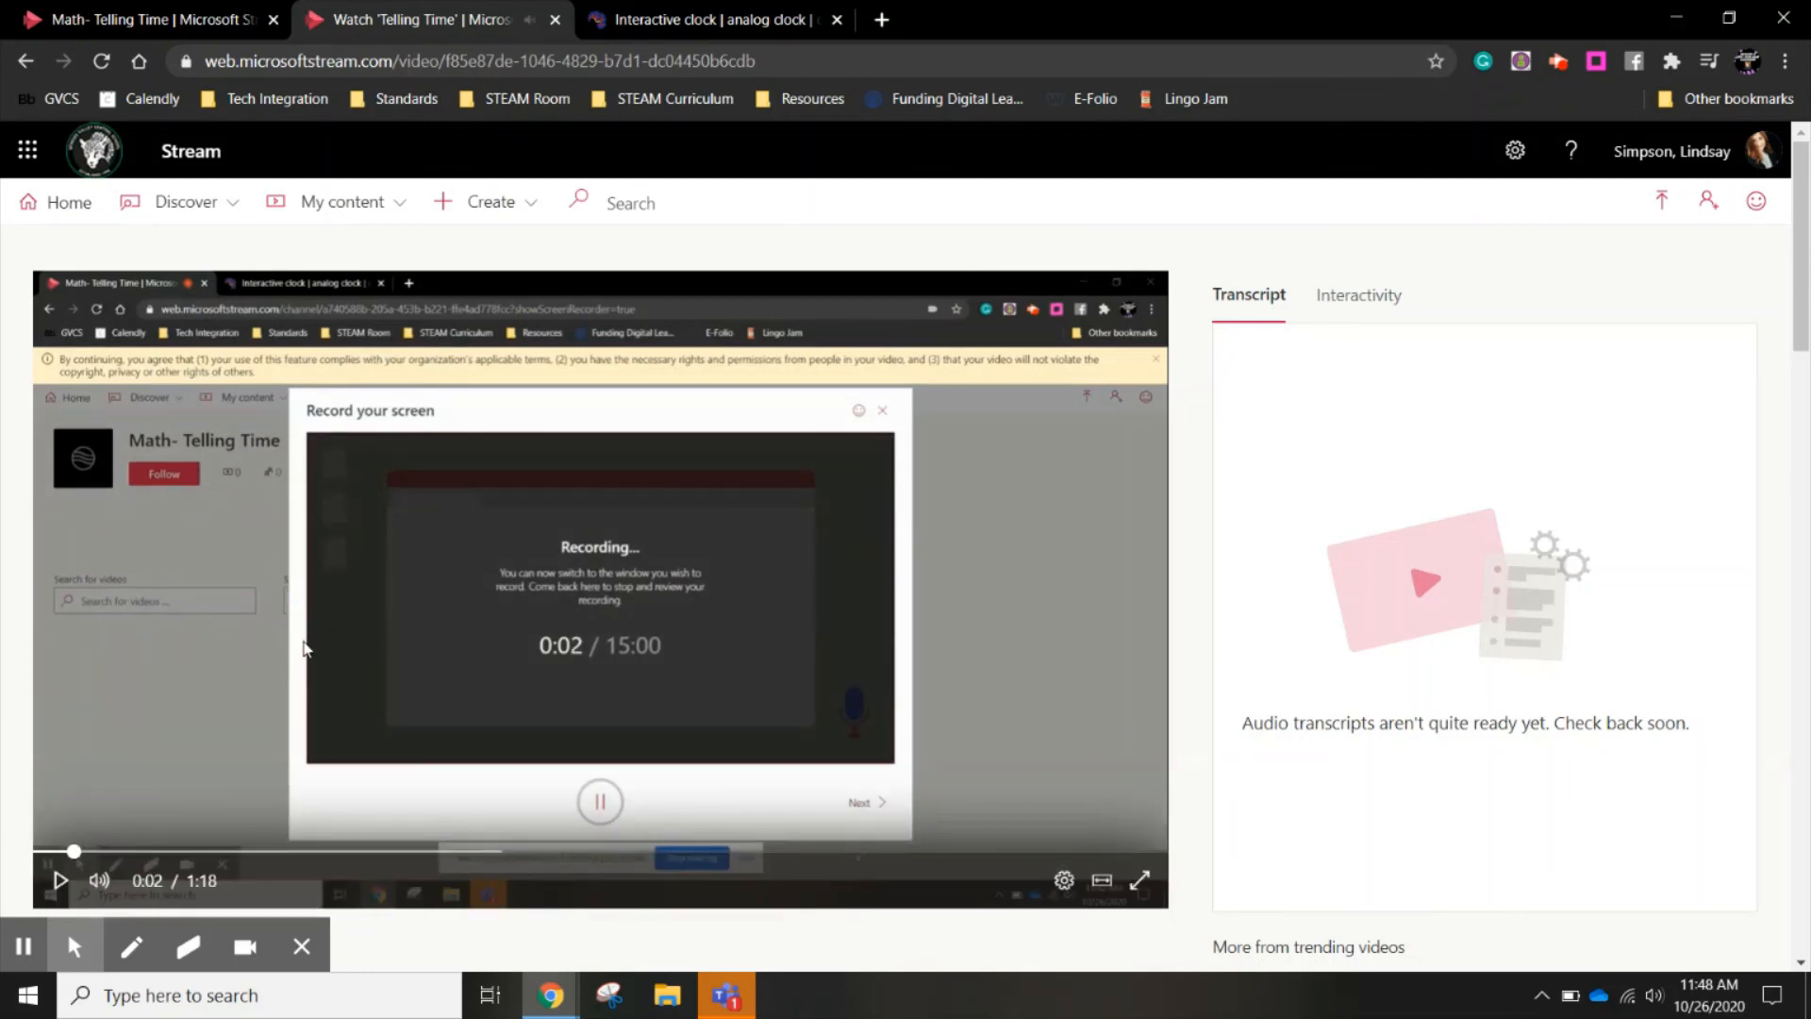